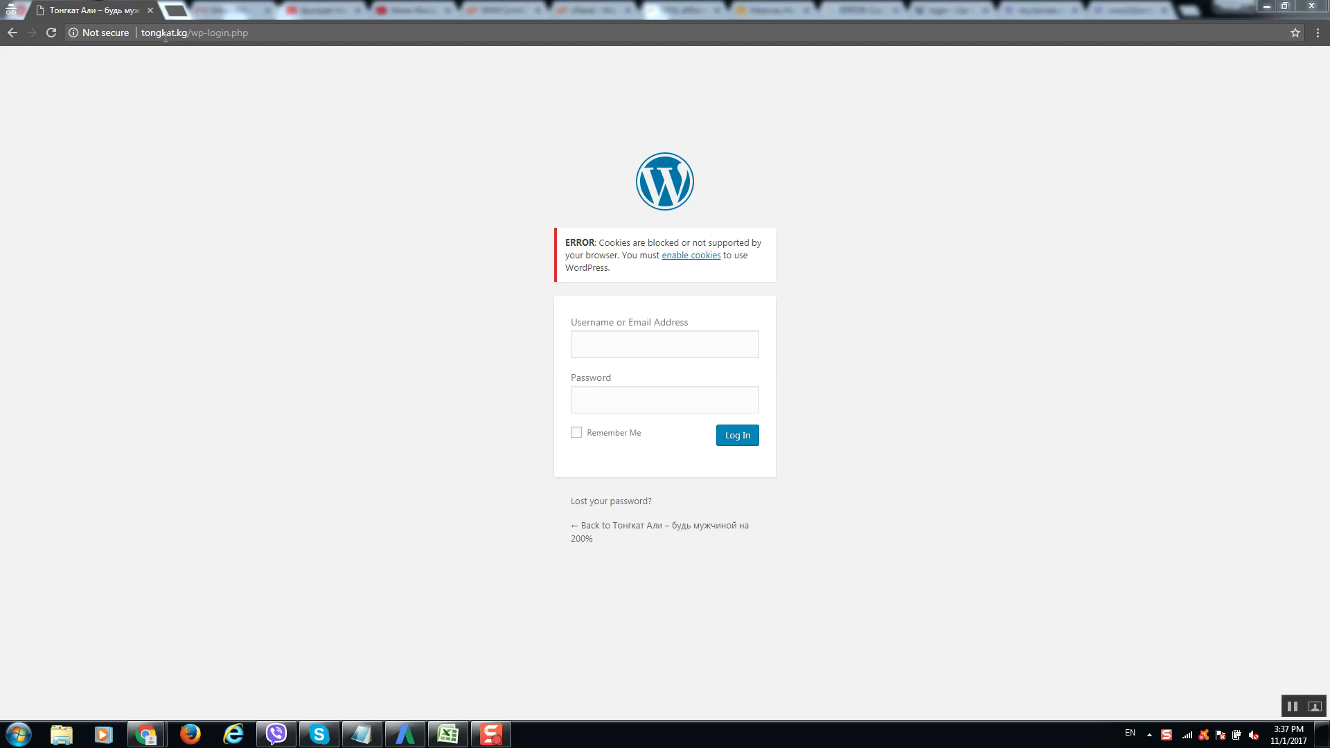
Log in to WordPress on wp-login.php with the saved admin username and password.
{"action": "key", "text": "alt+shift"}
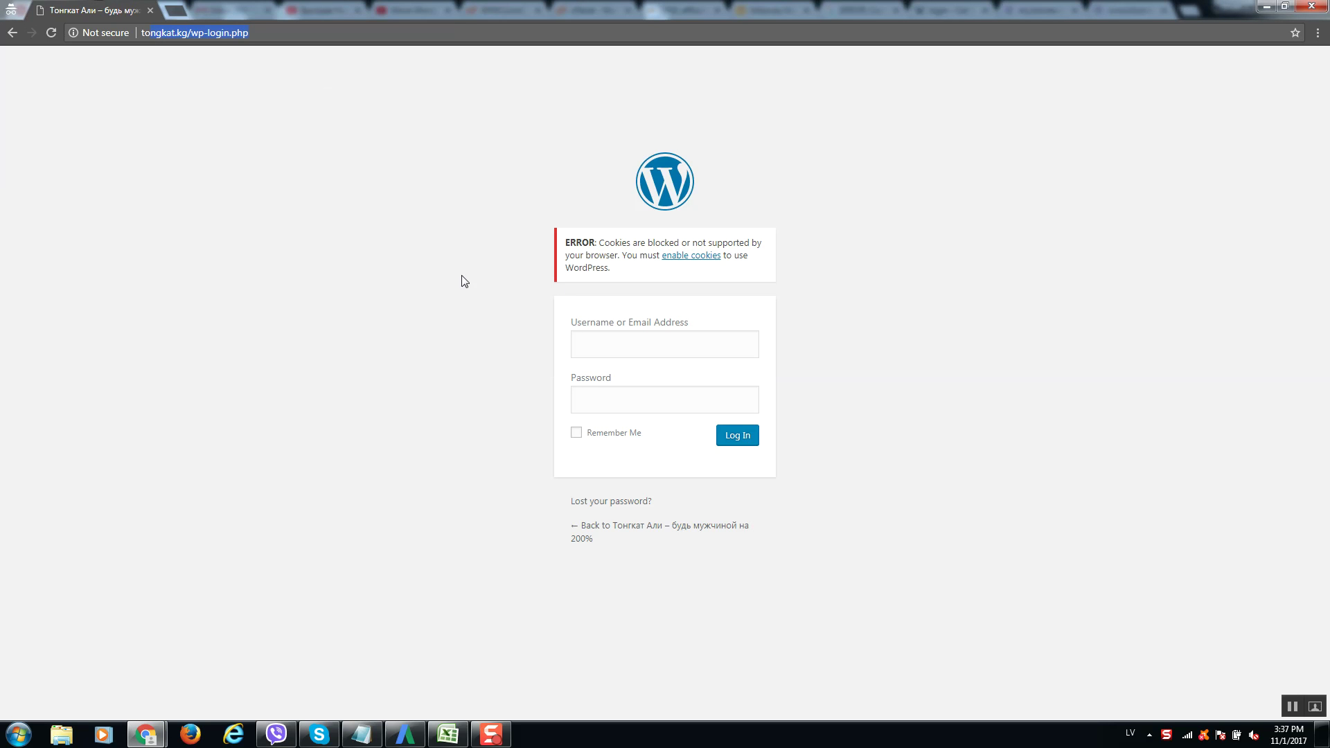
{"action": "left_click", "coordinate": [641, 351]}
{"action": "type", "text": "admi"}
{"action": "key", "text": "Down"}
{"action": "key", "text": "Return"}
{"action": "key", "text": "Tab"}
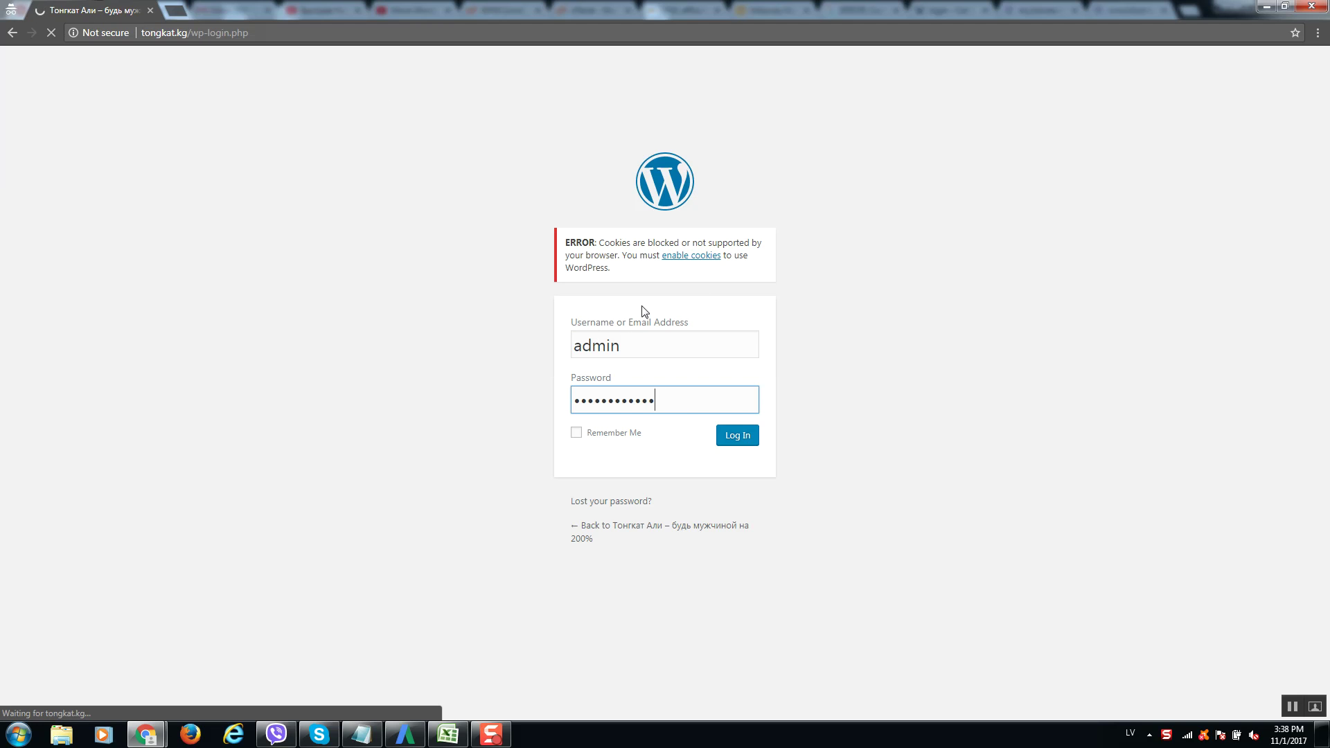
Review the cookies-blocked login error, then bring up the Borneo.kg file manager window.
{"action": "left_click_drag", "start_coordinate": [572, 243], "coordinate": [762, 248]}
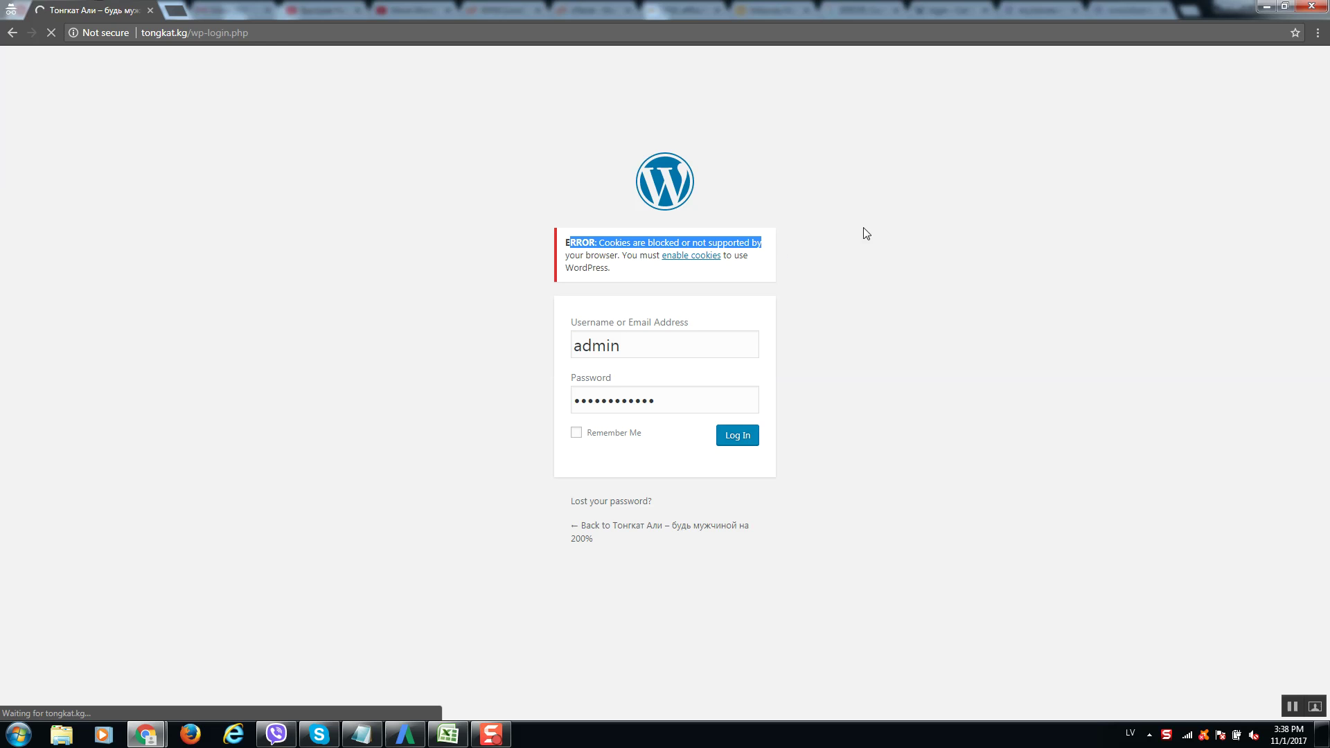
{"action": "left_click", "coordinate": [762, 282]}
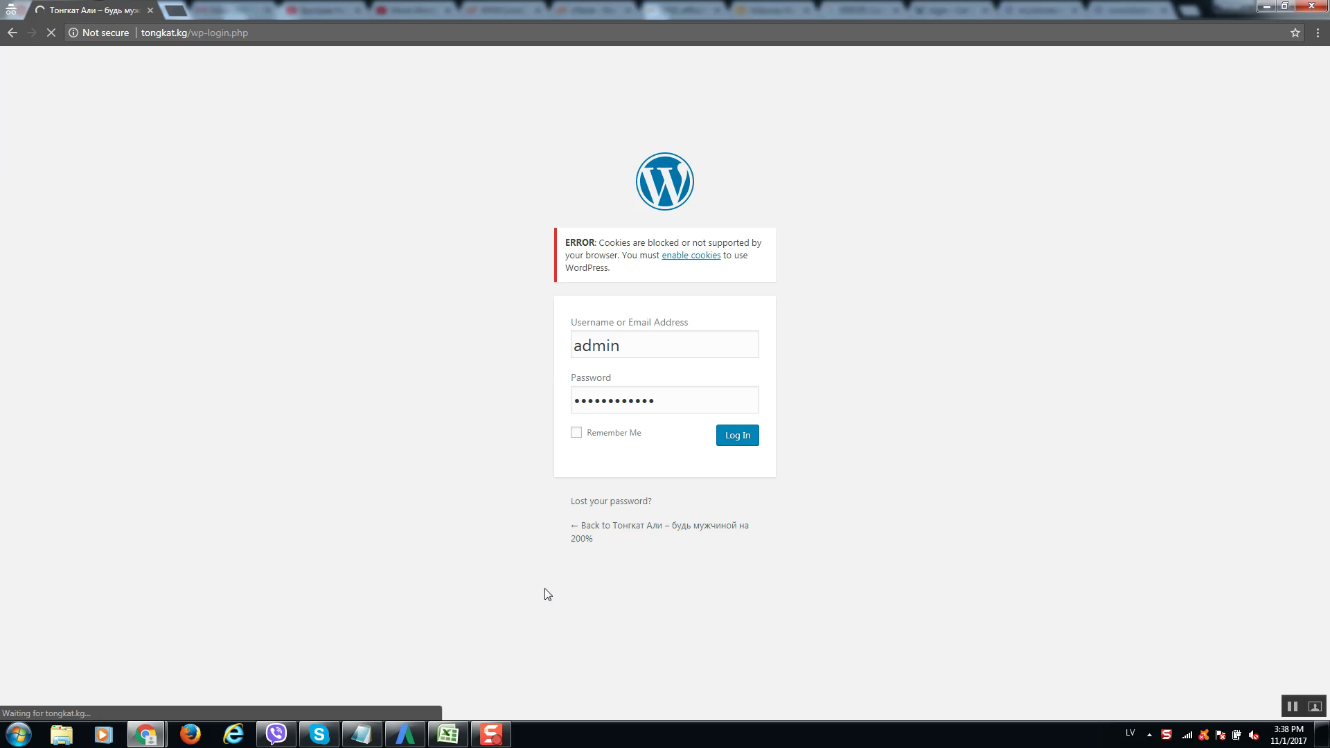
{"action": "left_click", "coordinate": [500, 739]}
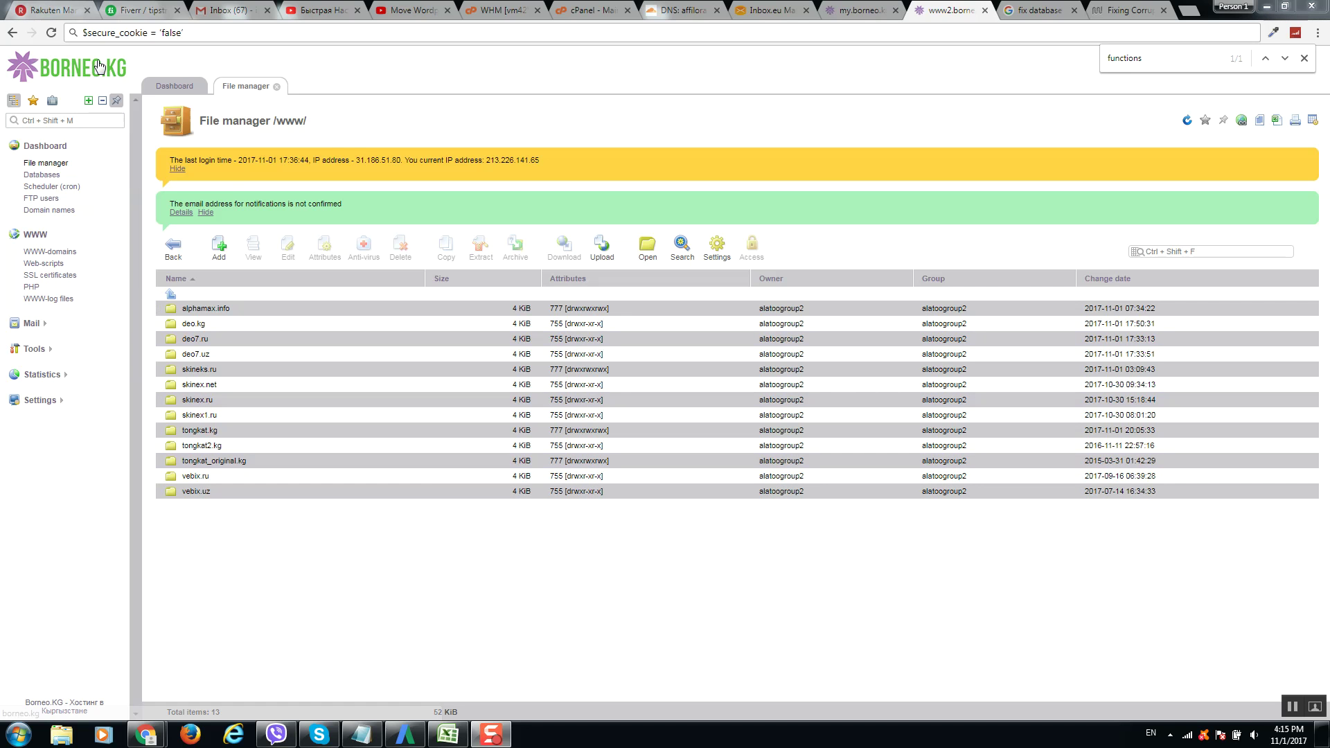
Clear the leftover $secure_cookie text from the address bar and reload the file manager root.
{"action": "right_click", "coordinate": [217, 33]}
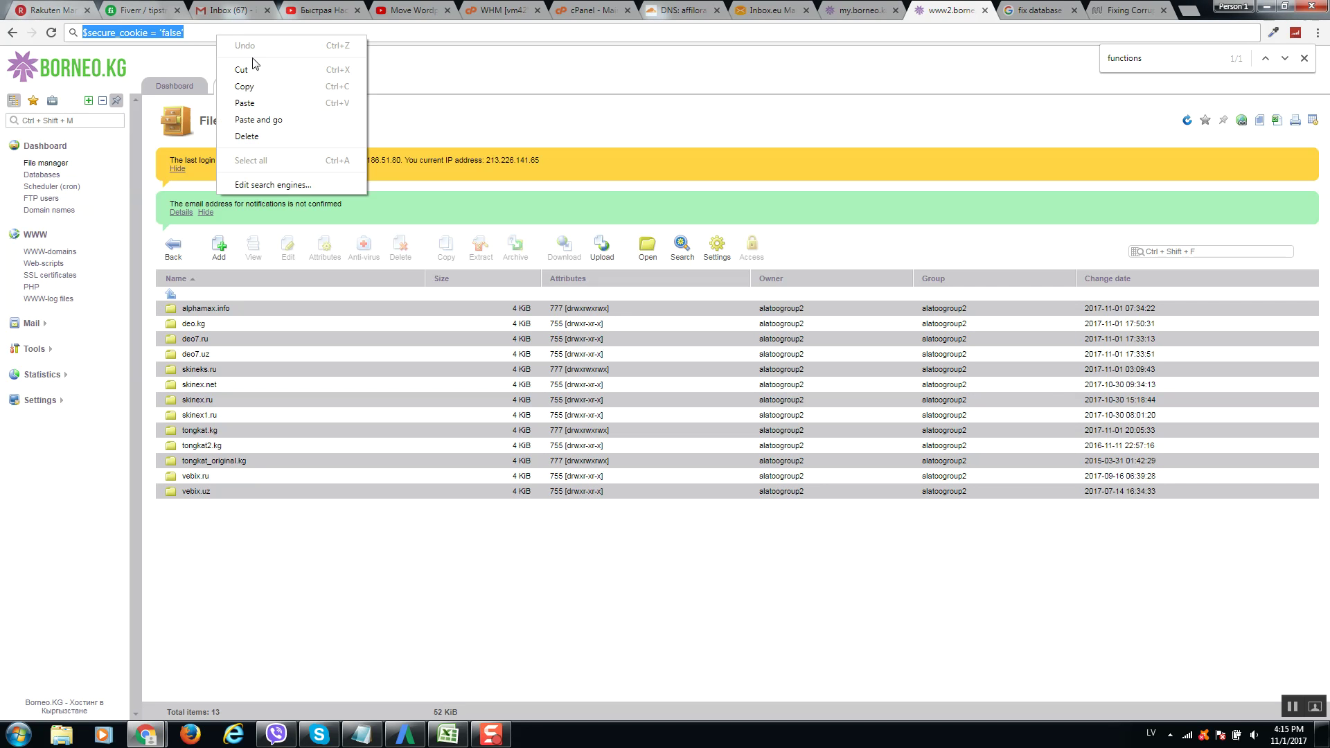
{"action": "left_click", "coordinate": [255, 66]}
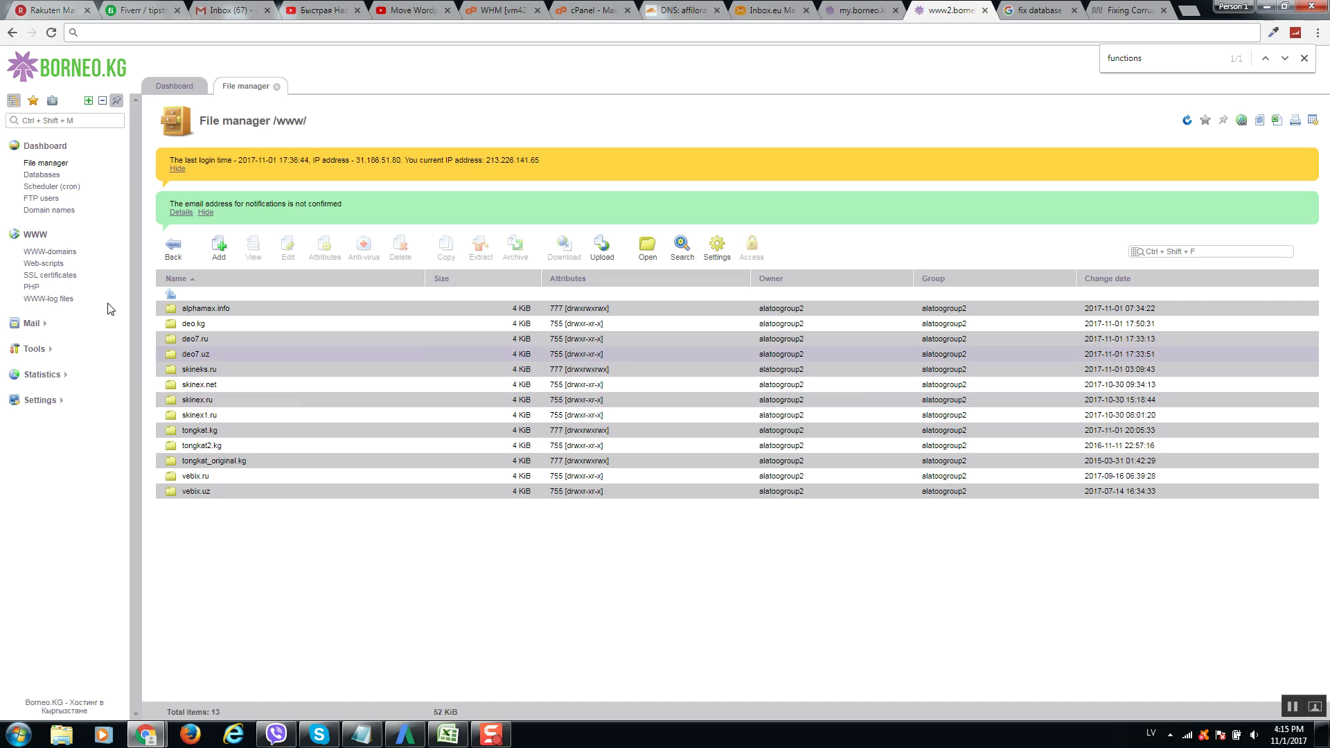
{"action": "left_click", "coordinate": [48, 165]}
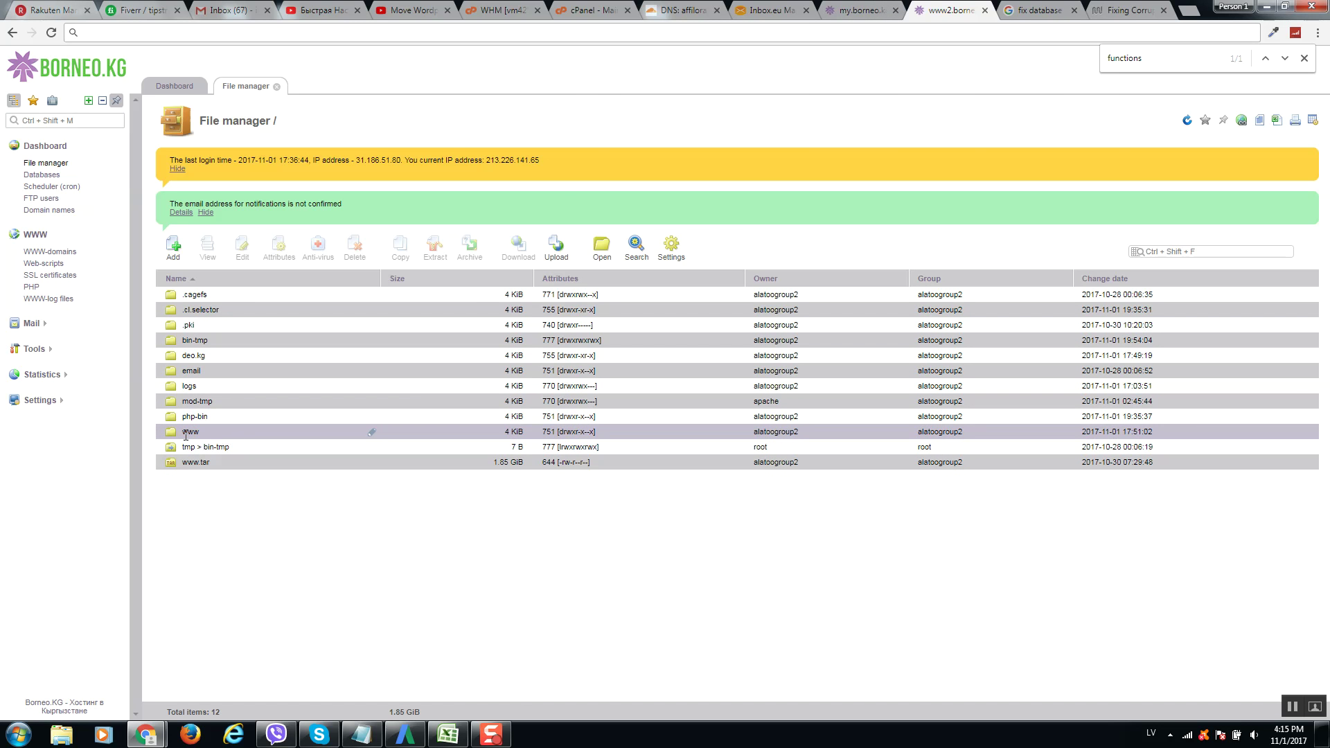
Browse into /www/tongkat.kg and open wp-config.php in the file editor.
{"action": "double_click", "coordinate": [254, 433]}
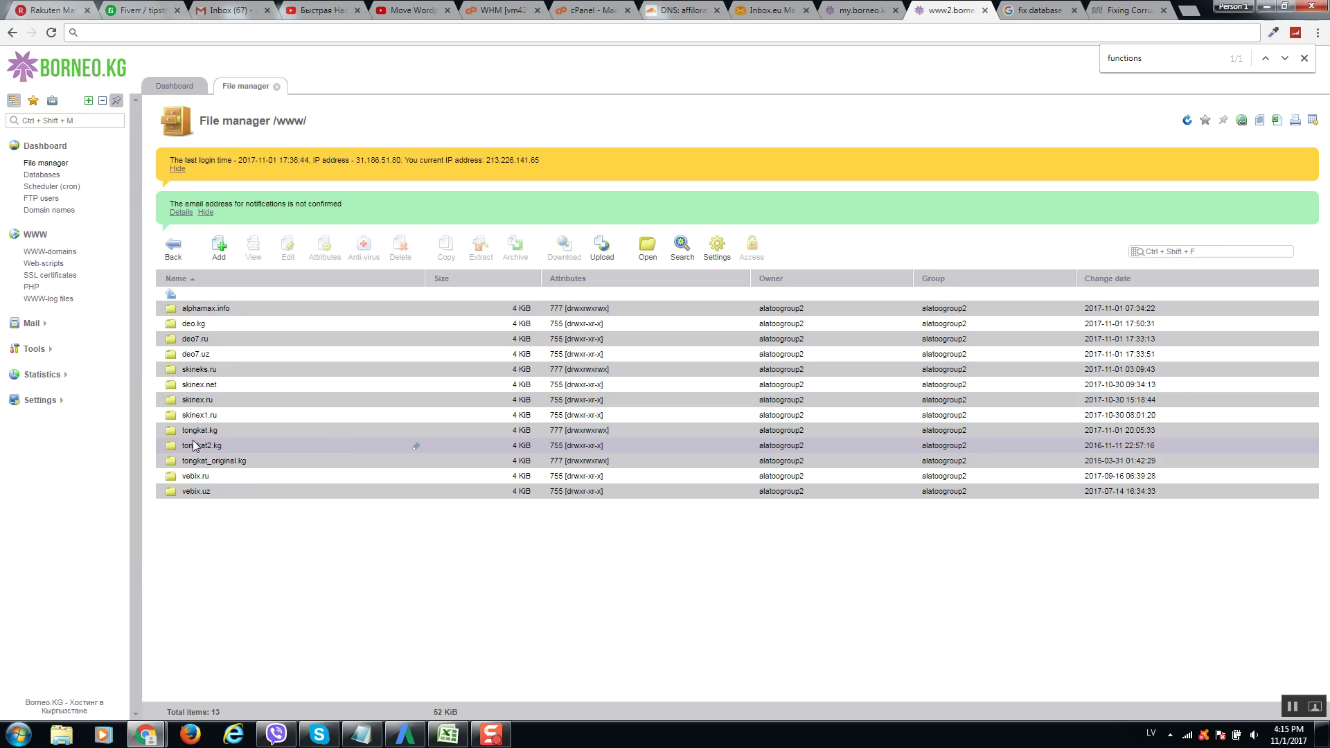
{"action": "left_click", "coordinate": [208, 430]}
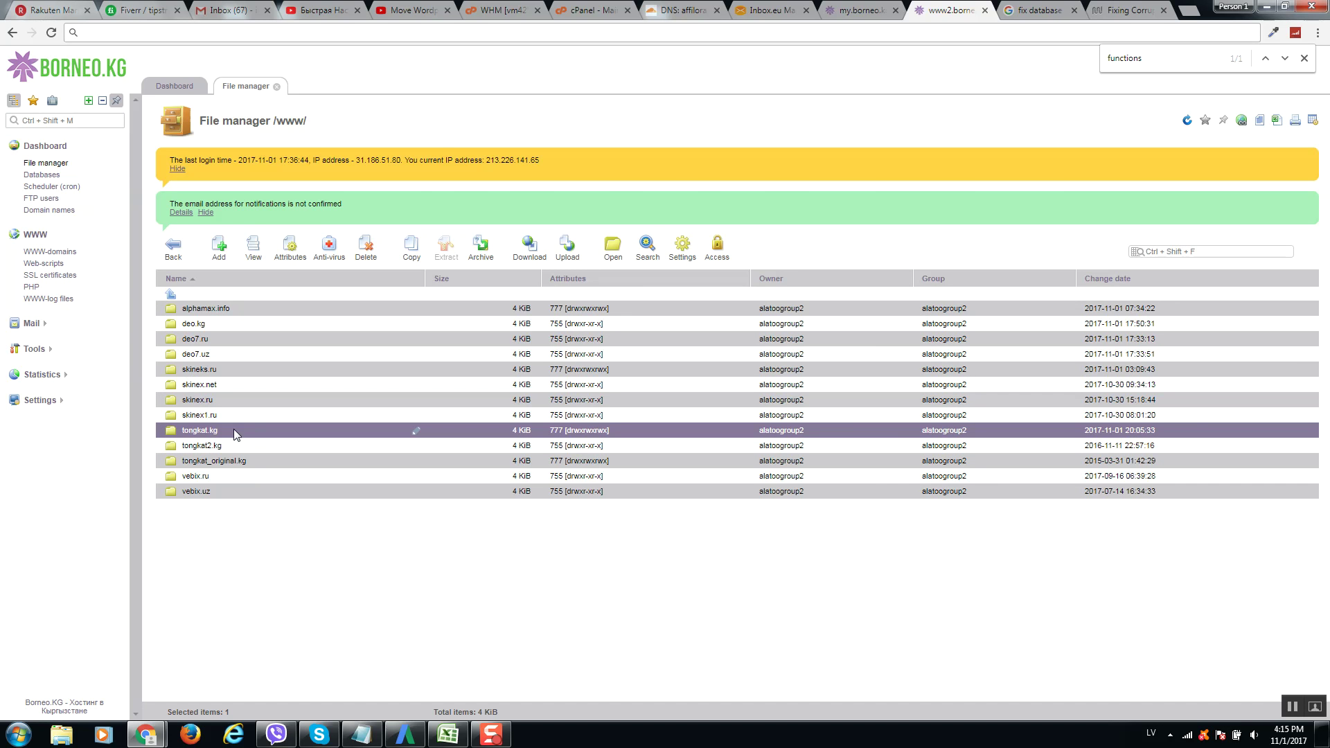
{"action": "double_click", "coordinate": [234, 429]}
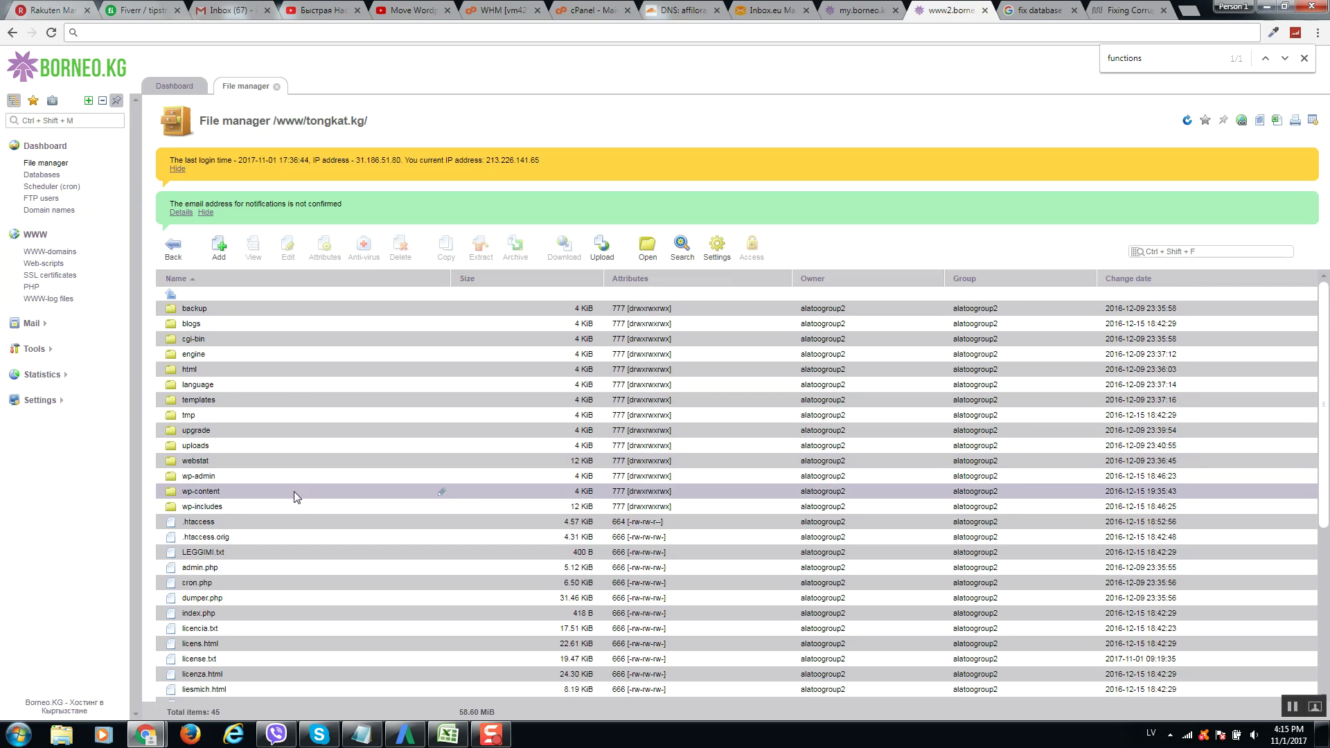
{"action": "scroll", "coordinate": [292, 500], "scroll_direction": "down", "scroll_amount": 4}
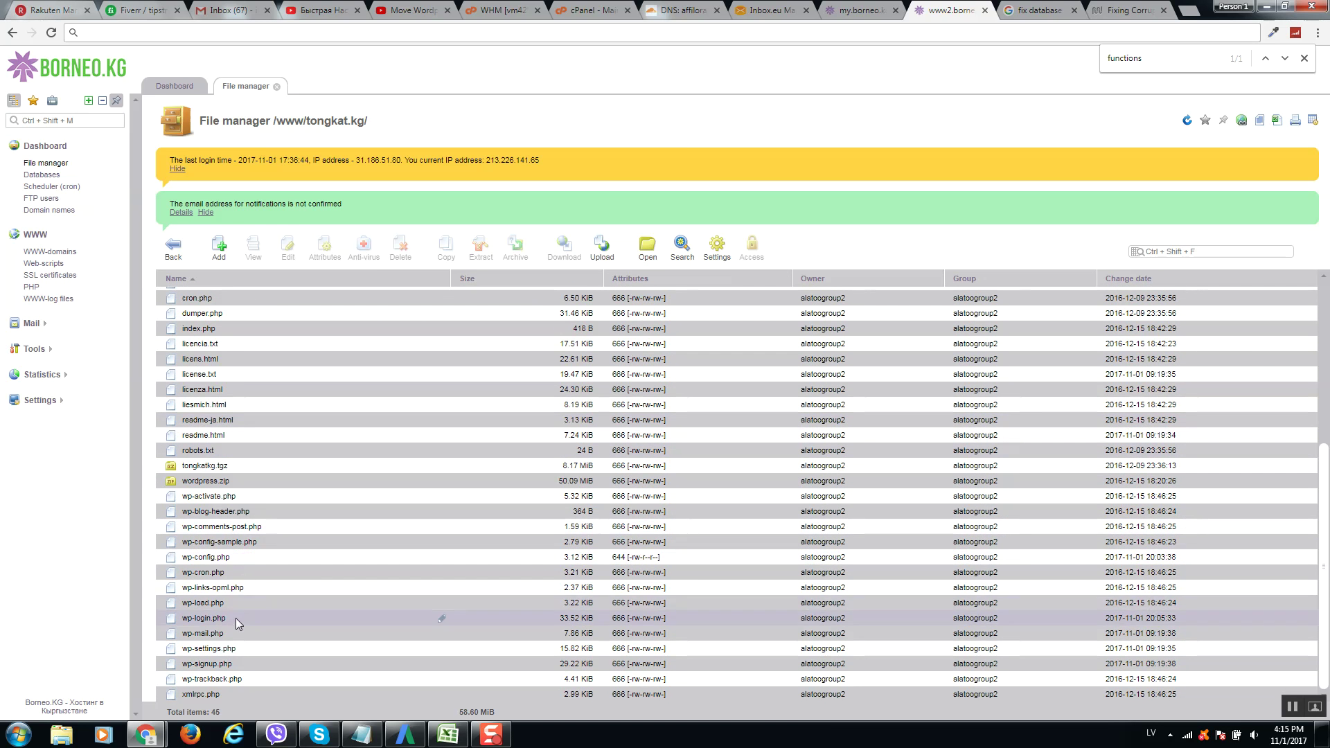
{"action": "left_click", "coordinate": [219, 557]}
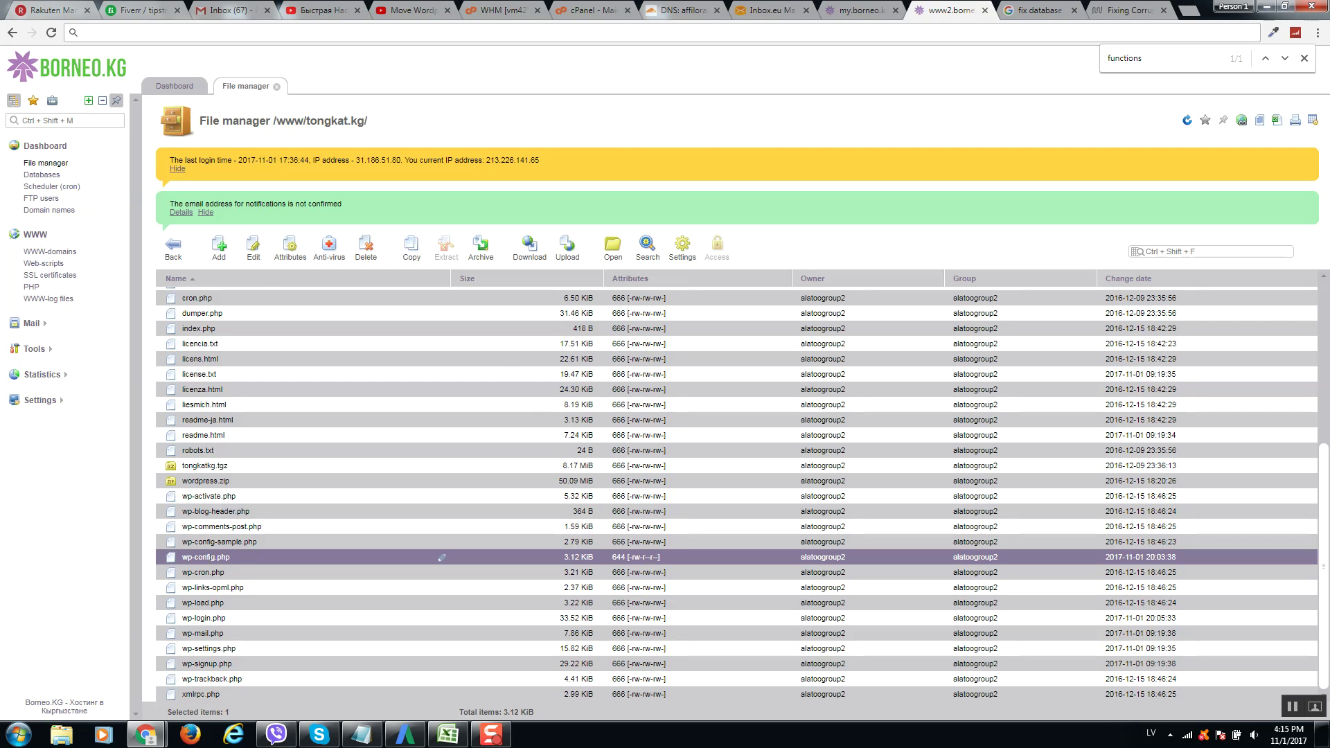
{"action": "left_click", "coordinate": [253, 248]}
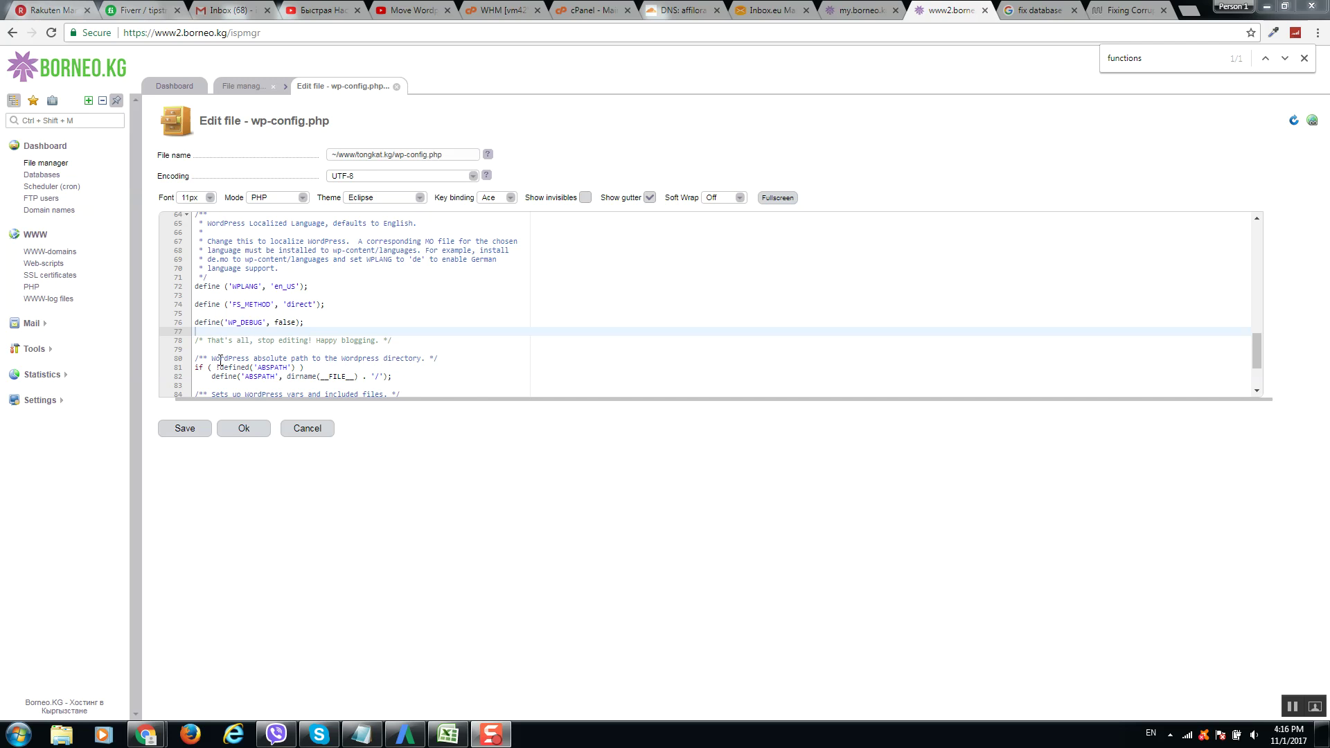
Paste define( 'WP_ALLOW_REPAIR', true ); onto empty line 77 of wp-config.php.
{"action": "right_click", "coordinate": [200, 331]}
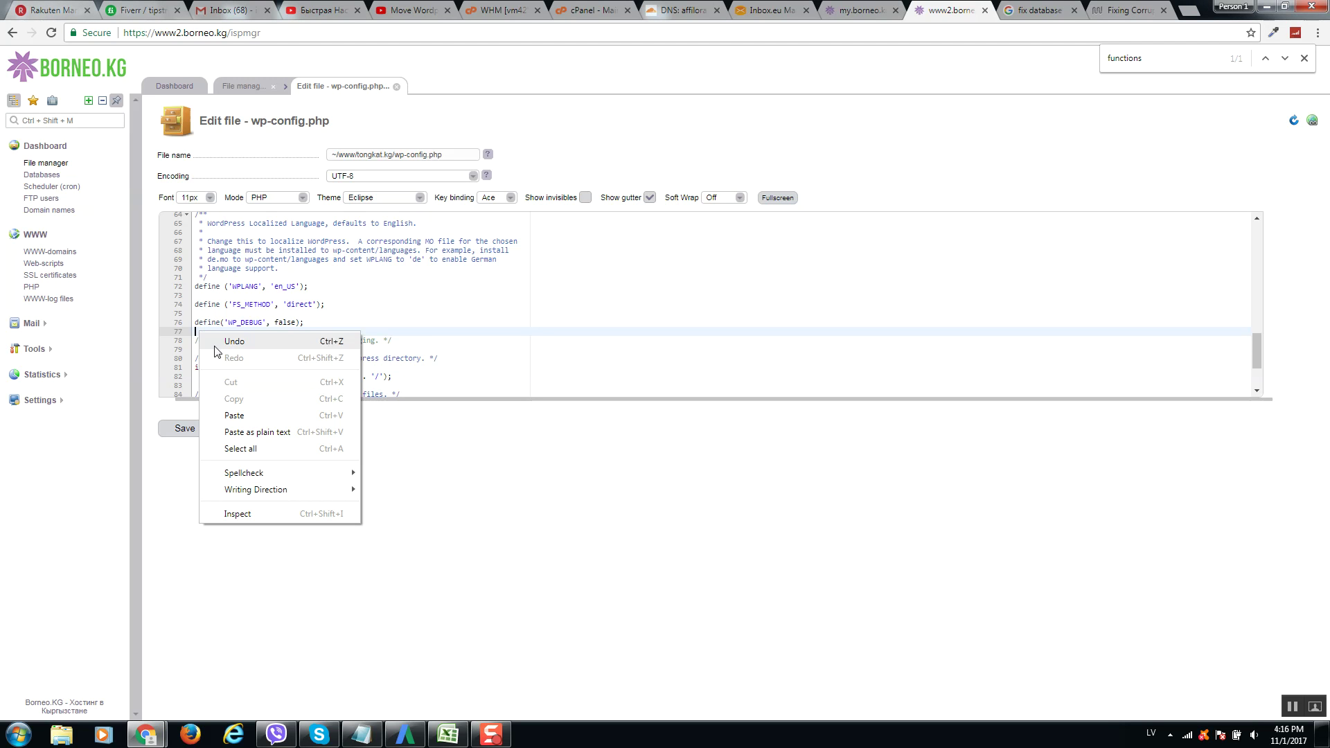
{"action": "left_click", "coordinate": [239, 413]}
{"action": "left_click_drag", "start_coordinate": [366, 332], "coordinate": [194, 333]}
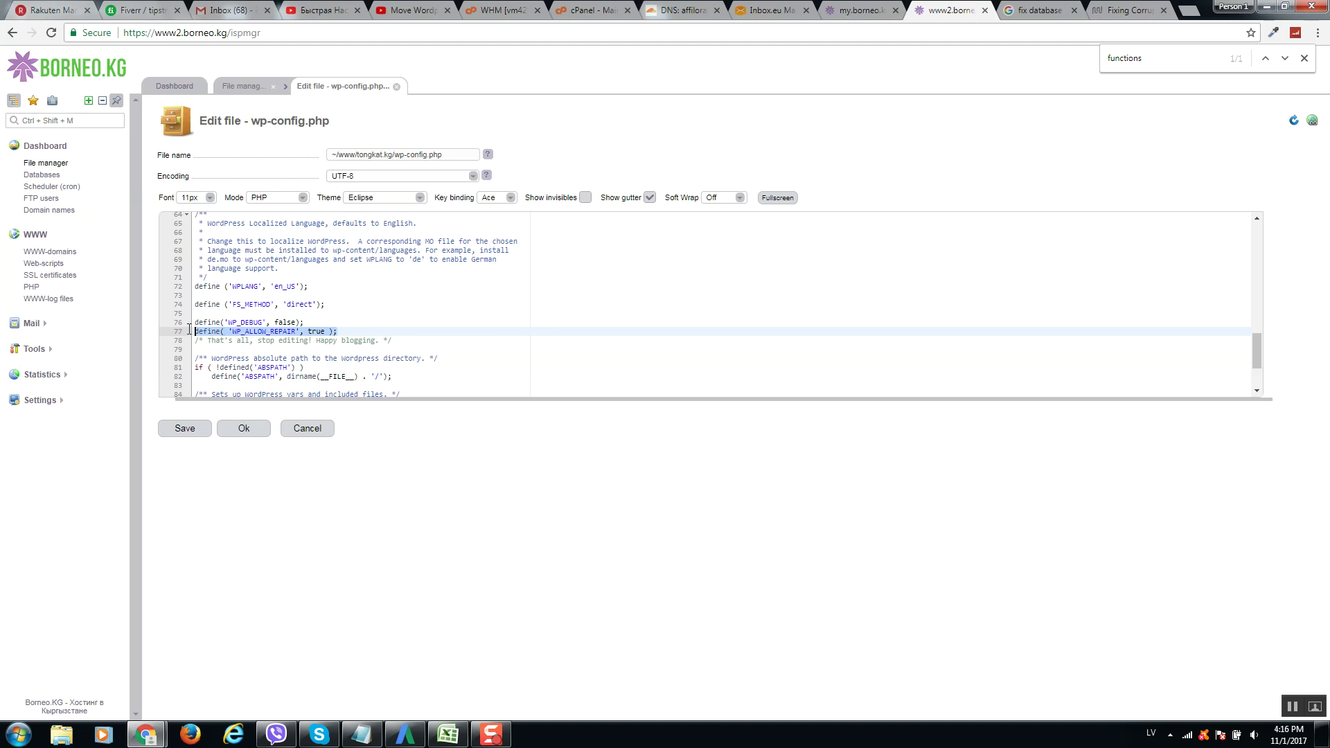
{"action": "left_click", "coordinate": [348, 332]}
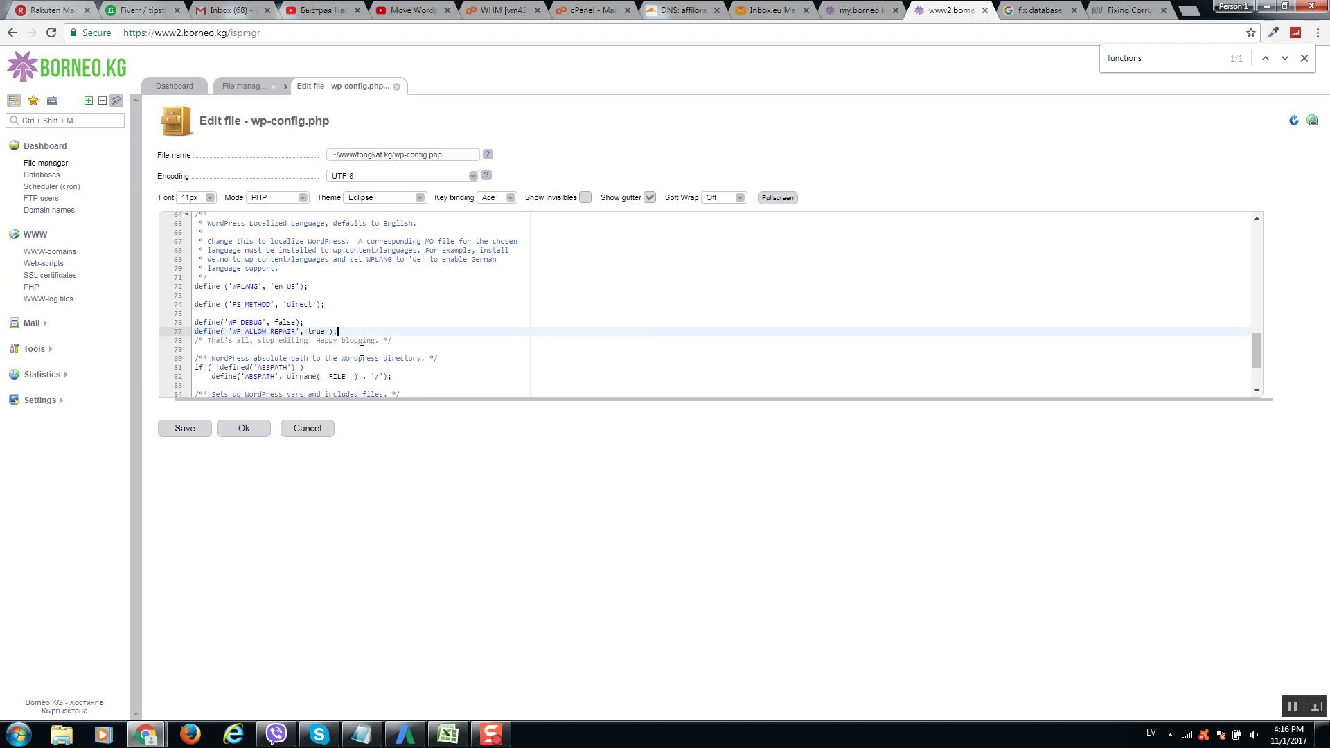
{"action": "left_click_drag", "start_coordinate": [338, 332], "coordinate": [194, 331]}
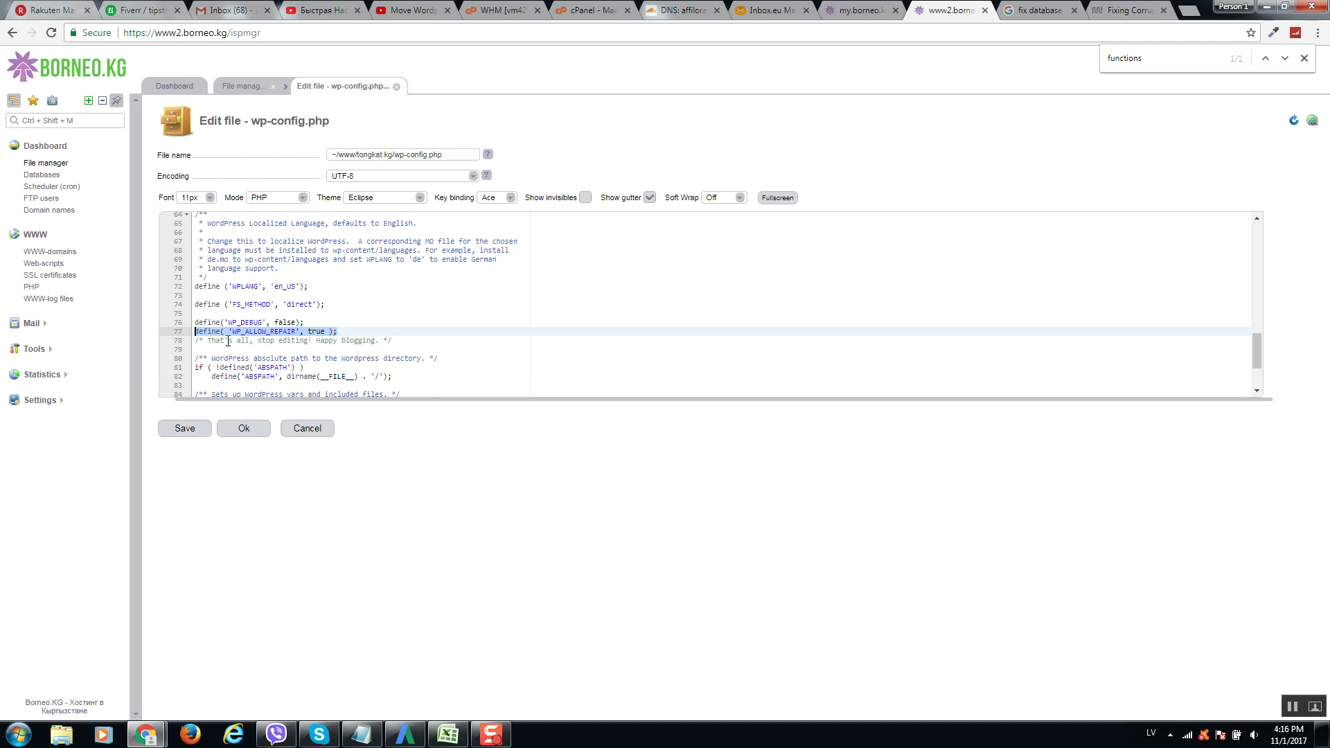
{"action": "left_click", "coordinate": [198, 324]}
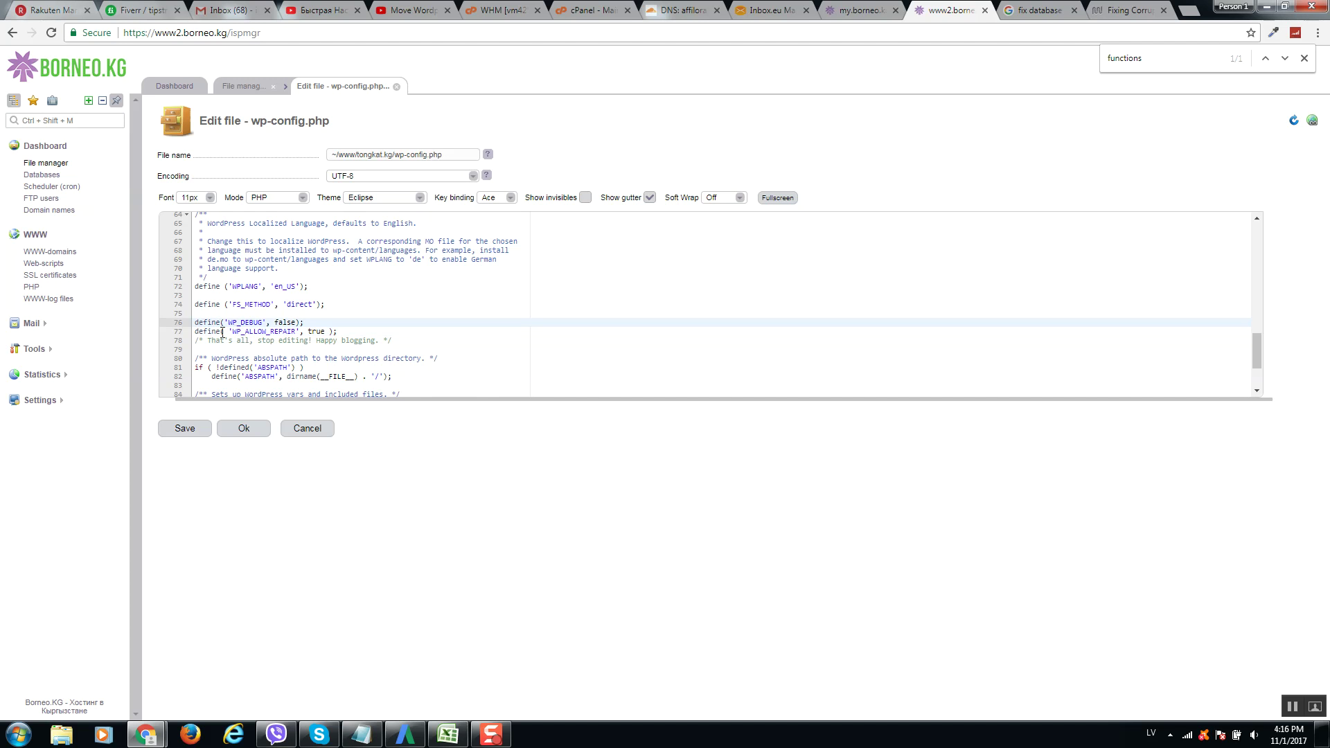
{"action": "left_click", "coordinate": [199, 279]}
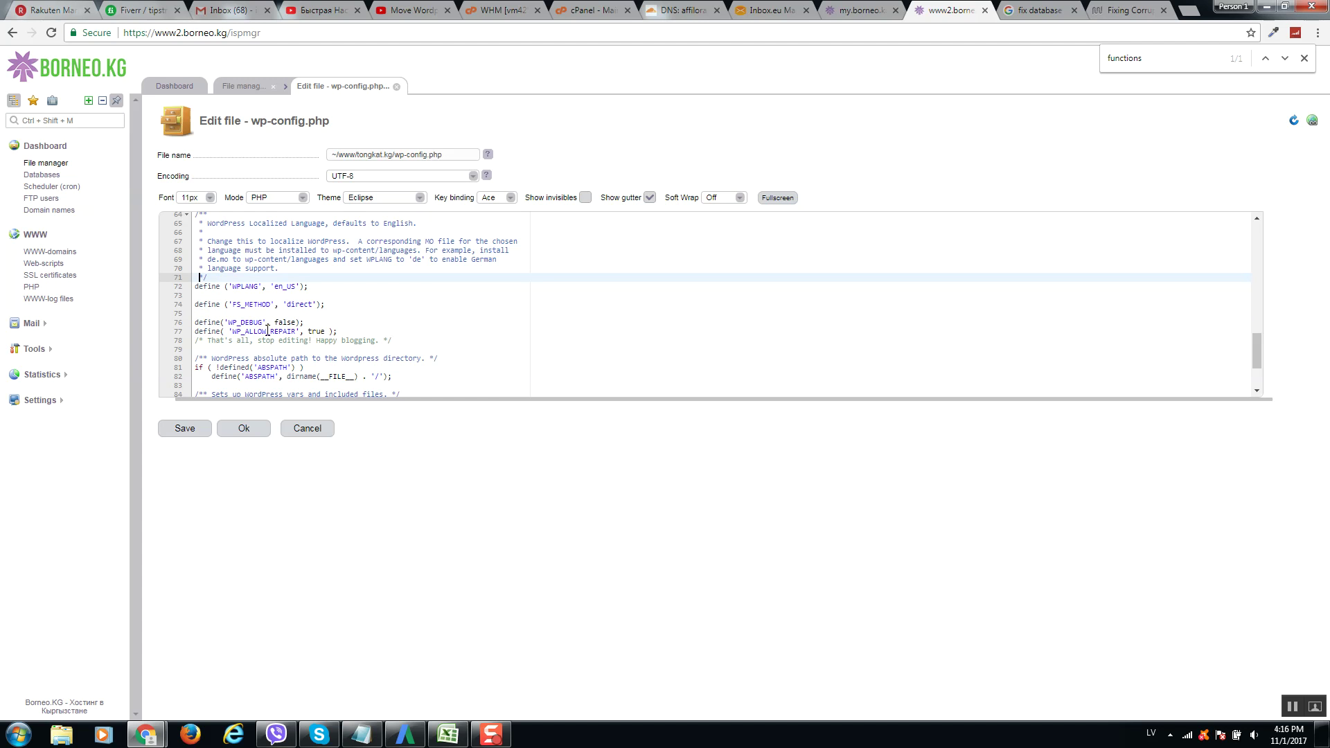
{"action": "left_click_drag", "start_coordinate": [347, 333], "coordinate": [230, 331]}
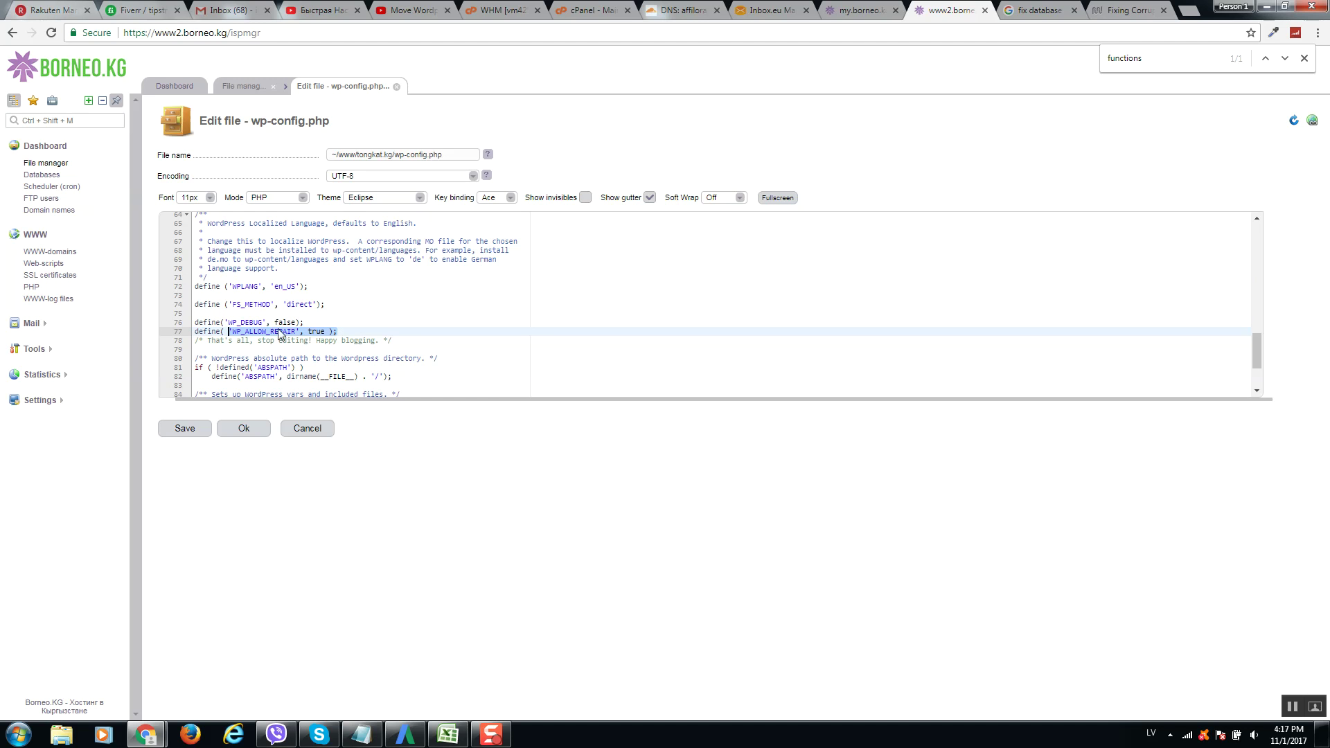
Rework the WP_ALLOW_REPAIR define so it sits directly after the WPLANG line.
{"action": "double_click", "coordinate": [204, 322]}
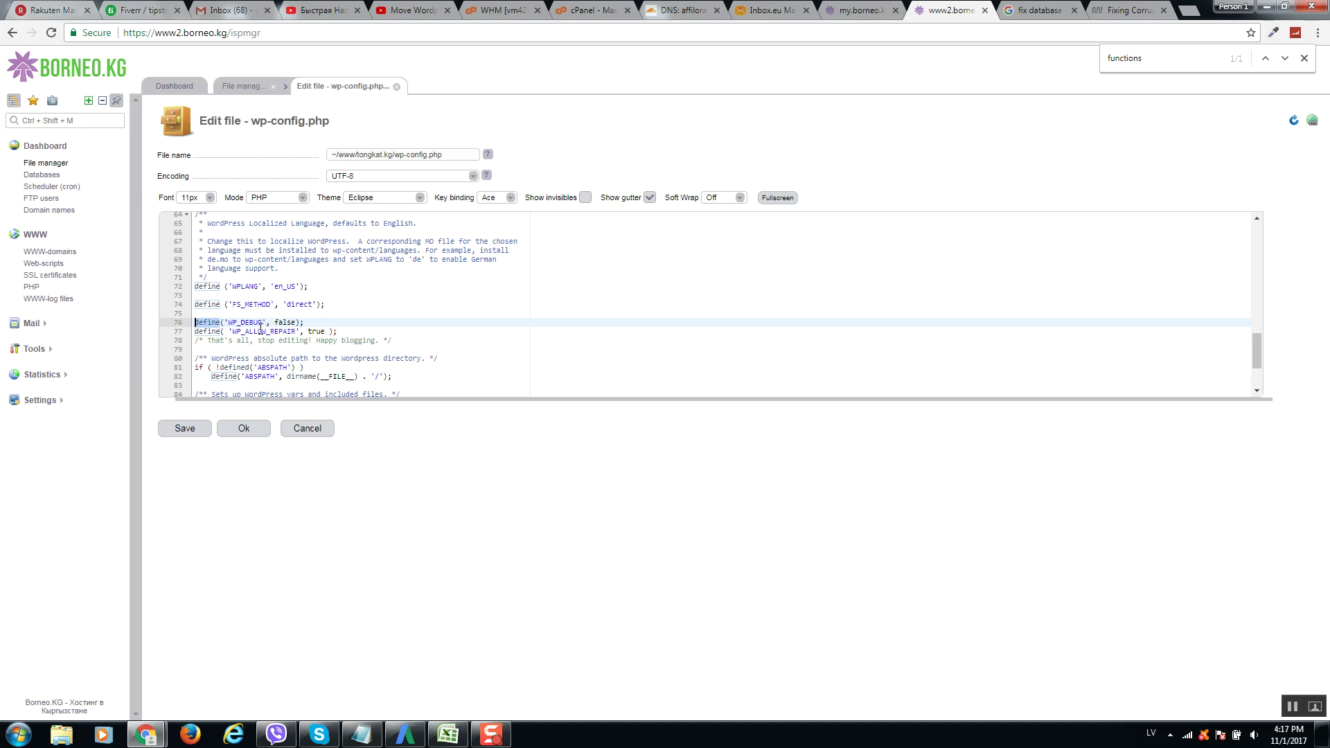
{"action": "key", "text": "End"}
{"action": "left_click_drag", "start_coordinate": [355, 331], "coordinate": [193, 333]}
{"action": "key", "text": "BackSpace"}
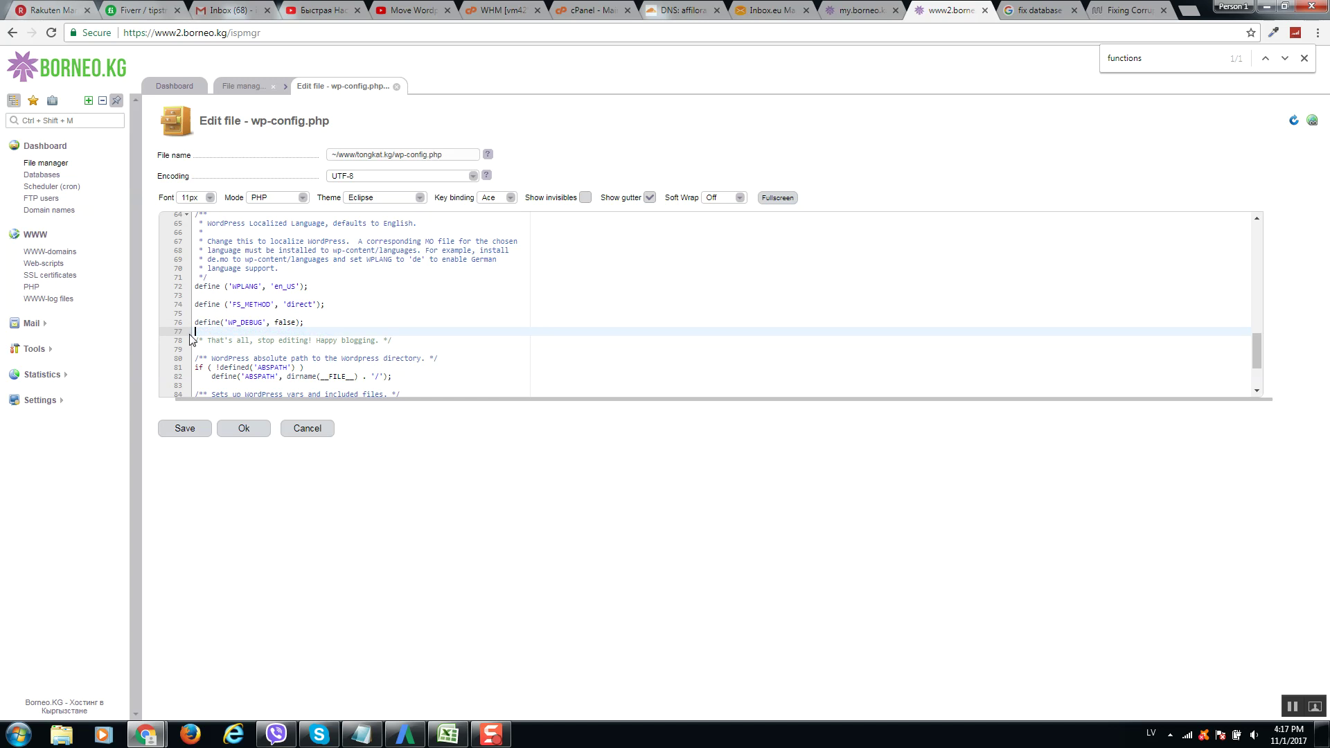
{"action": "left_click", "coordinate": [349, 283]}
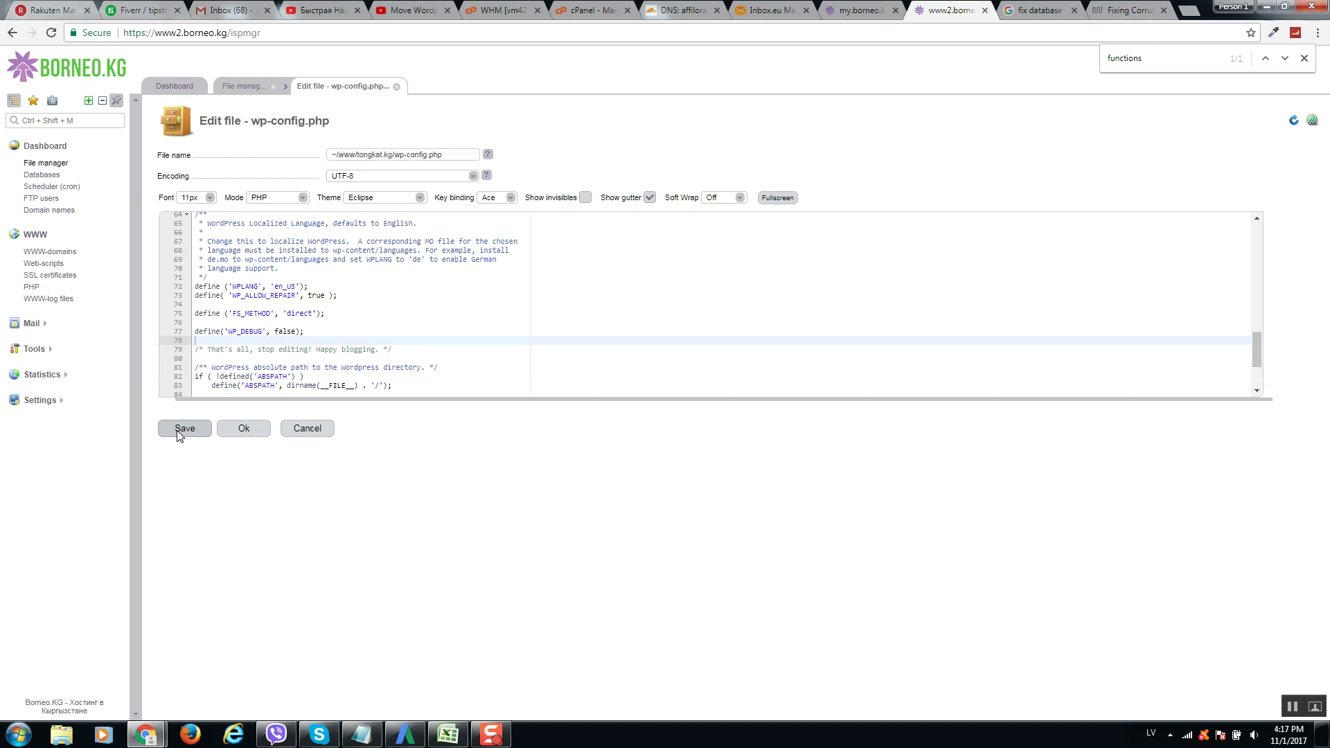
Save wp-config.php, close the editor, and return to the Tongkat.kg site window.
{"action": "left_click", "coordinate": [244, 429]}
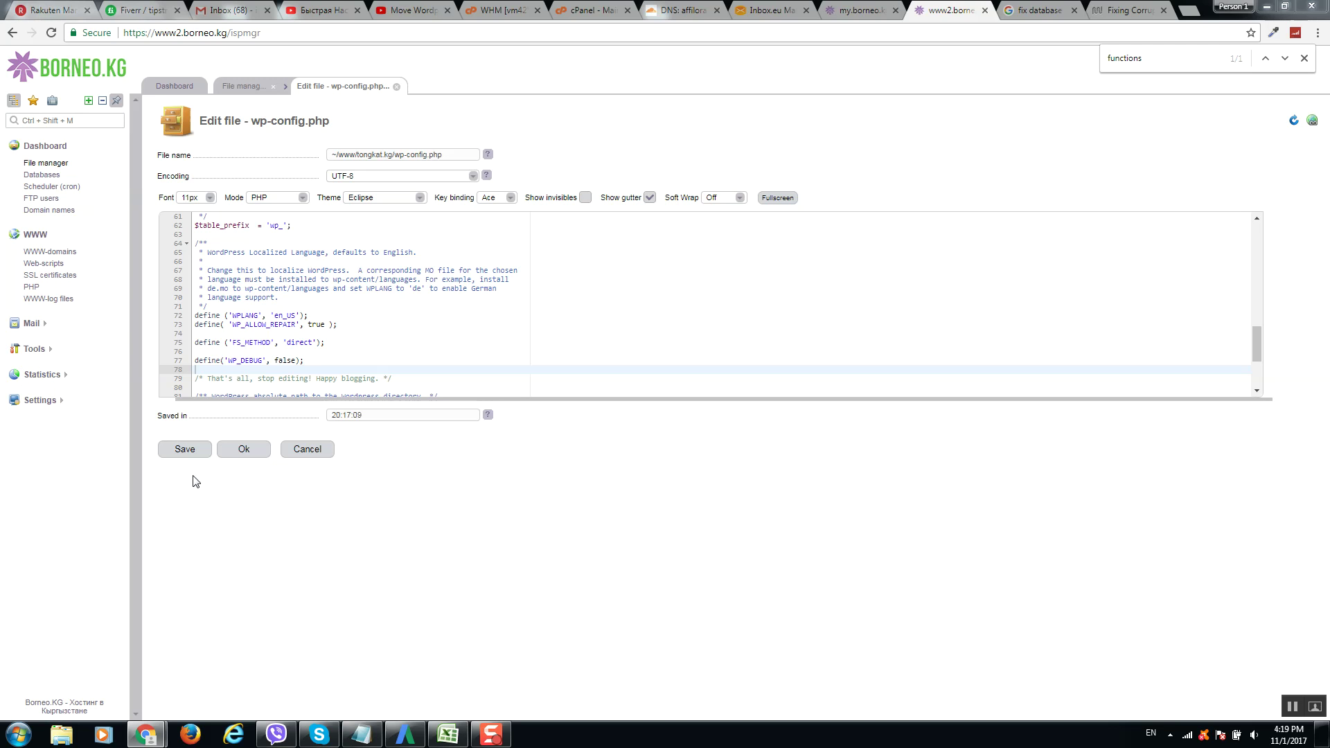
{"action": "left_click", "coordinate": [244, 448]}
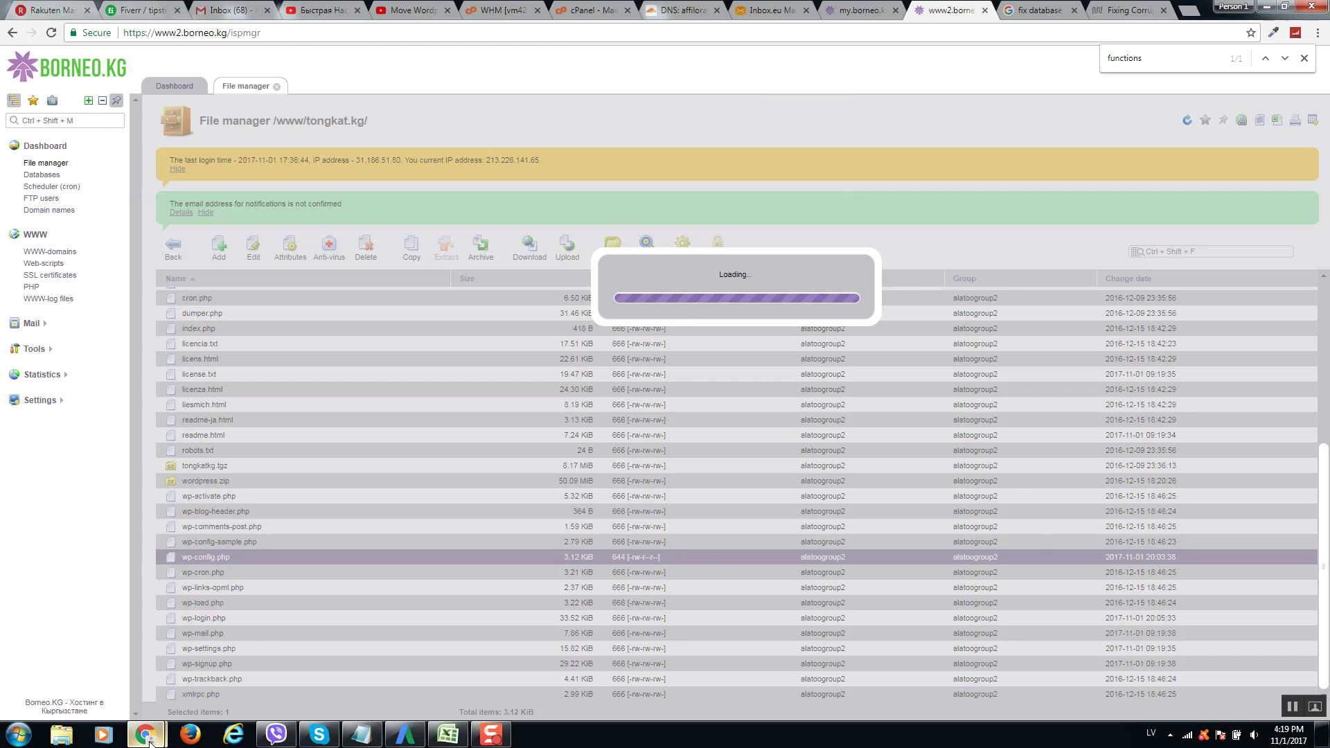
{"action": "mouse_move", "coordinate": [151, 741]}
{"action": "left_click", "coordinate": [241, 661]}
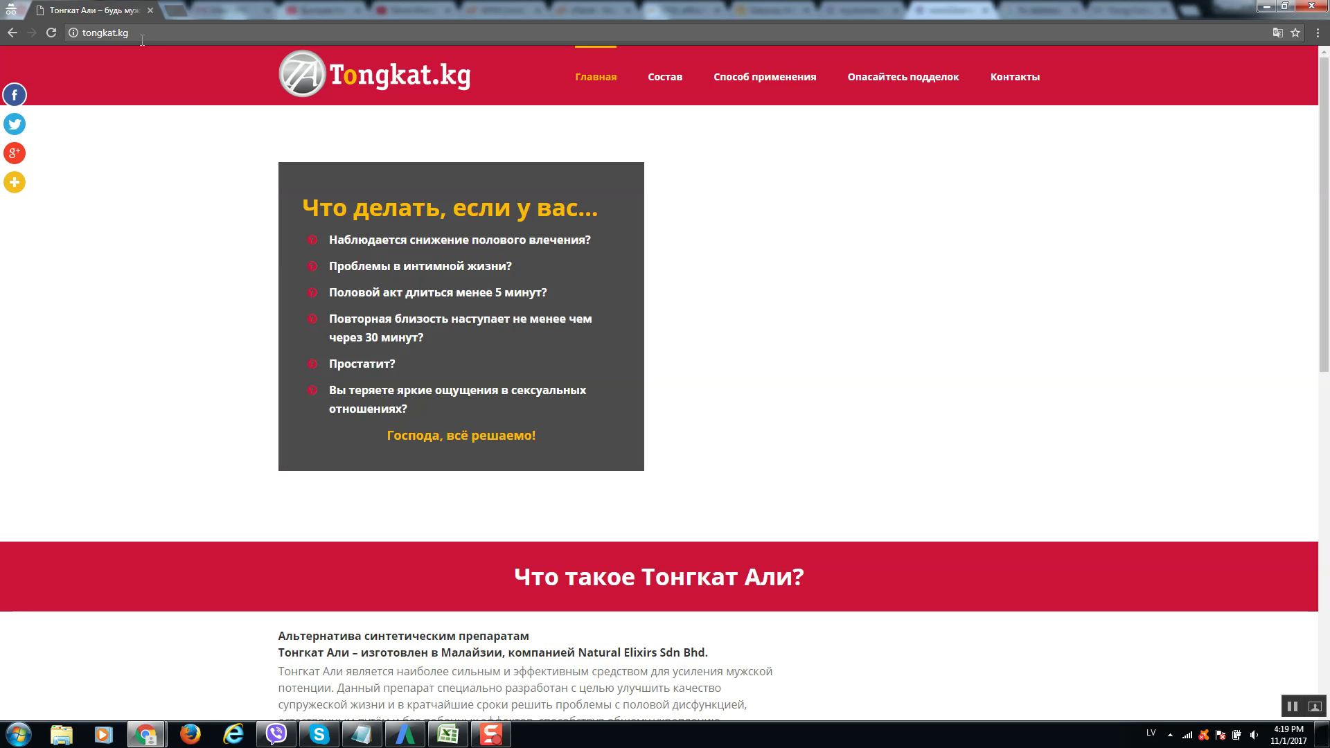
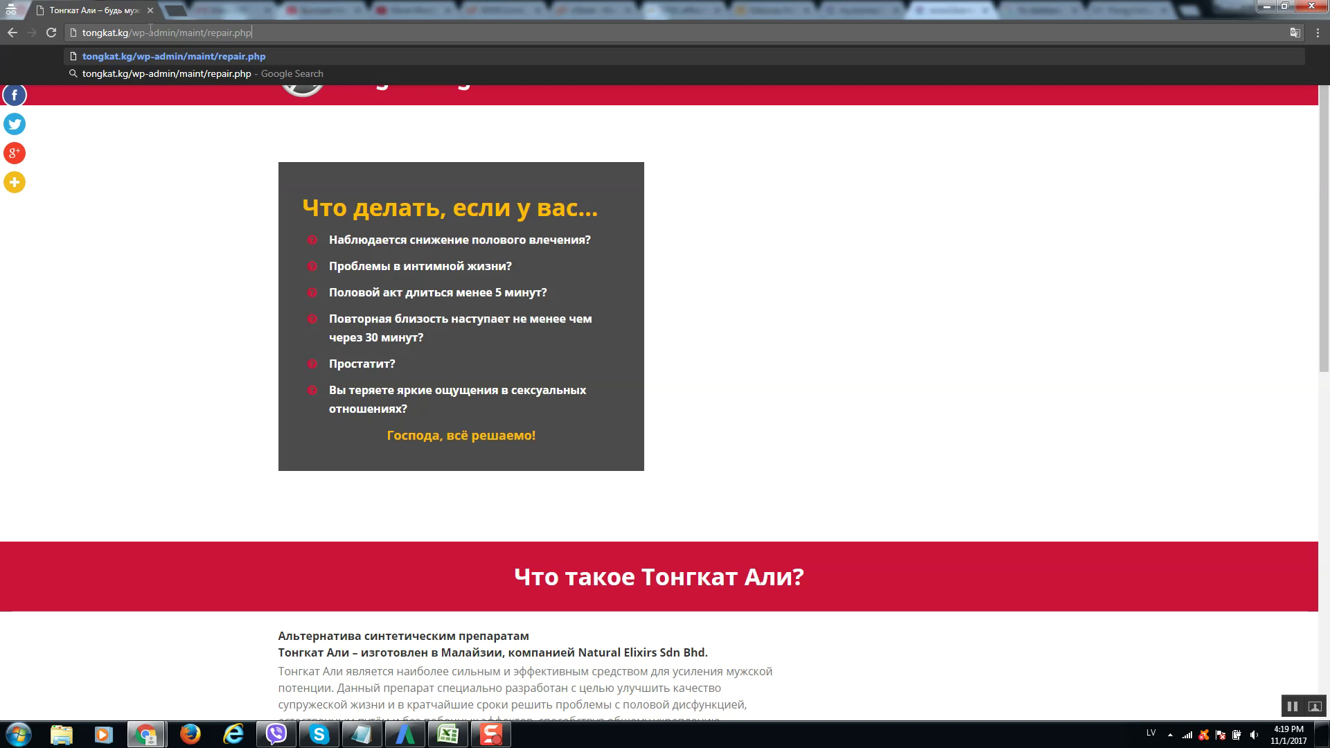
Reload the wp-admin/maint/repair.php page and run Repair and Optimize Database.
{"action": "key", "text": "ctrl+a"}
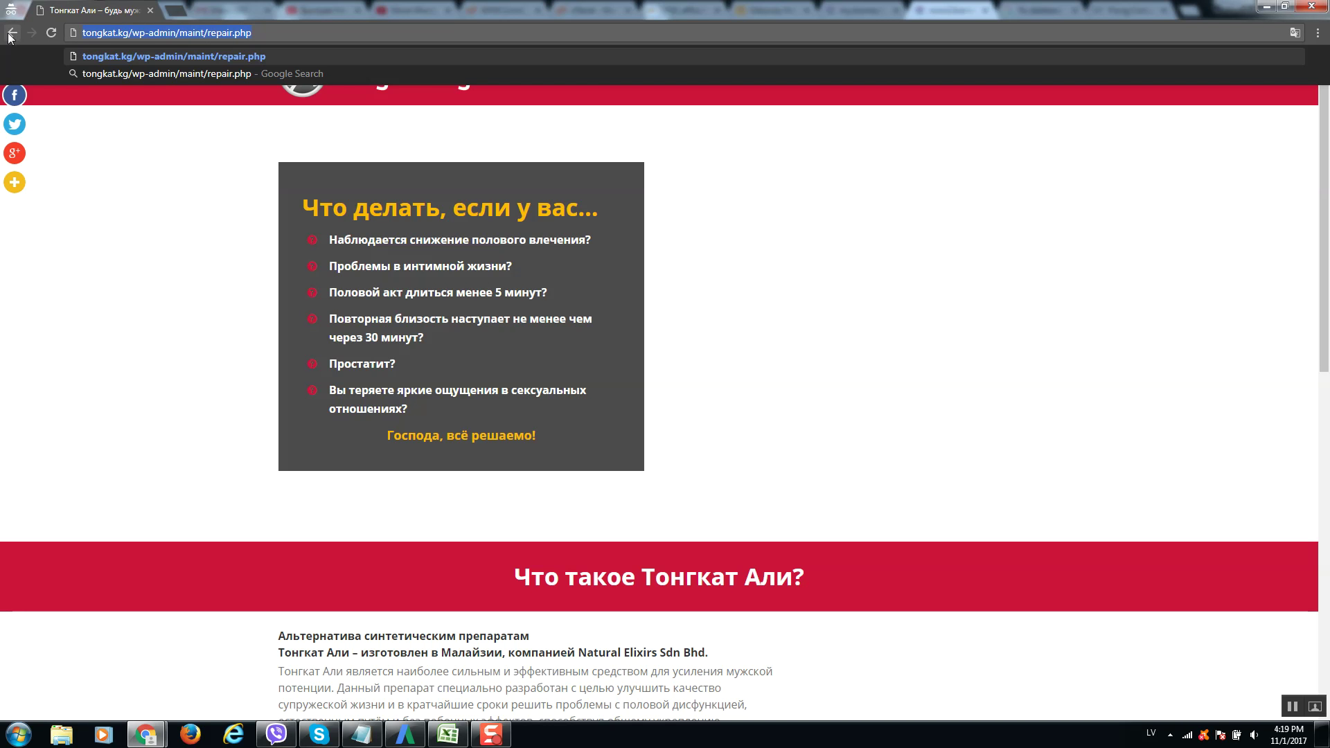
{"action": "key", "text": "Return"}
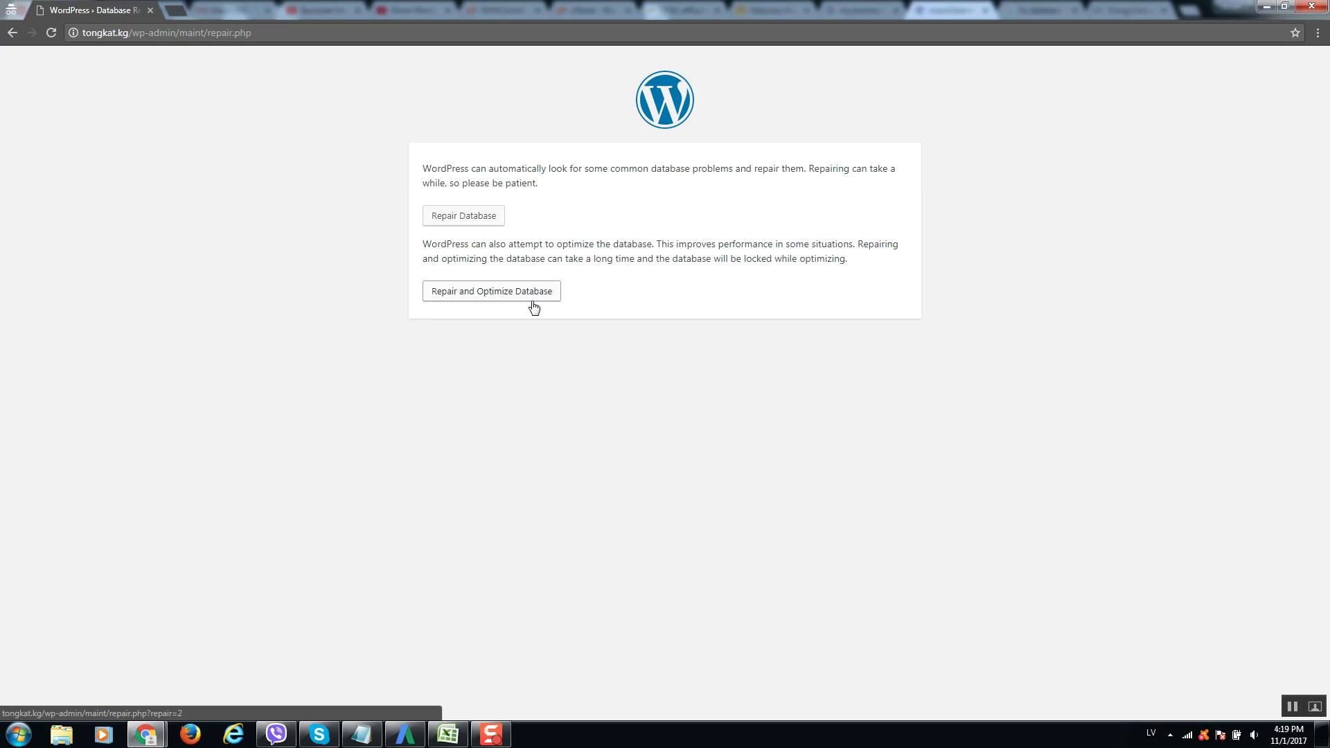
{"action": "left_click", "coordinate": [509, 297]}
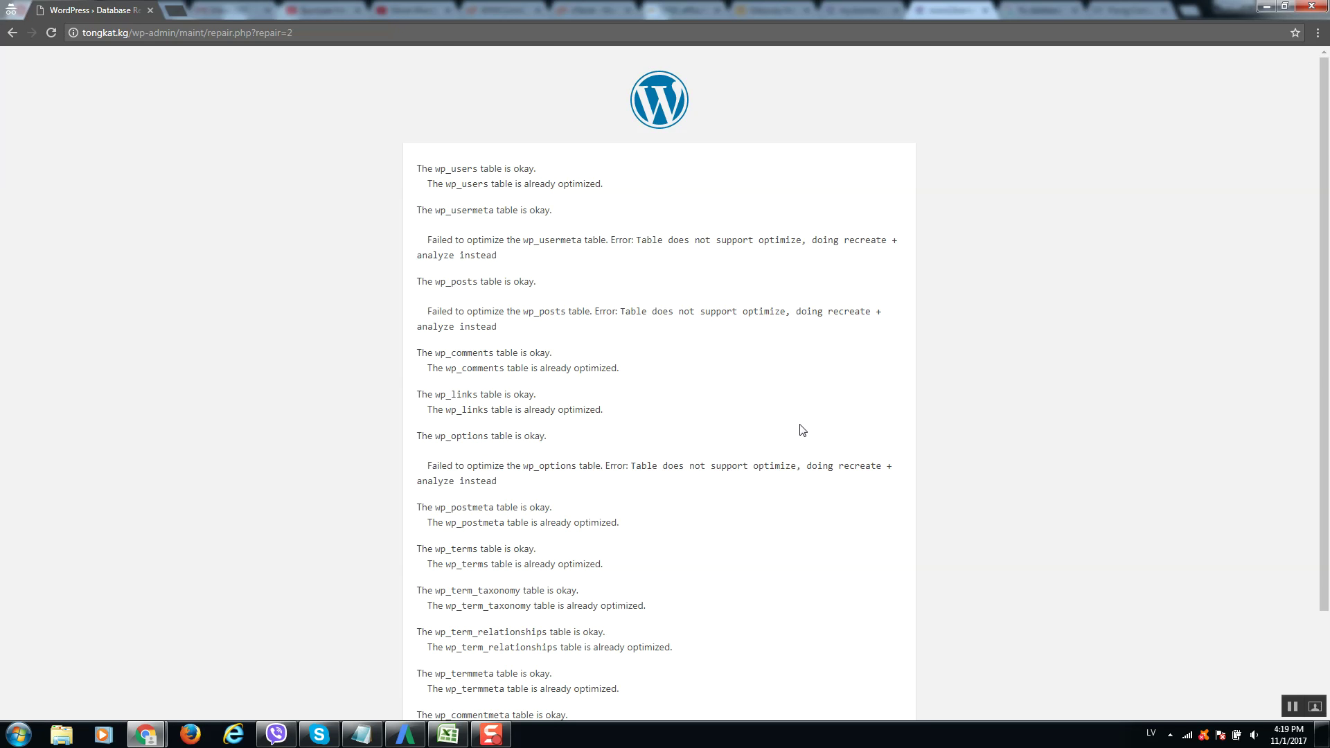
{"action": "scroll", "coordinate": [480, 127], "scroll_direction": "down", "scroll_amount": 3}
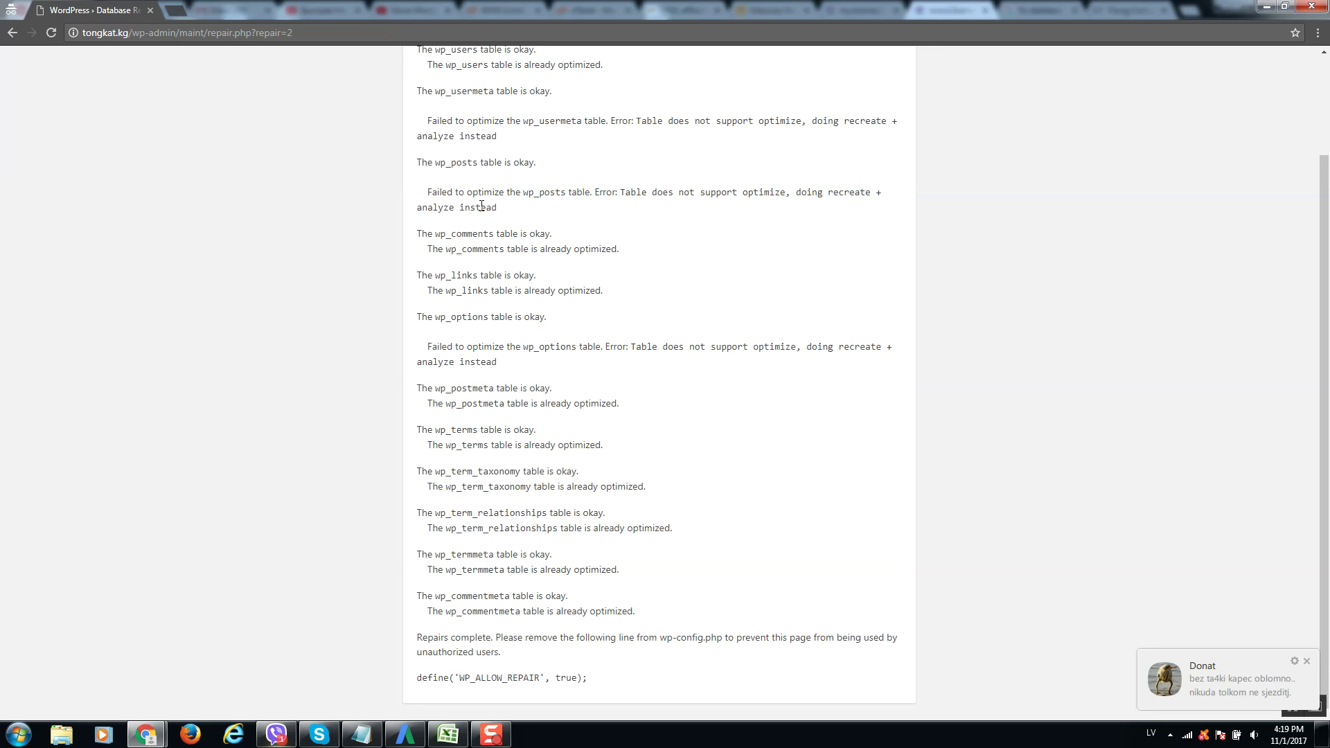
{"action": "left_click", "coordinate": [1306, 661]}
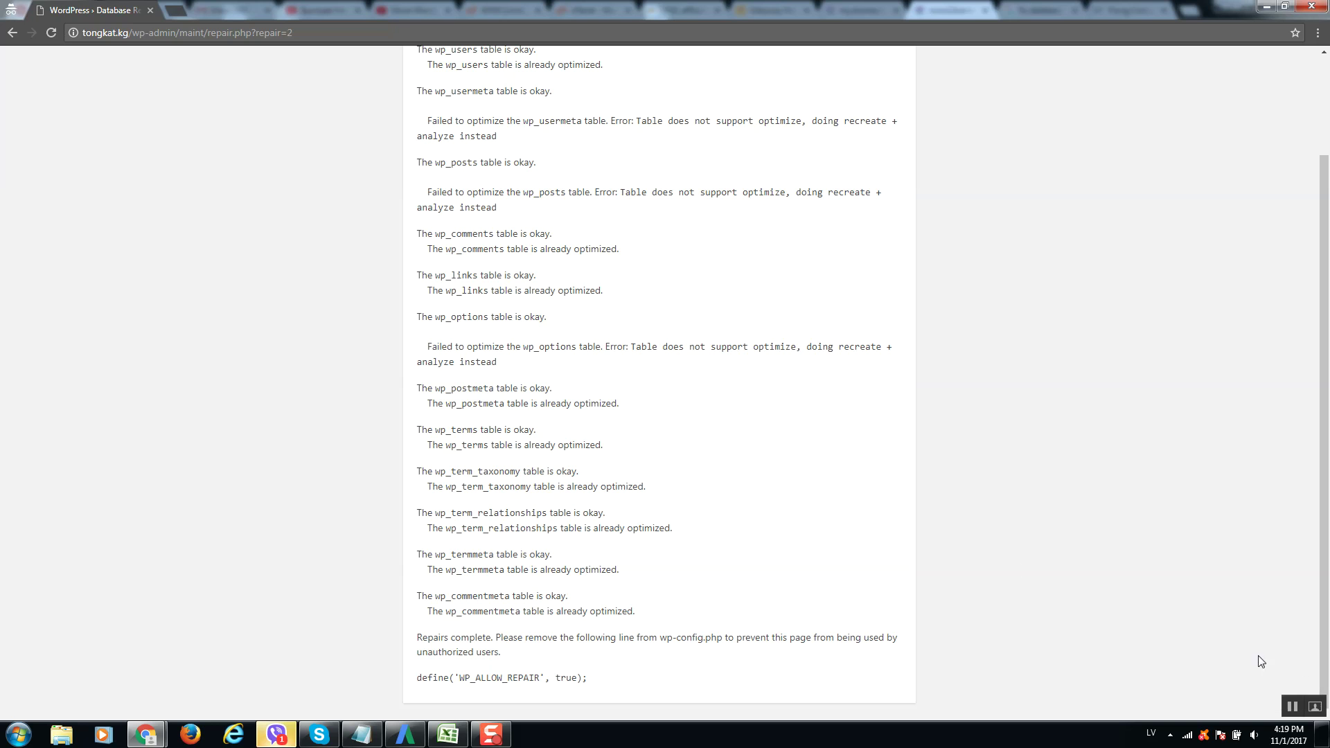
Strip the repair path from the address and load the tongkat.kg home page.
{"action": "right_click", "coordinate": [277, 733]}
{"action": "left_click", "coordinate": [288, 700]}
{"action": "left_click_drag", "start_coordinate": [132, 32], "coordinate": [1072, 34]}
{"action": "key", "text": "BackSpace"}
{"action": "key", "text": "Return"}
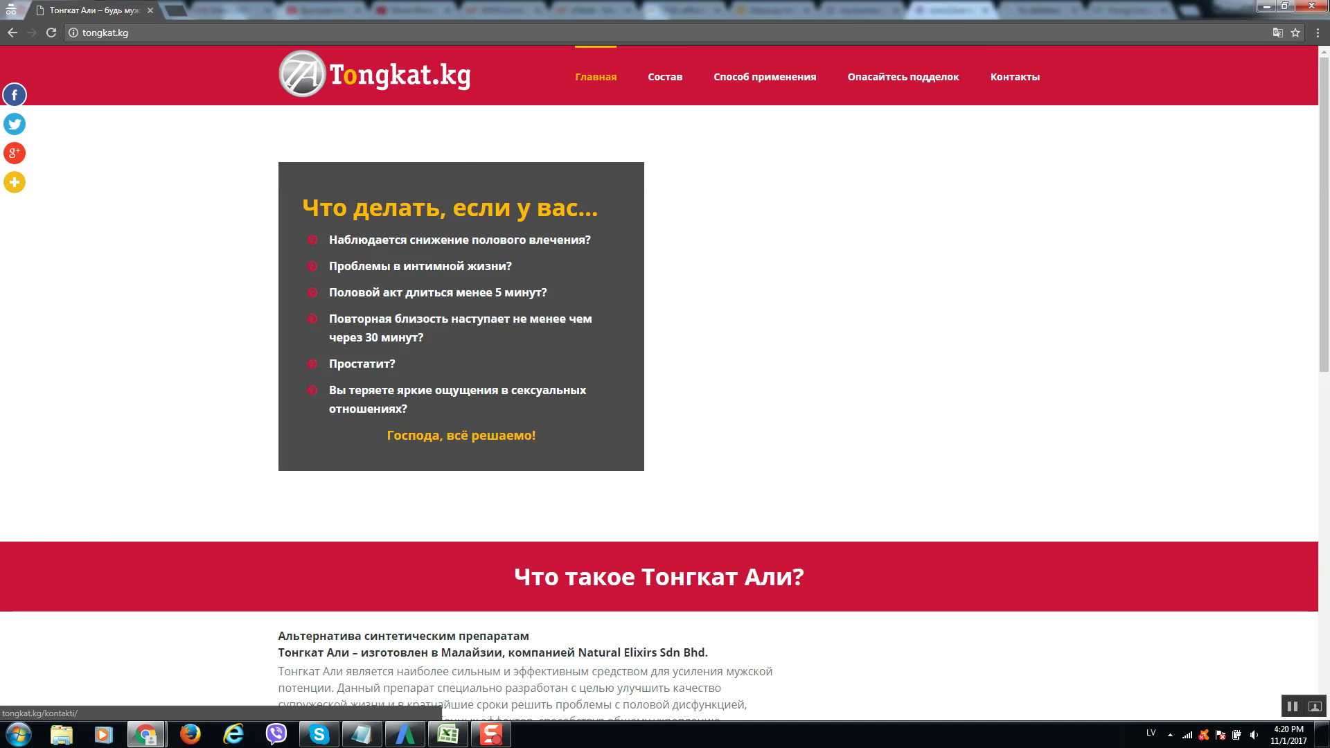
Open wp-config.php for editing in the ISPmanager file manager.
{"action": "left_click", "coordinate": [1266, 6]}
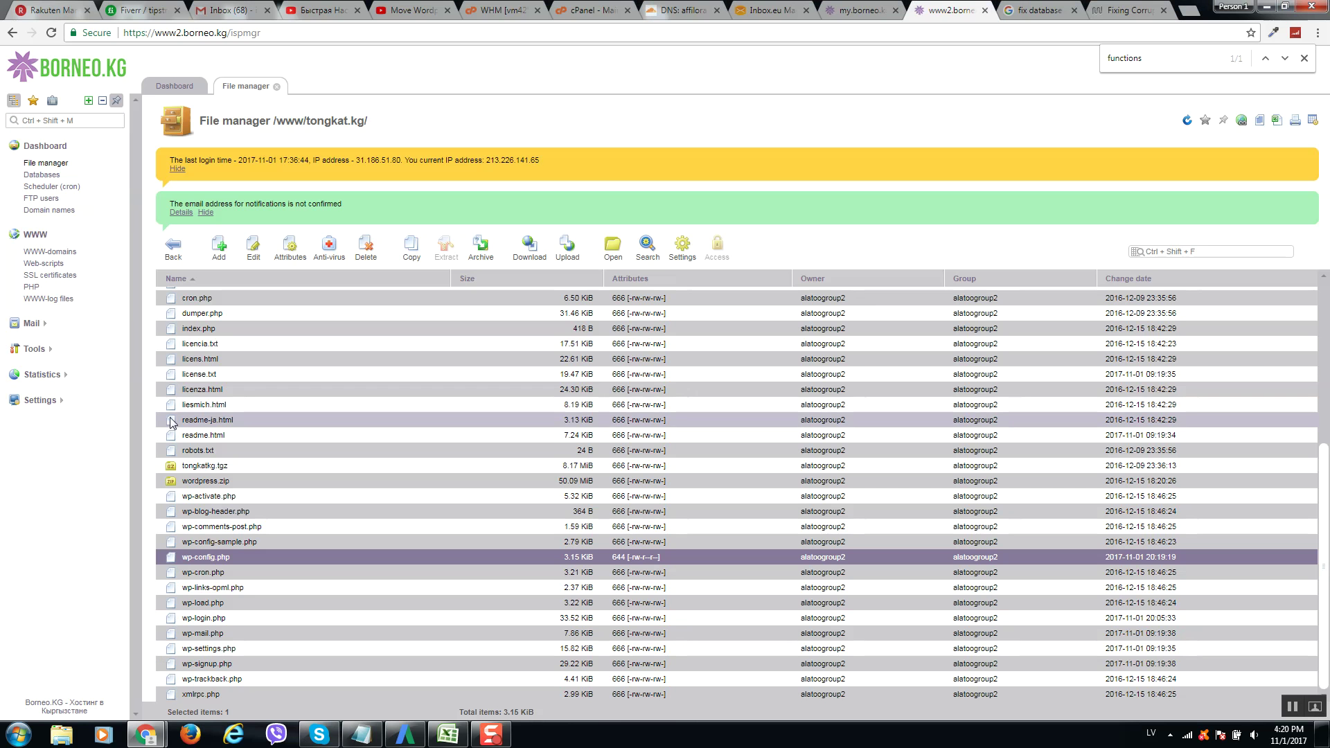
{"action": "right_click", "coordinate": [238, 559]}
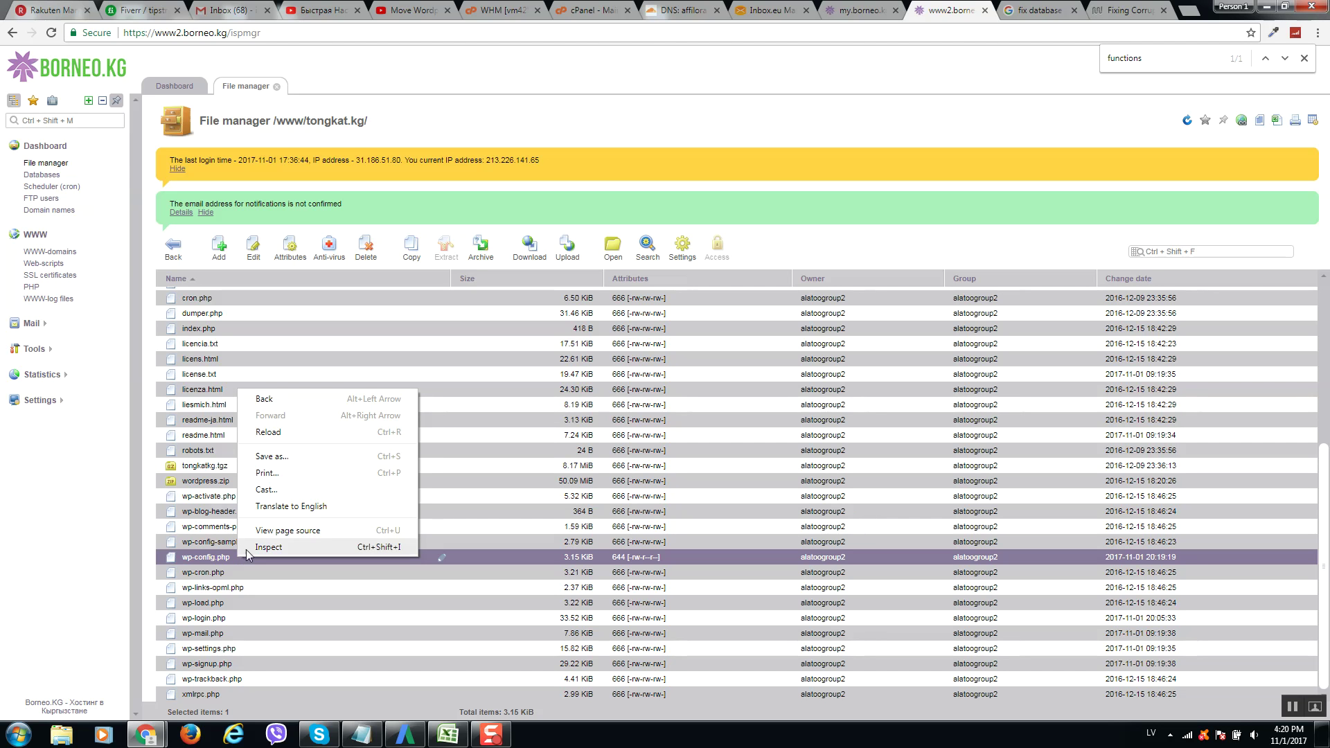
{"action": "left_click", "coordinate": [254, 251]}
{"action": "left_click", "coordinate": [297, 260]}
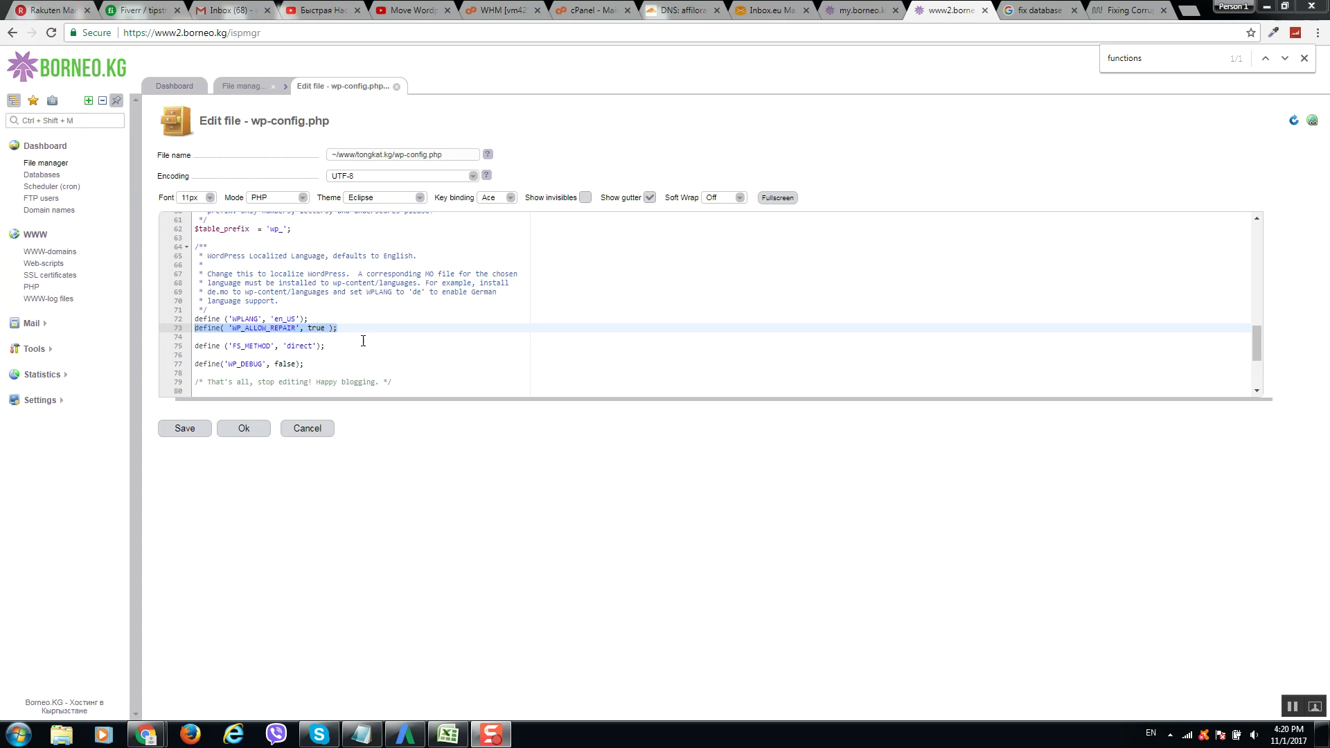
Delete the WP_ALLOW_REPAIR define line and its leftover blank line, then save the file.
{"action": "left_click", "coordinate": [363, 340]}
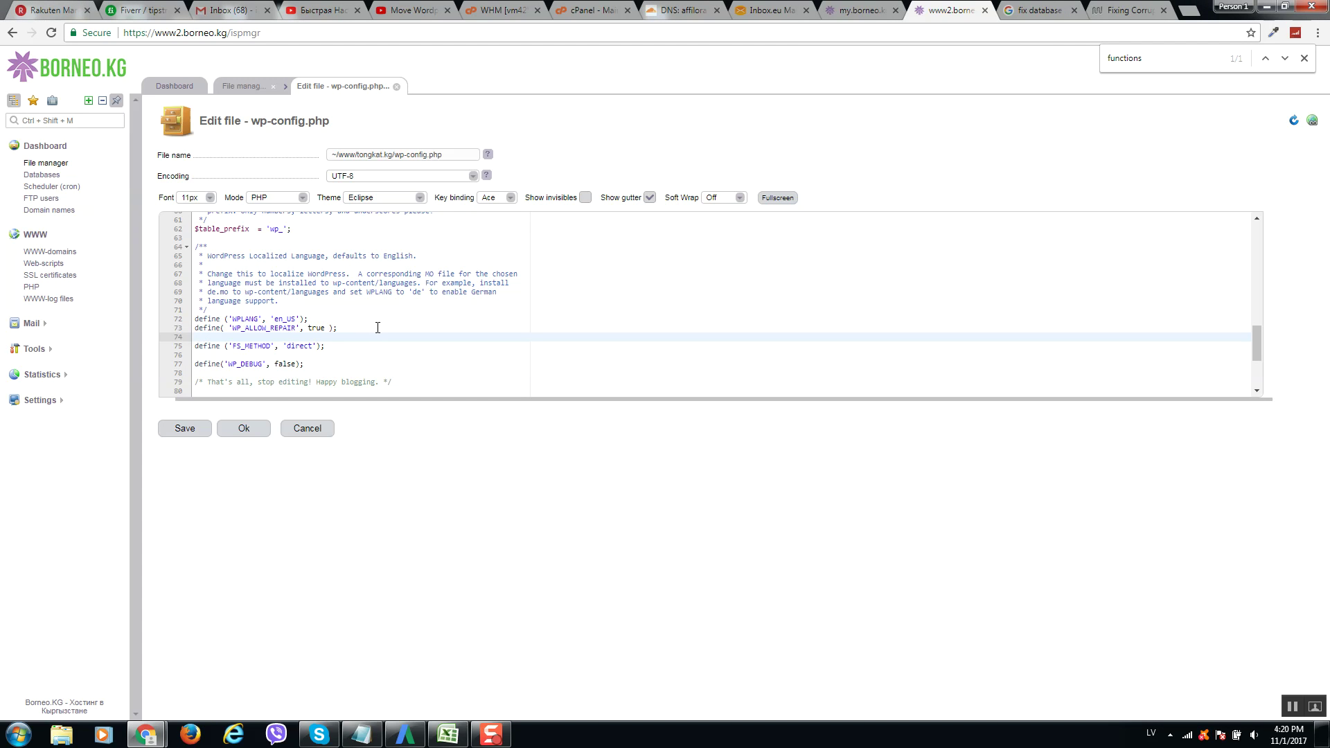
{"action": "left_click_drag", "start_coordinate": [337, 327], "coordinate": [194, 328]}
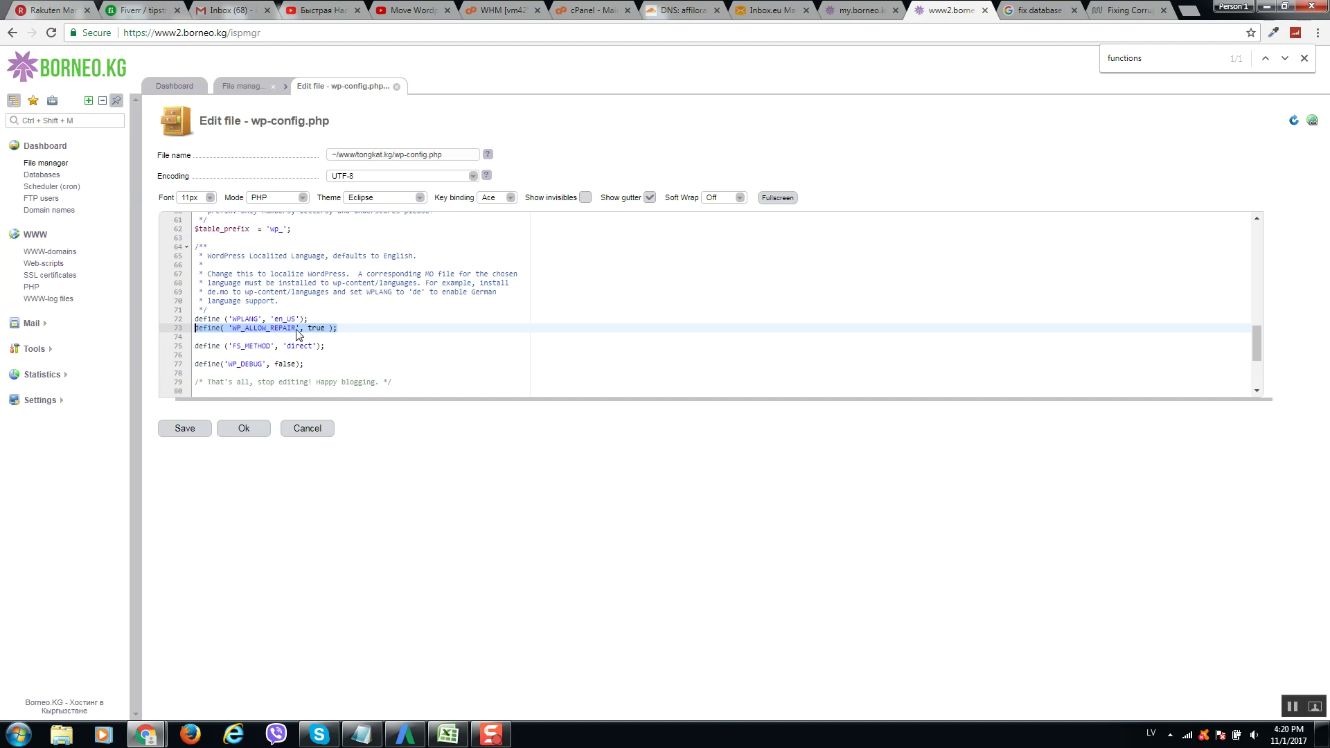
{"action": "key", "text": "Delete"}
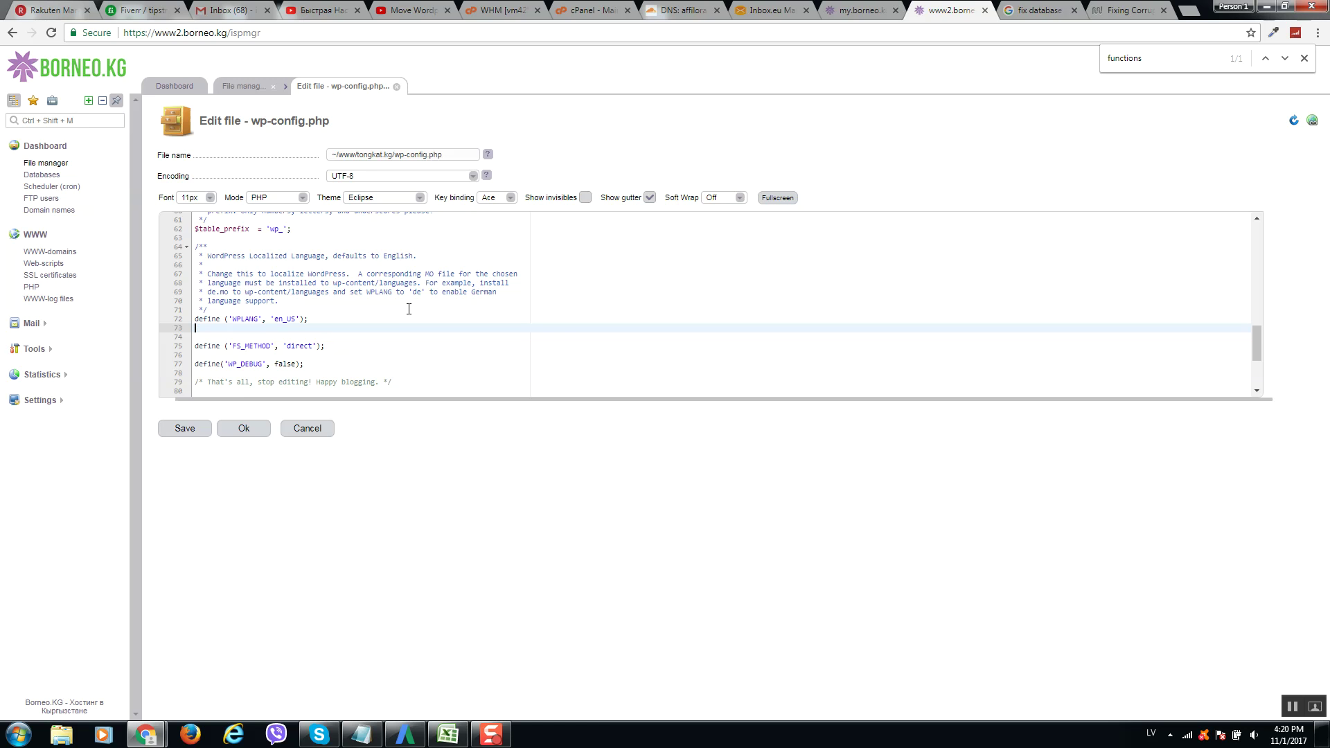
{"action": "key", "text": "Delete"}
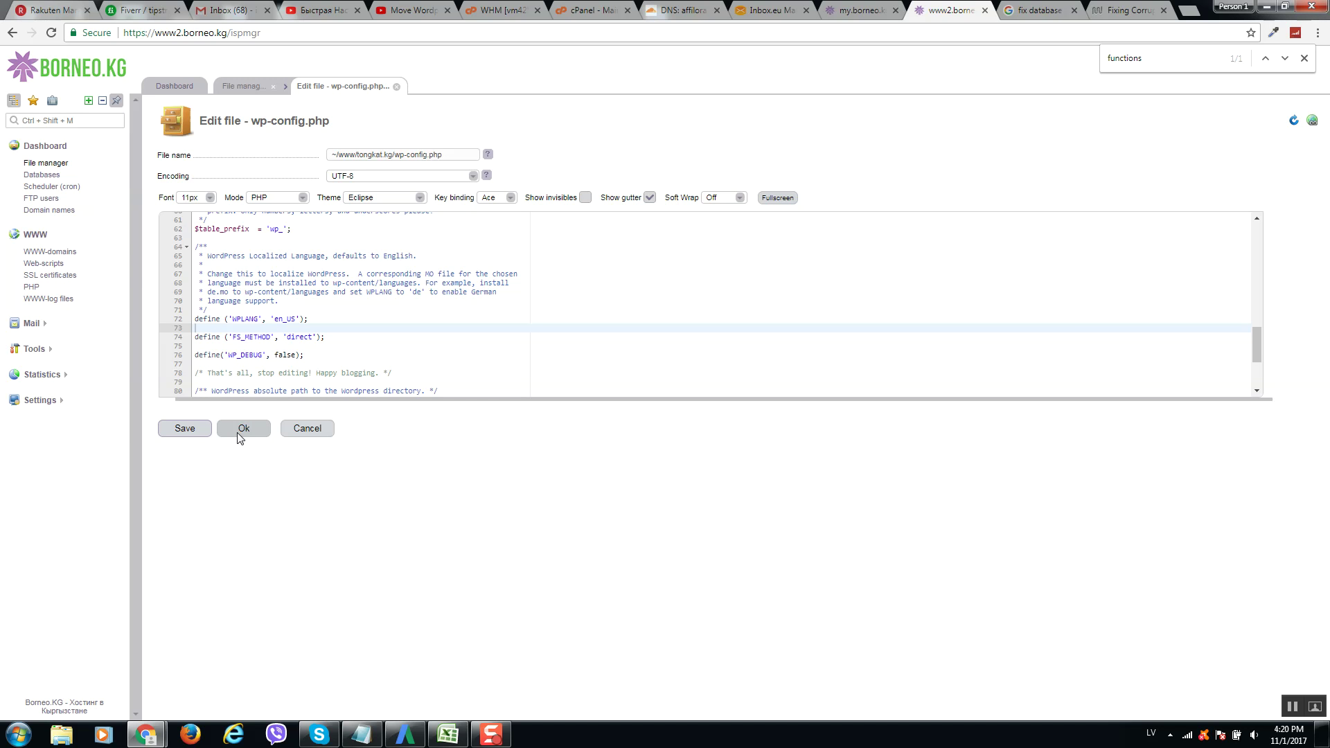
{"action": "key", "text": "ctrl+s"}
{"action": "left_click", "coordinate": [243, 450]}
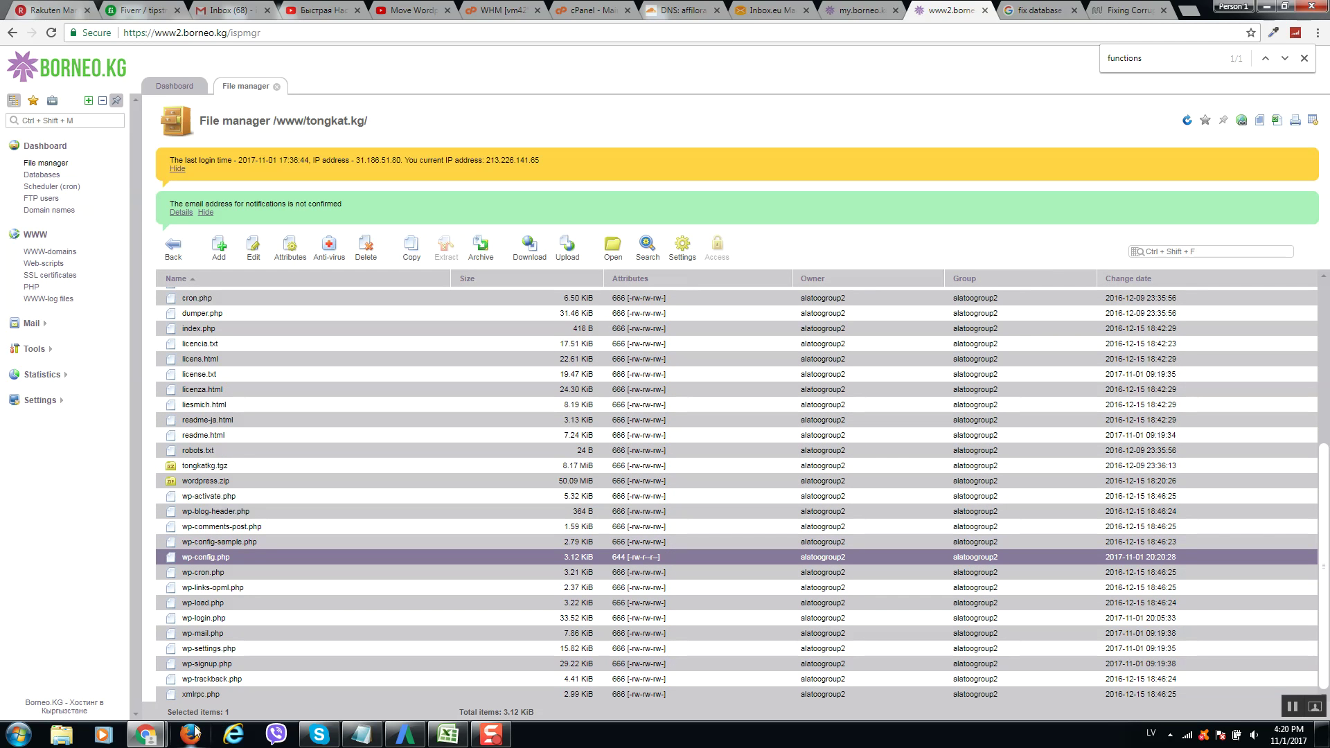
Load the tongkat.kg/wp-login page in the site's browser window.
{"action": "left_click", "coordinate": [229, 631]}
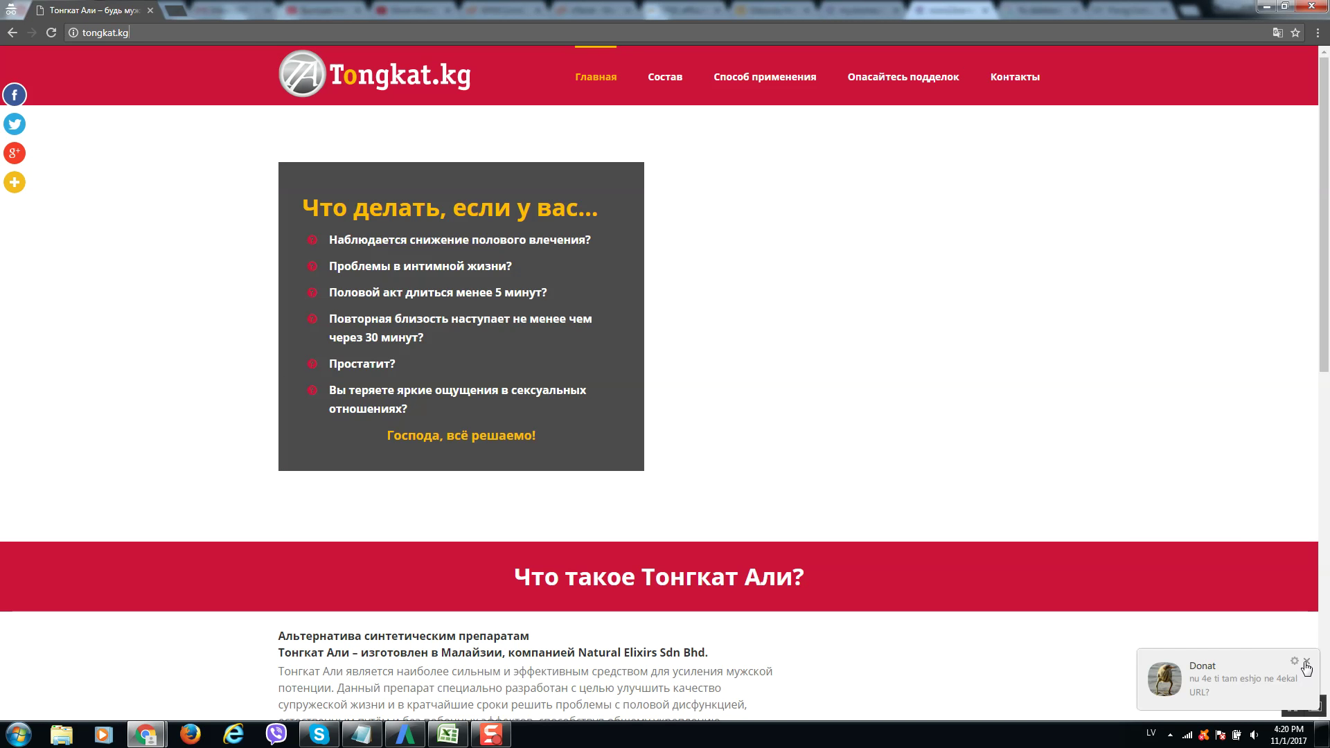
{"action": "left_click", "coordinate": [1306, 661]}
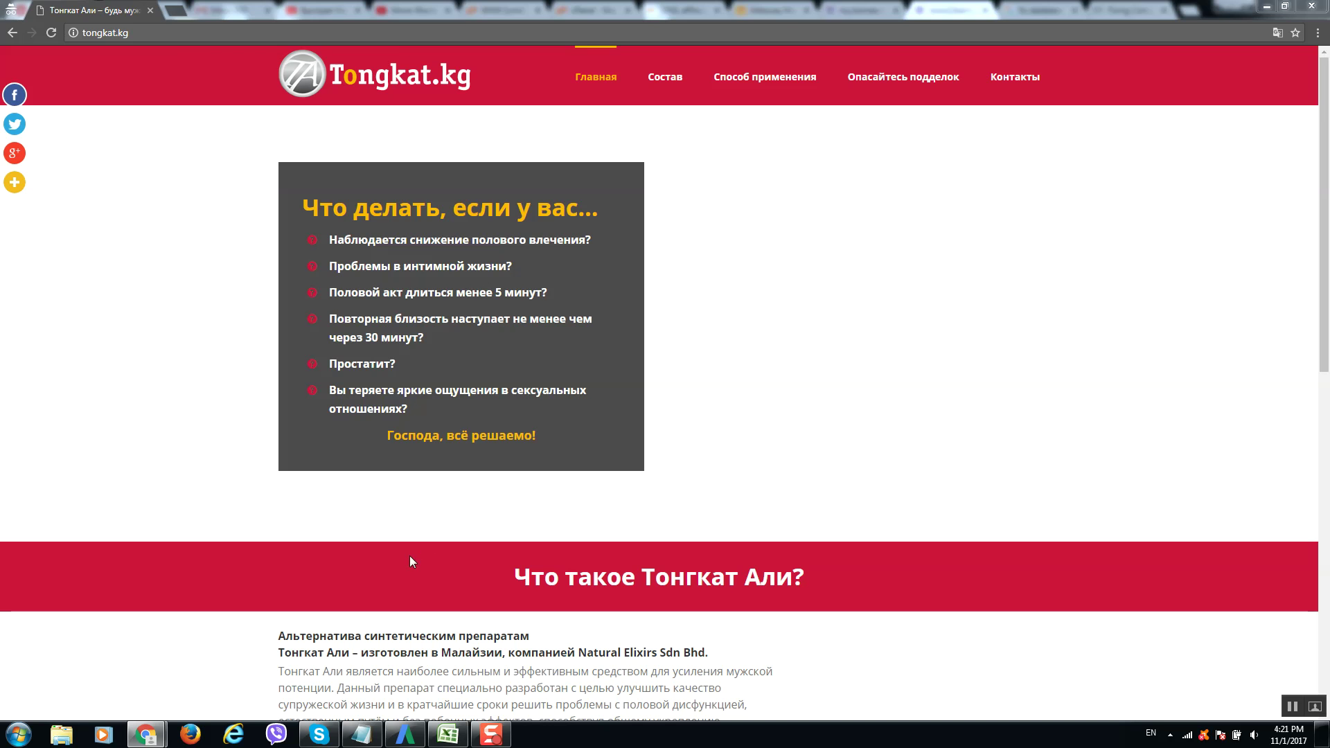
{"action": "type", "text": "/wp-logi"}
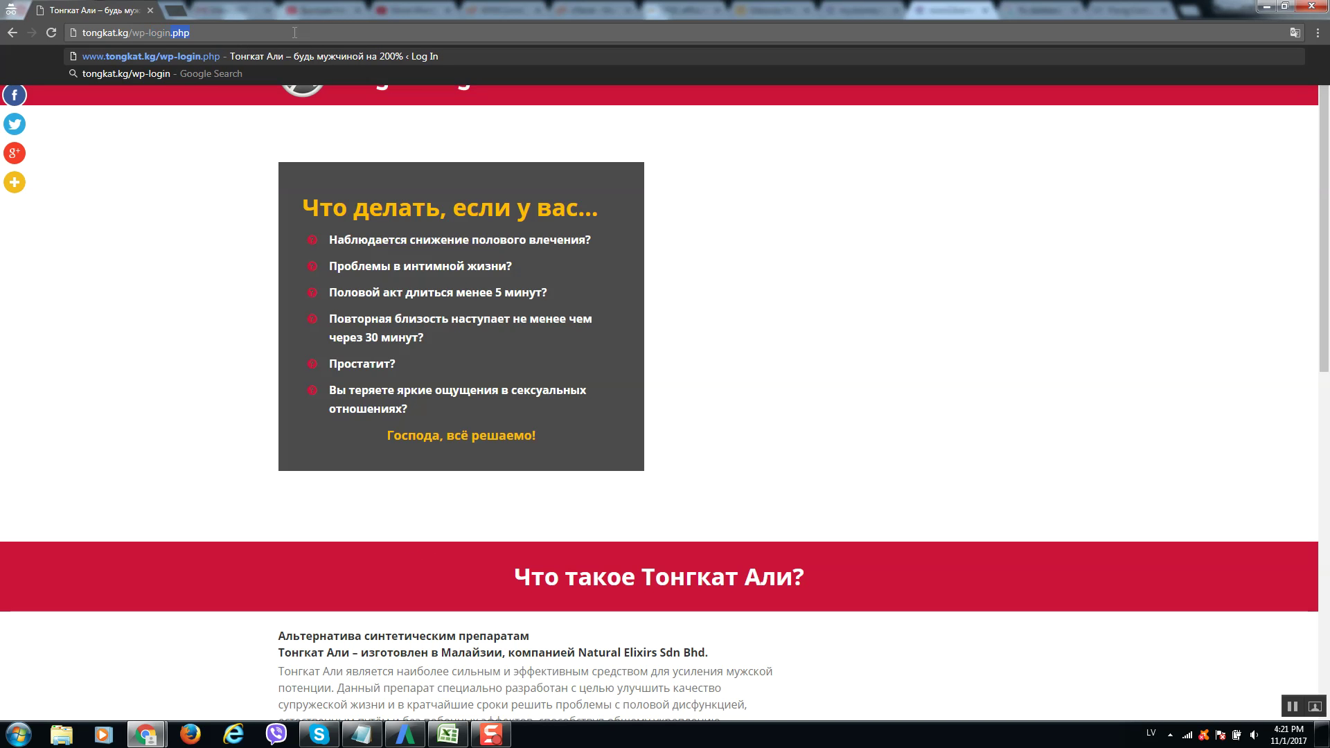
{"action": "type", "text": "n"}
{"action": "key", "text": "Return"}
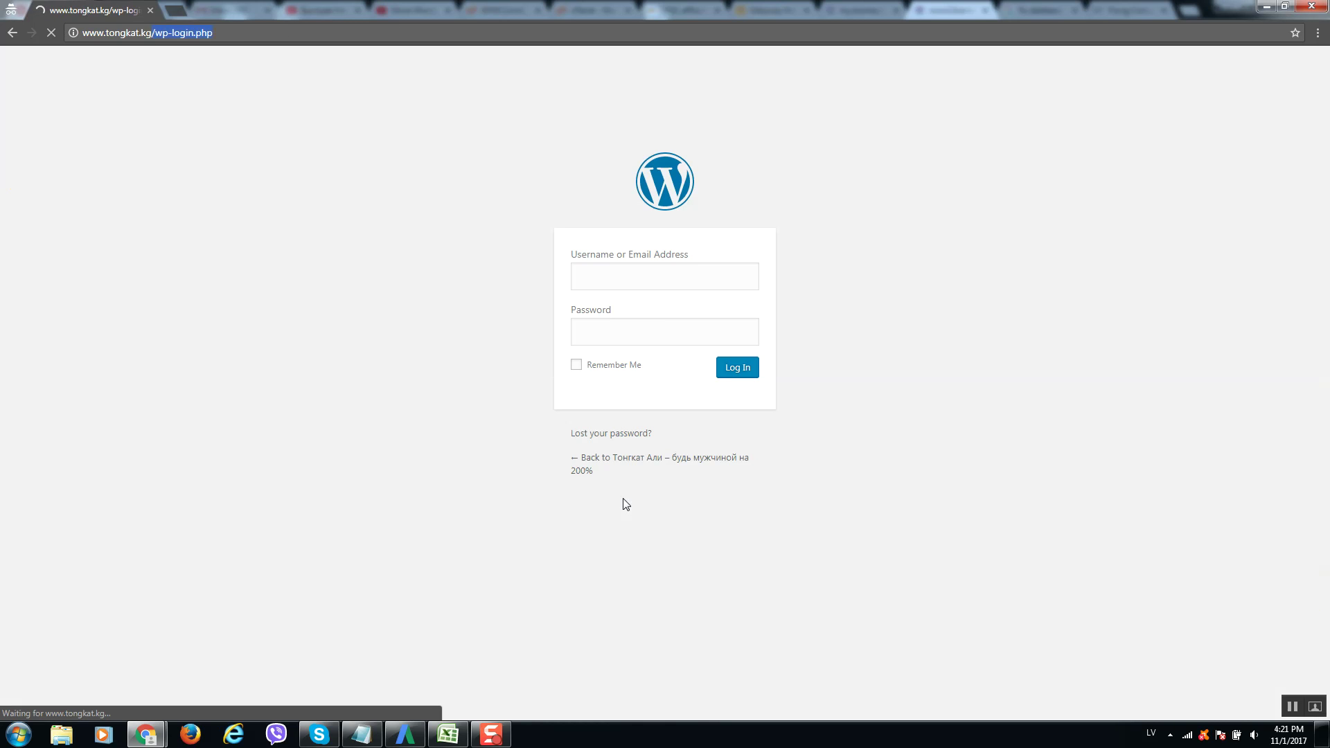
Log in with the administrator username and the account password.
{"action": "left_click", "coordinate": [654, 280]}
{"action": "type", "text": "admin"}
{"action": "key", "text": "Tab"}
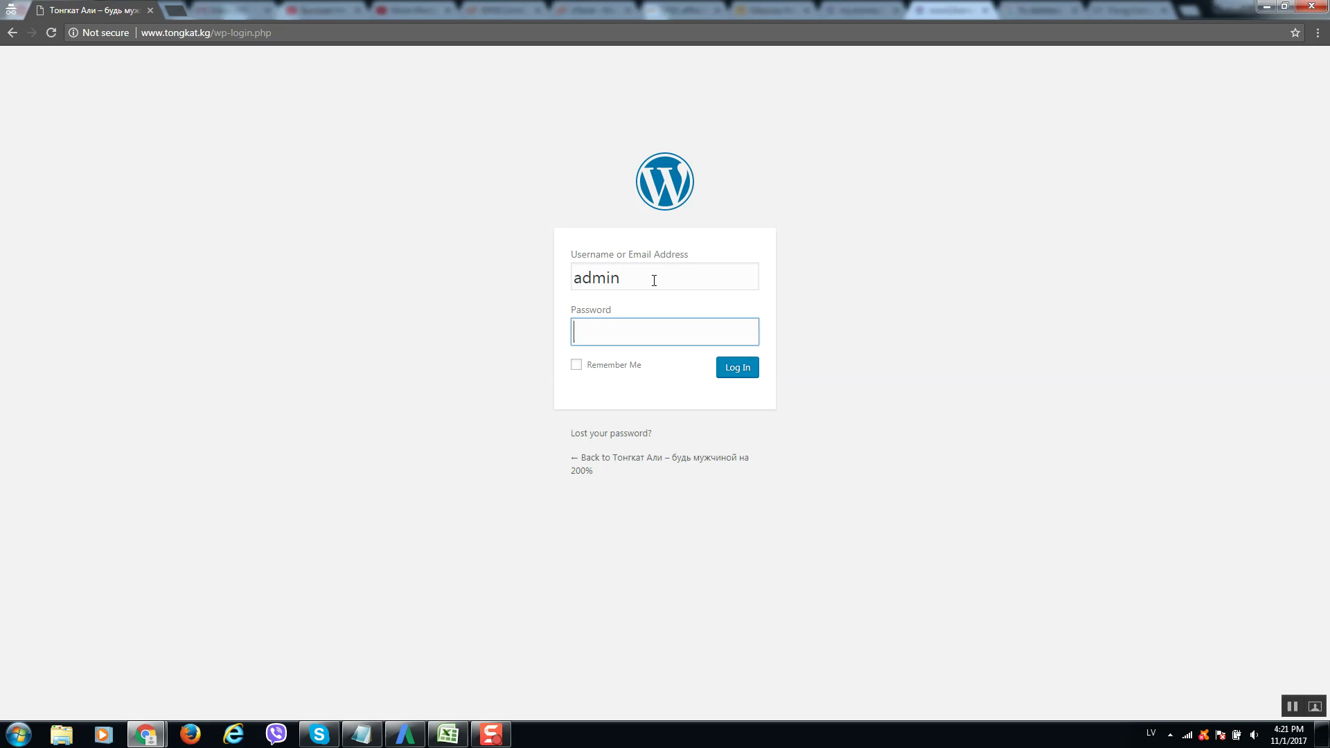
{"action": "type", "text": "************"}
{"action": "key", "text": "Return"}
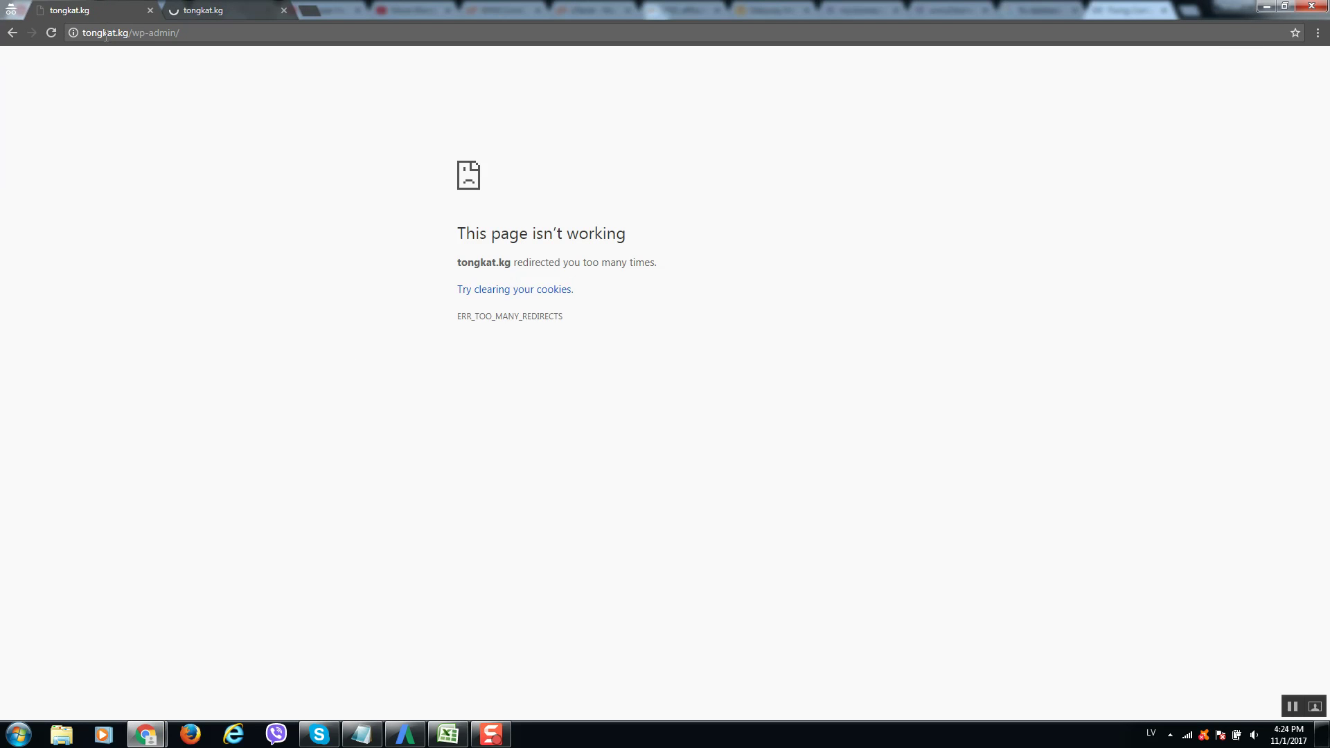
Bring back the WPMU DEV guide on fixing corrupted WordPress databases.
{"action": "left_click", "coordinate": [138, 32]}
{"action": "mouse_move", "coordinate": [159, 736]}
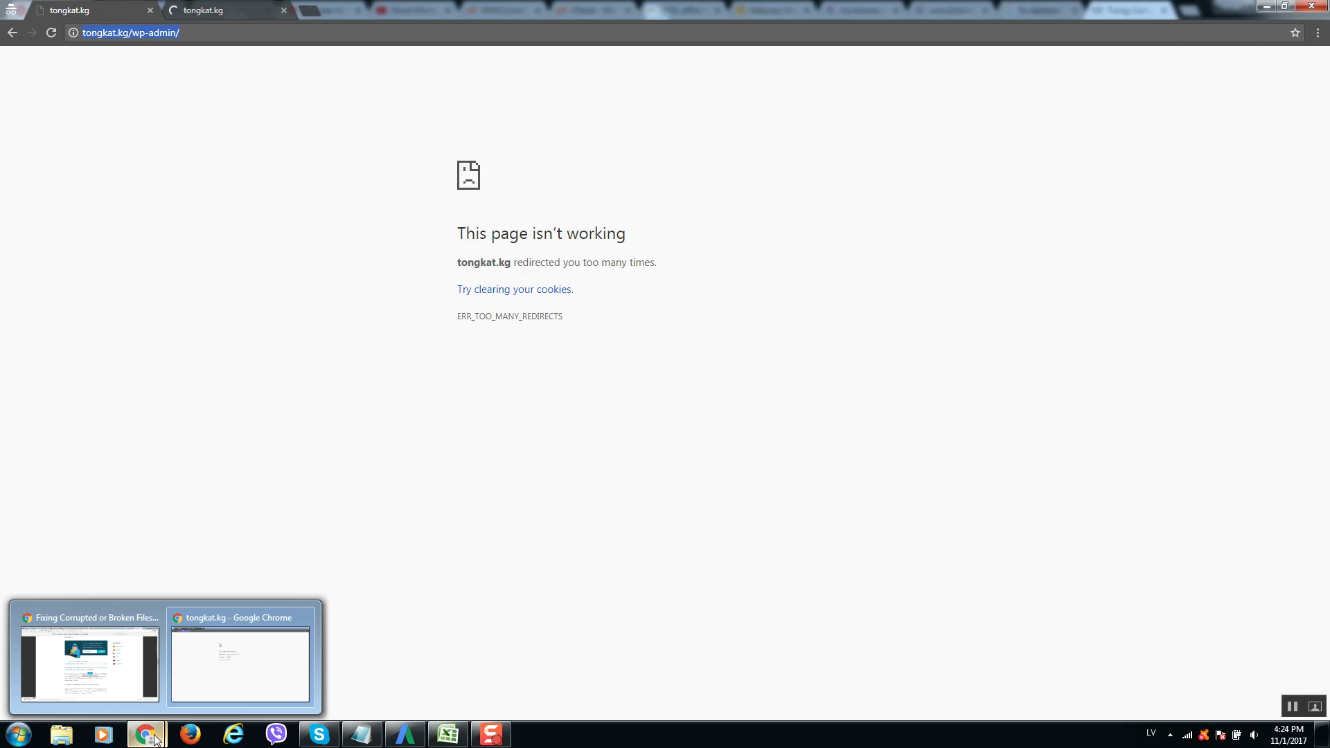
{"action": "left_click", "coordinate": [146, 618]}
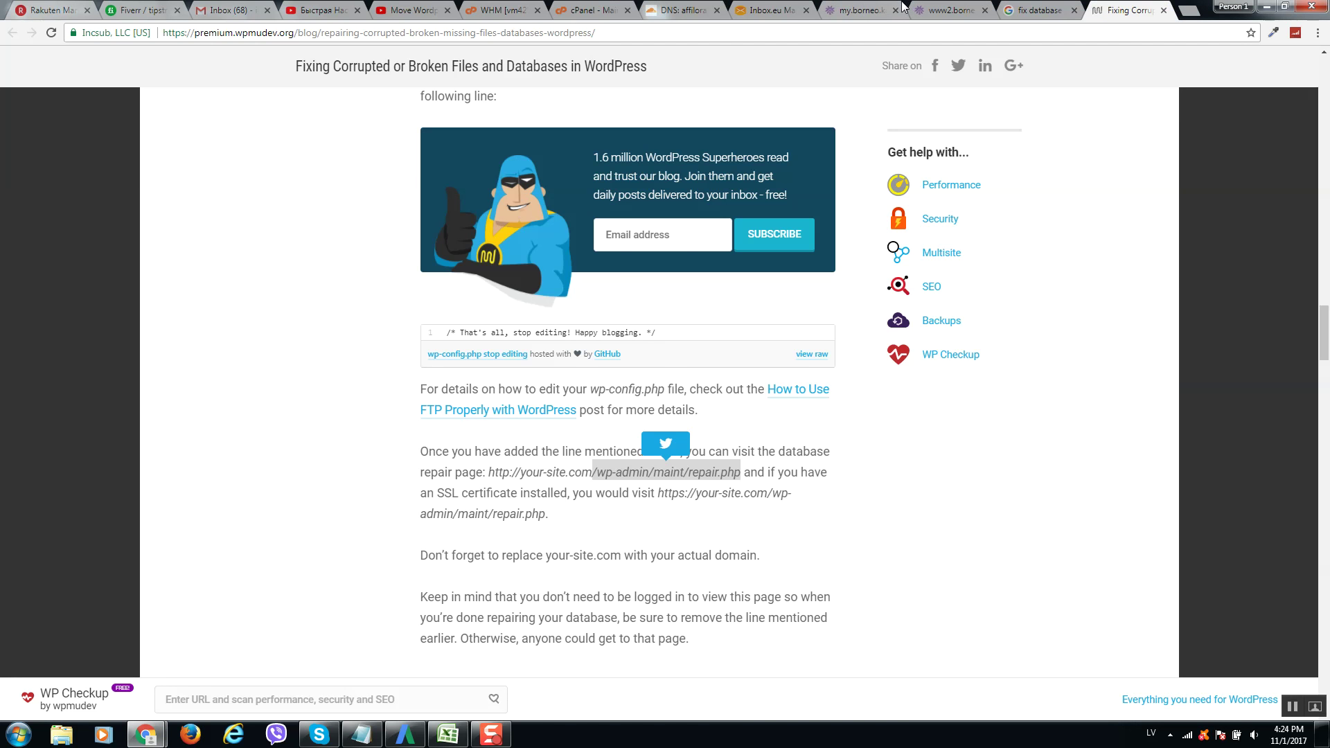
Open wp-login.php in the ISPmanager editor and search it for empty quotes ''.
{"action": "left_click", "coordinate": [948, 10]}
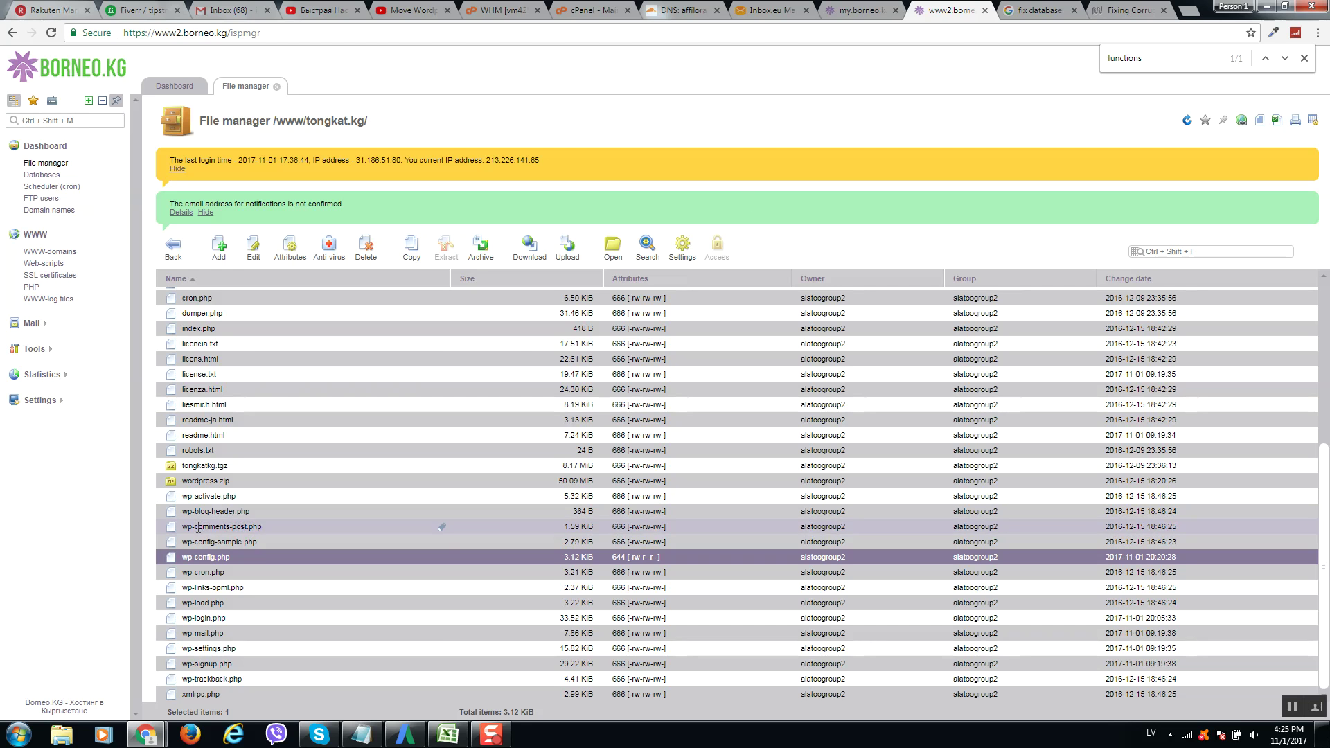
{"action": "left_click", "coordinate": [272, 618]}
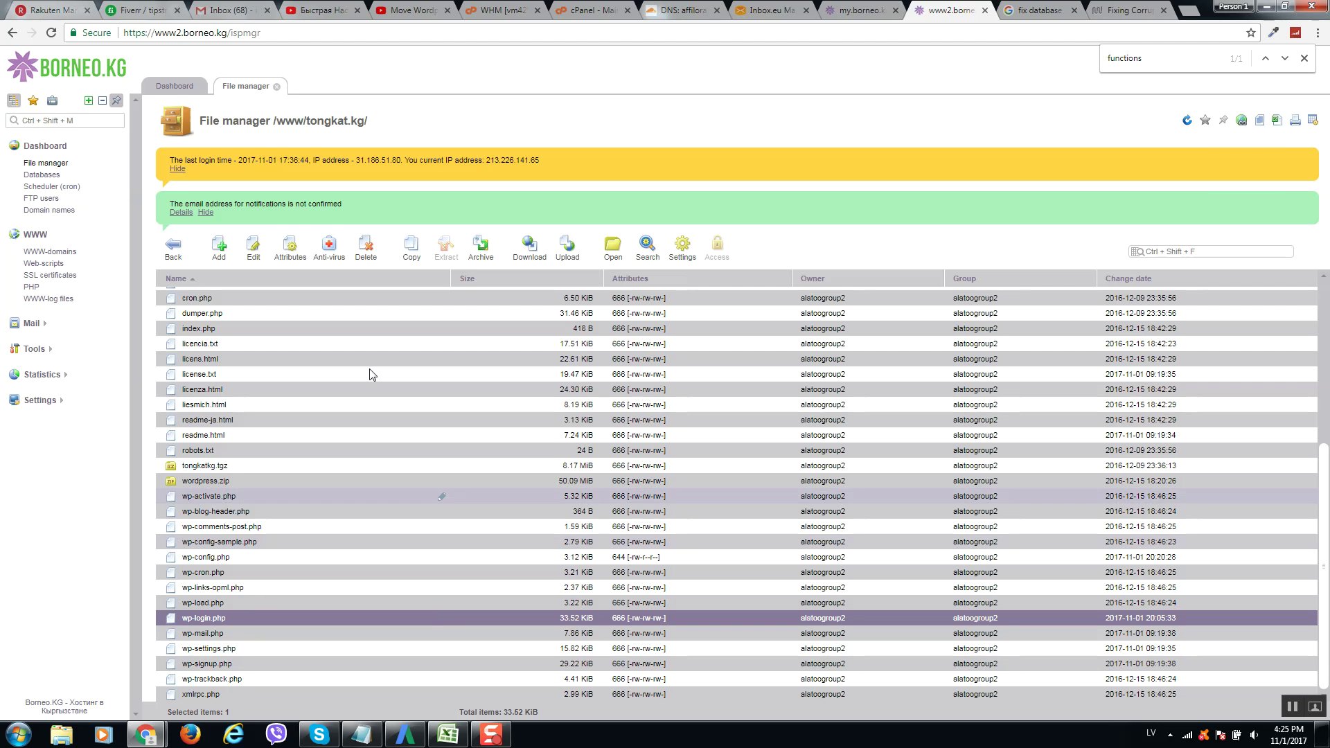
{"action": "left_click", "coordinate": [257, 253]}
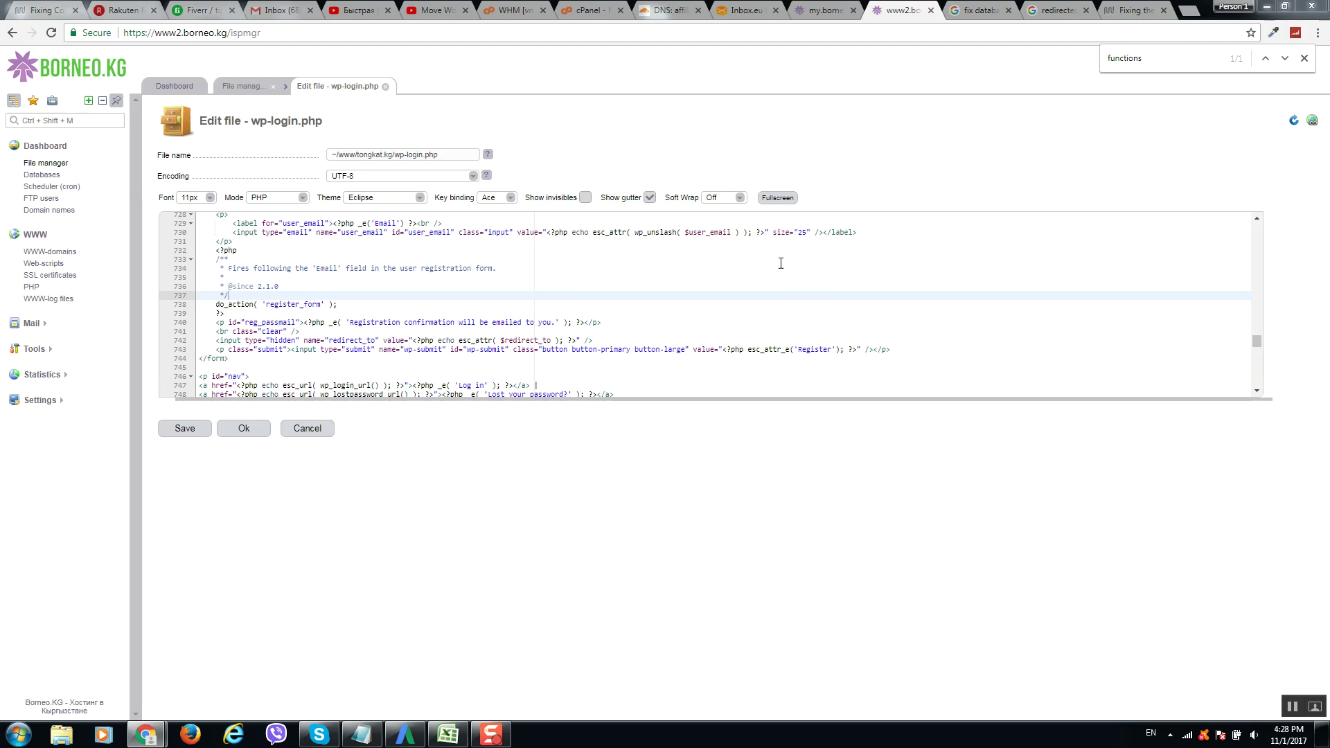
{"action": "left_click", "coordinate": [816, 285]}
{"action": "key", "text": "alt+shift"}
{"action": "key", "text": "ctrl+f"}
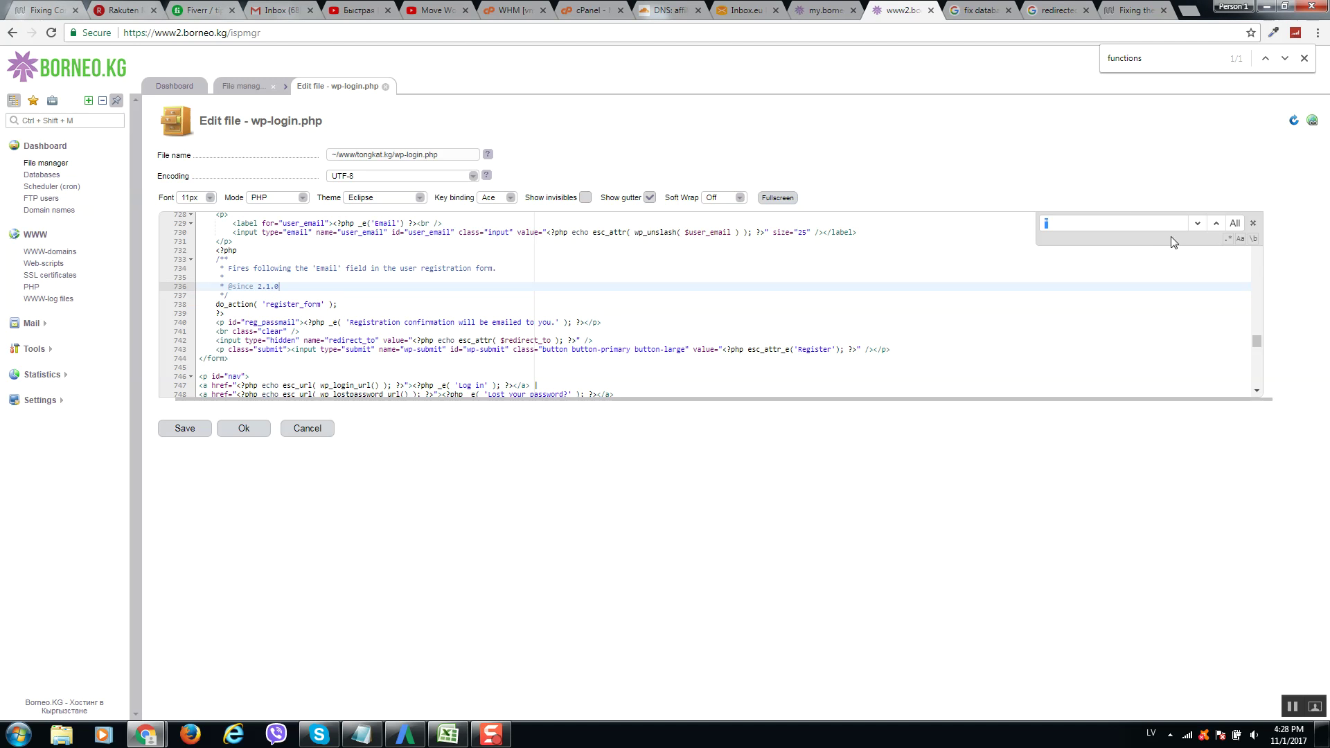
{"action": "type", "text": "''"}
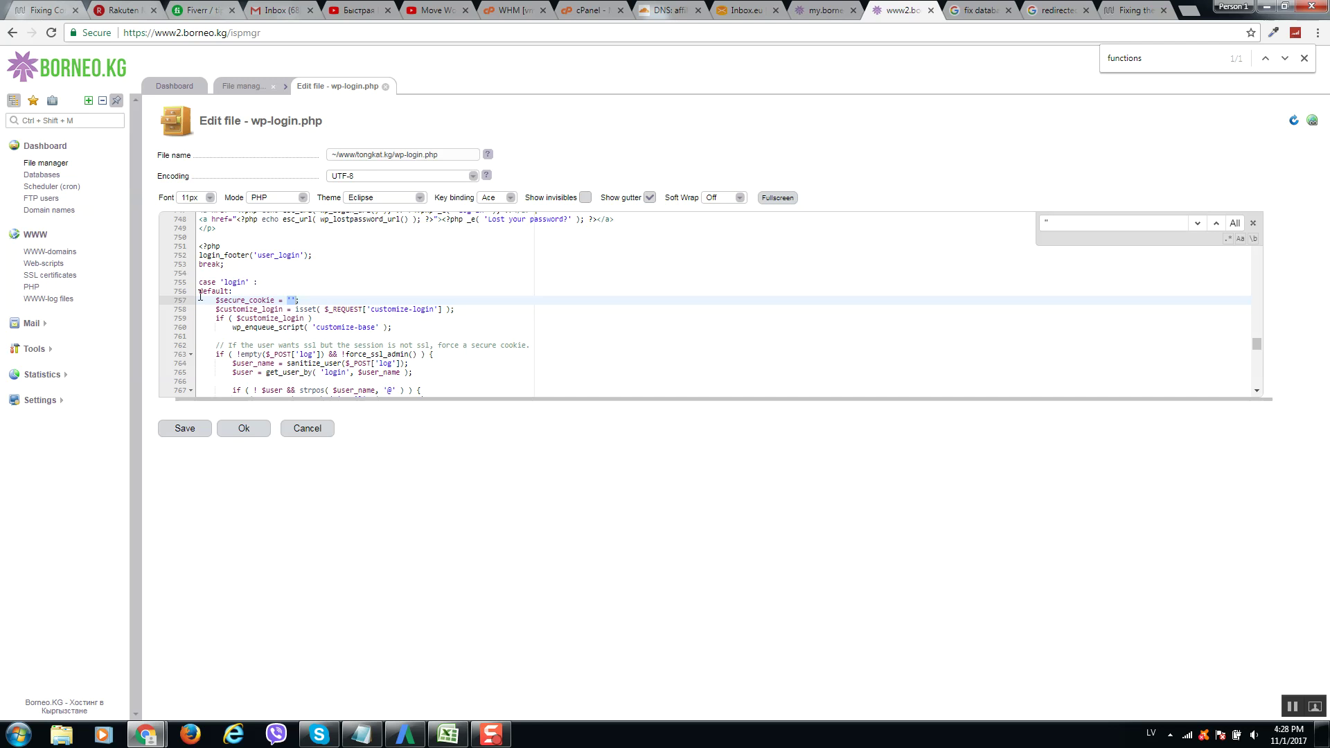
Set $secure_cookie to 'FALSE' on line 757 and save the file.
{"action": "left_click_drag", "start_coordinate": [217, 302], "coordinate": [312, 299]}
{"action": "left_click", "coordinate": [291, 300]}
{"action": "type", "text": "FALSE"}
{"action": "left_click", "coordinate": [352, 284]}
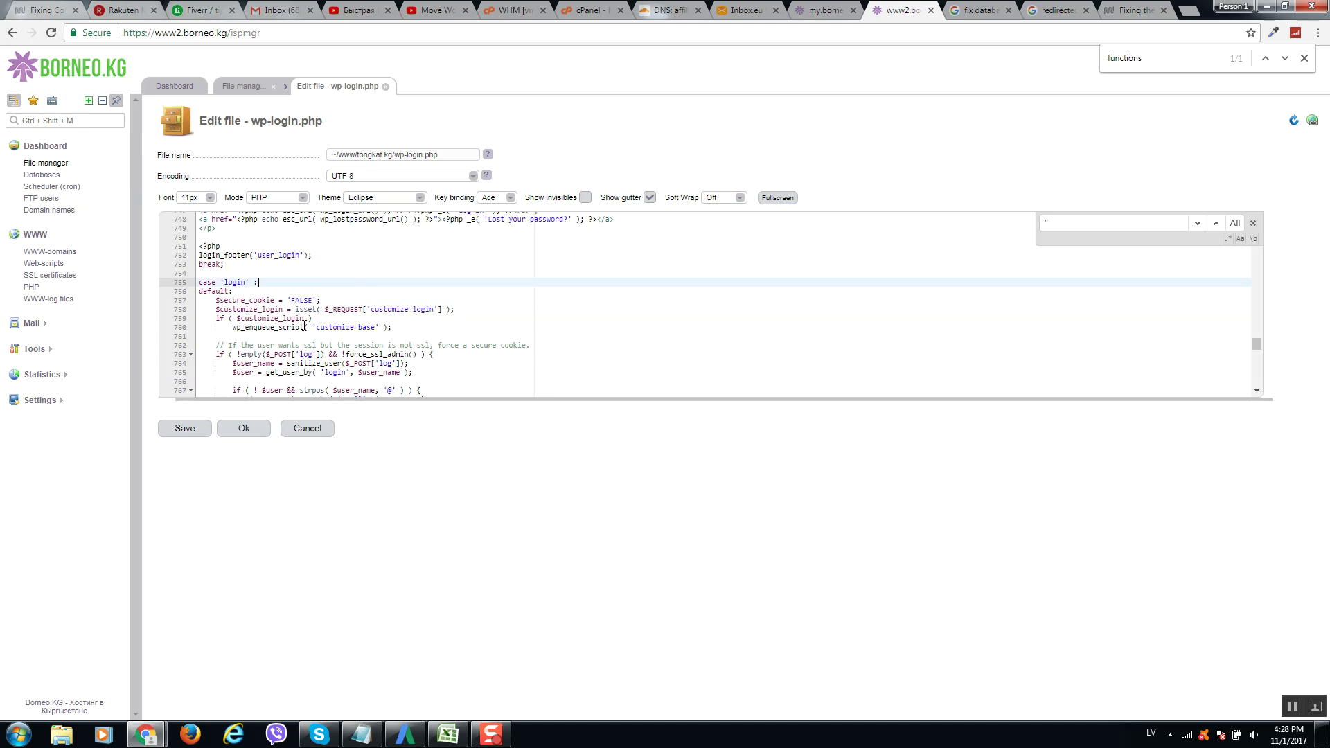
{"action": "left_click", "coordinate": [245, 430]}
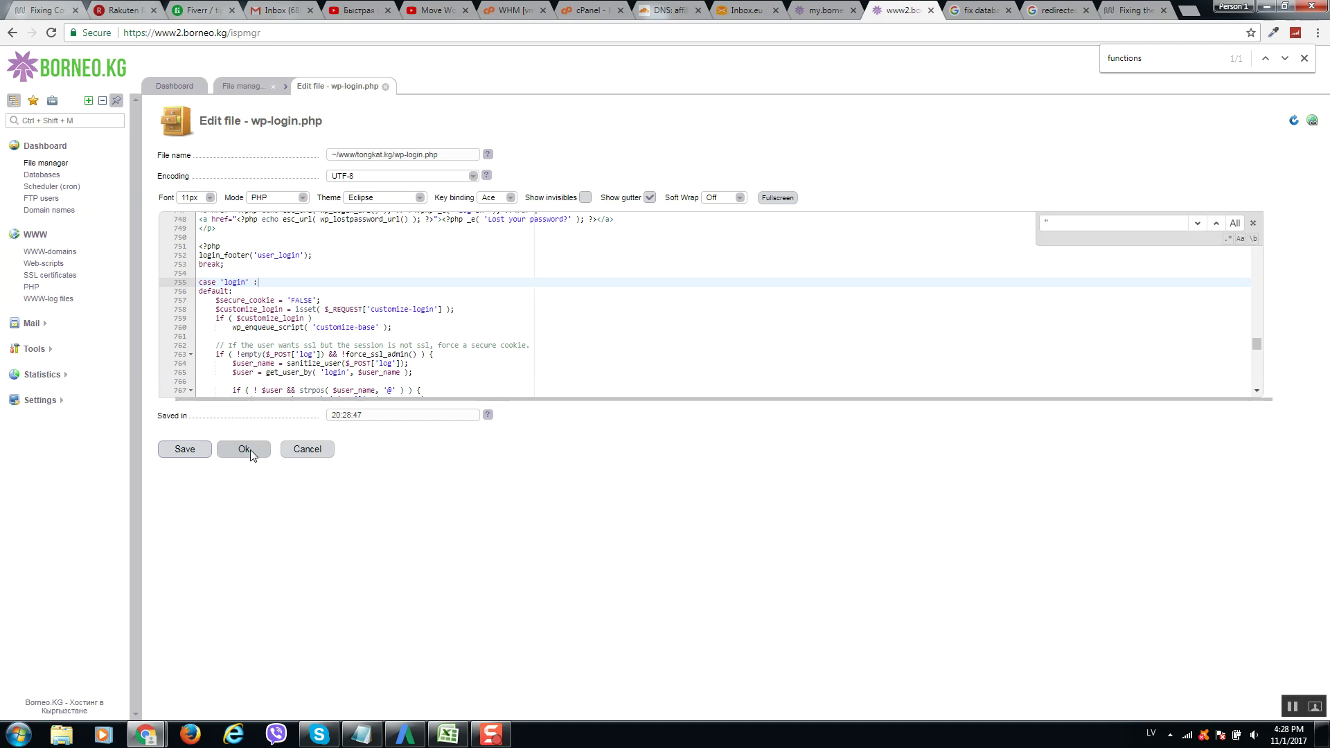
{"action": "left_click", "coordinate": [246, 448]}
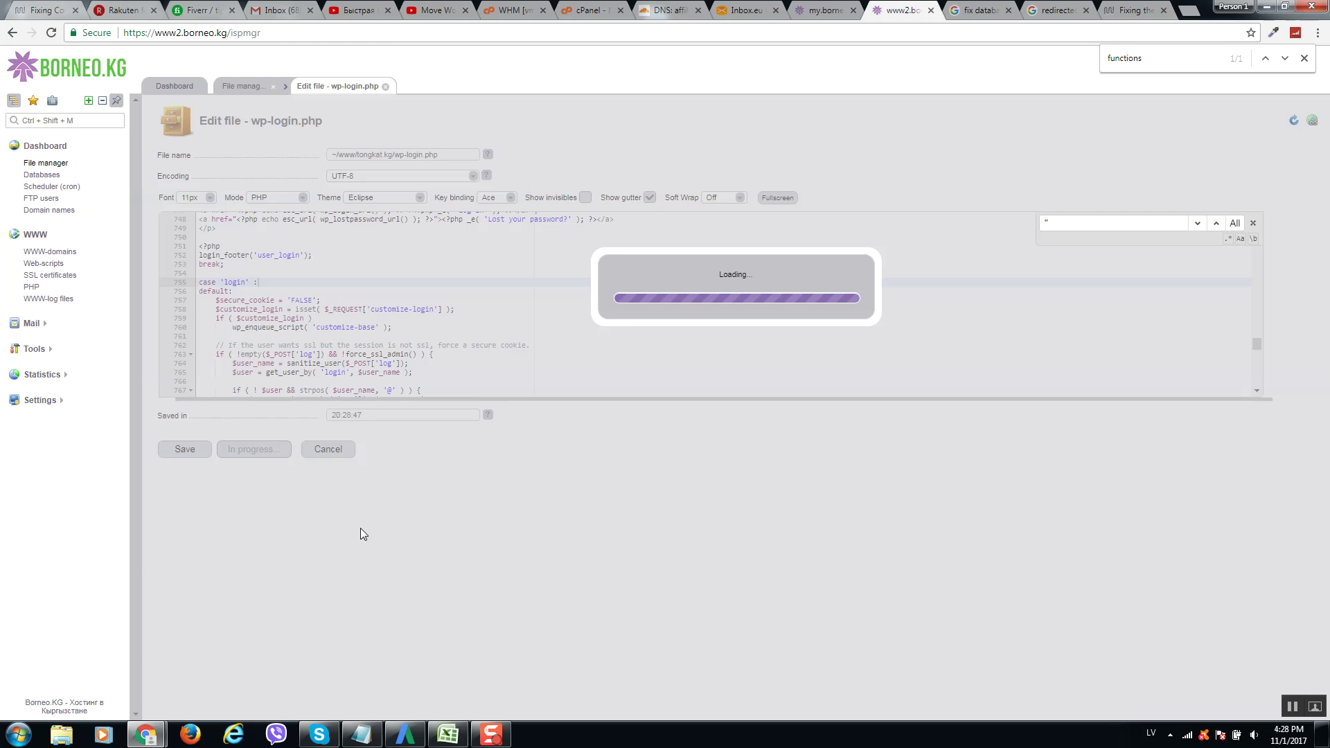
Close the redirect-error window and load tongkat.kg/wp-login.php in a new incognito window.
{"action": "mouse_move", "coordinate": [146, 732]}
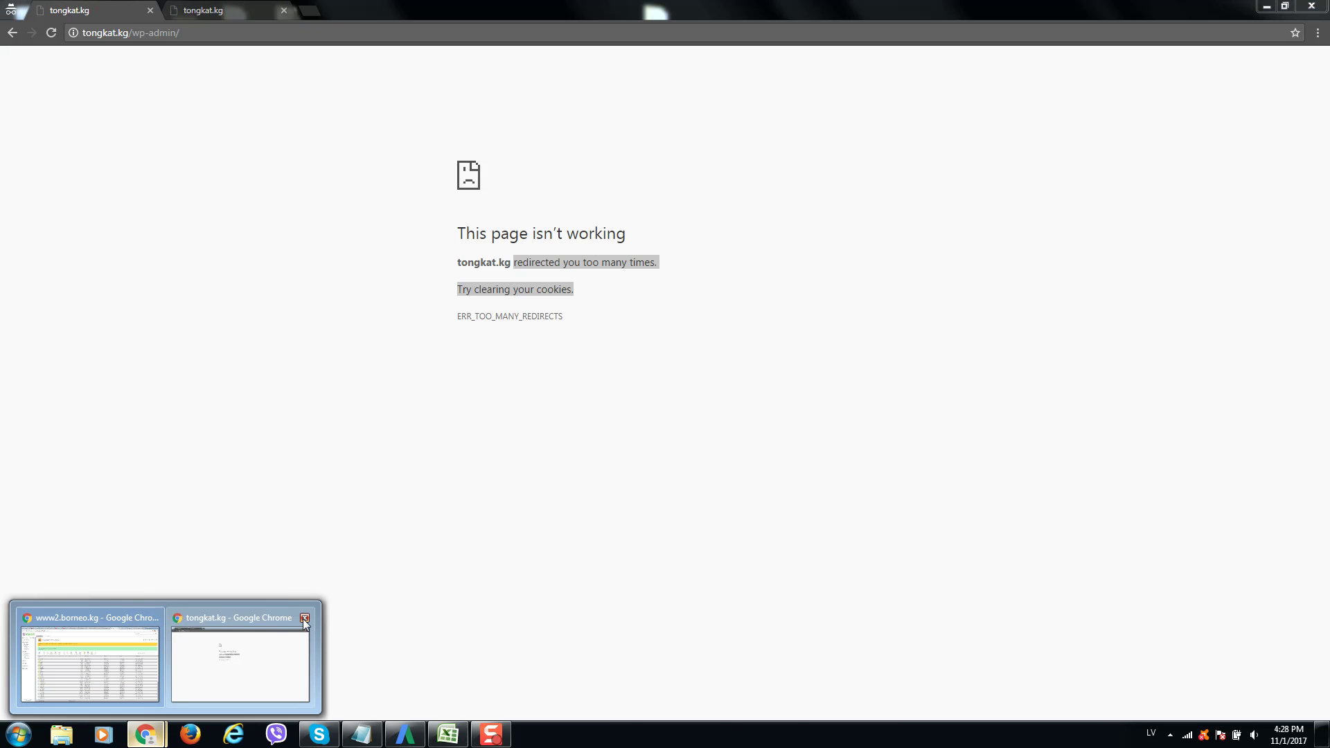
{"action": "left_click", "coordinate": [303, 617]}
{"action": "left_click", "coordinate": [1318, 33]}
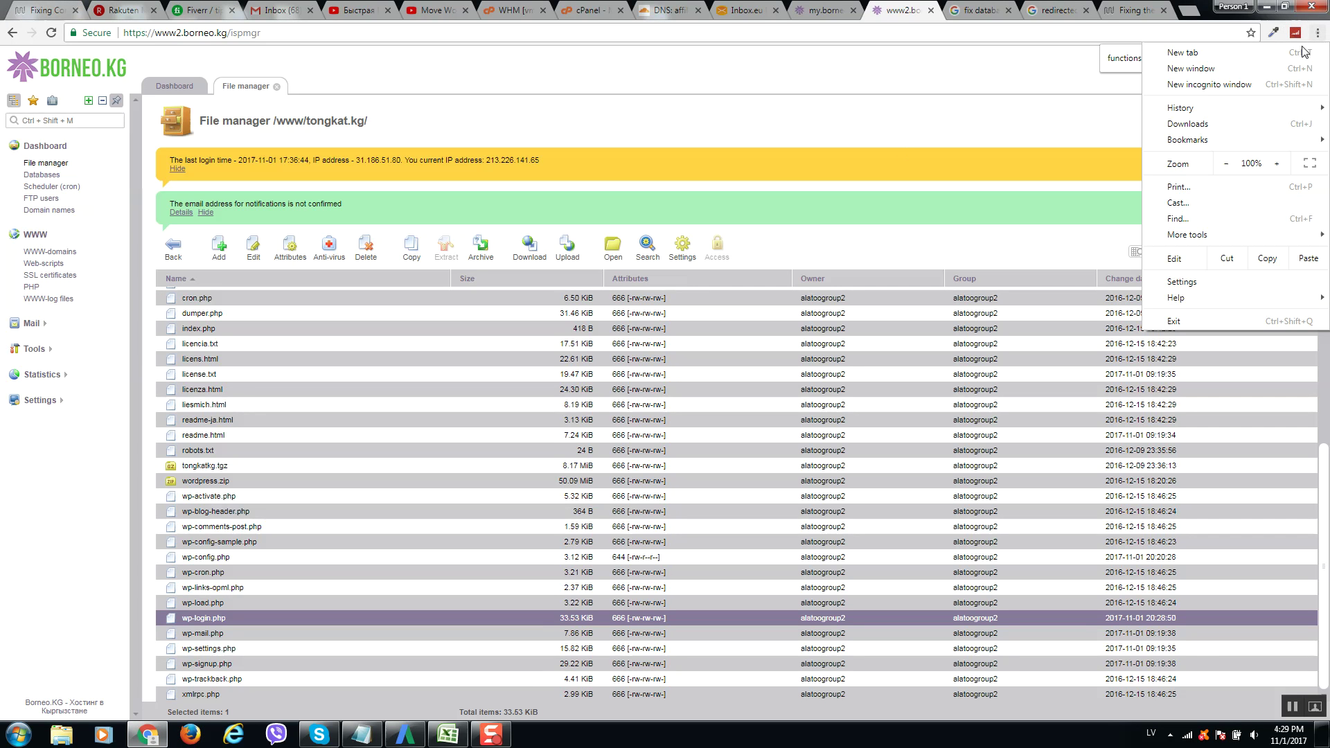
{"action": "left_click", "coordinate": [1243, 86]}
{"action": "type", "text": "tongkat.kg/wp-login.php"}
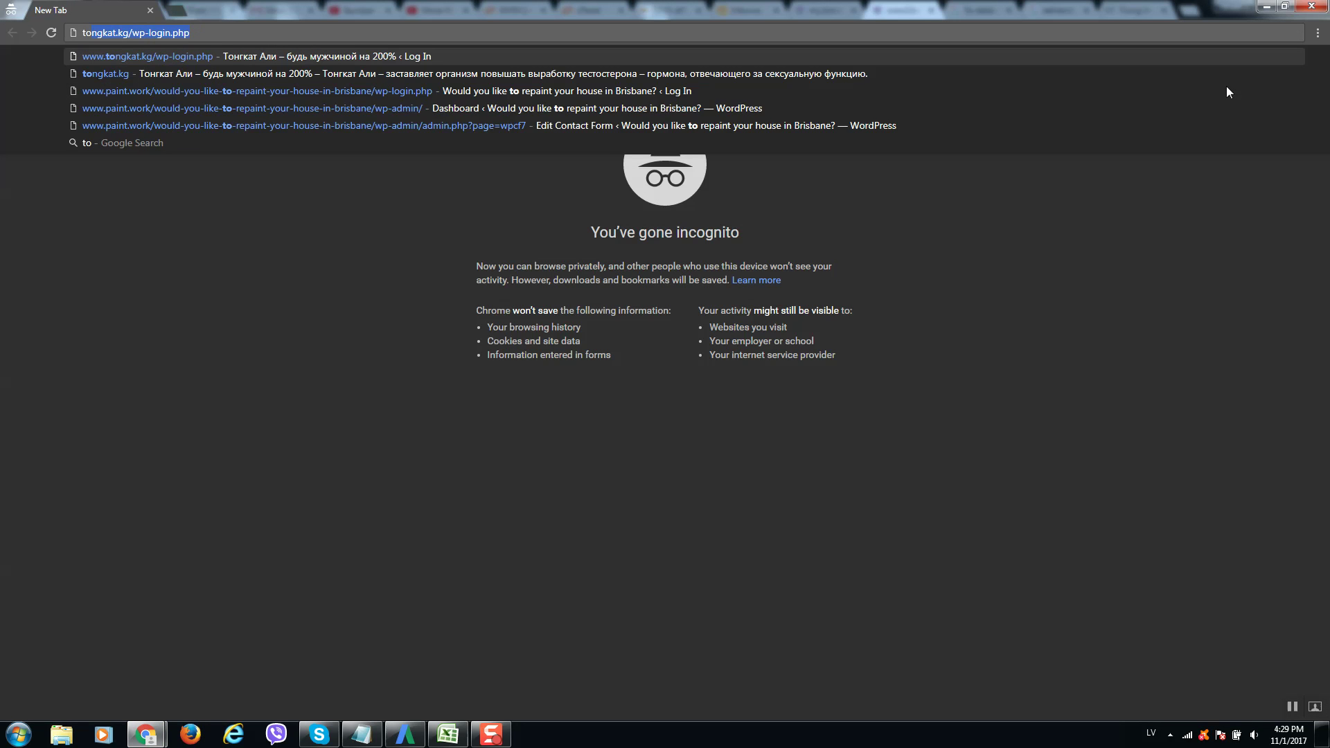
{"action": "key", "text": "Return"}
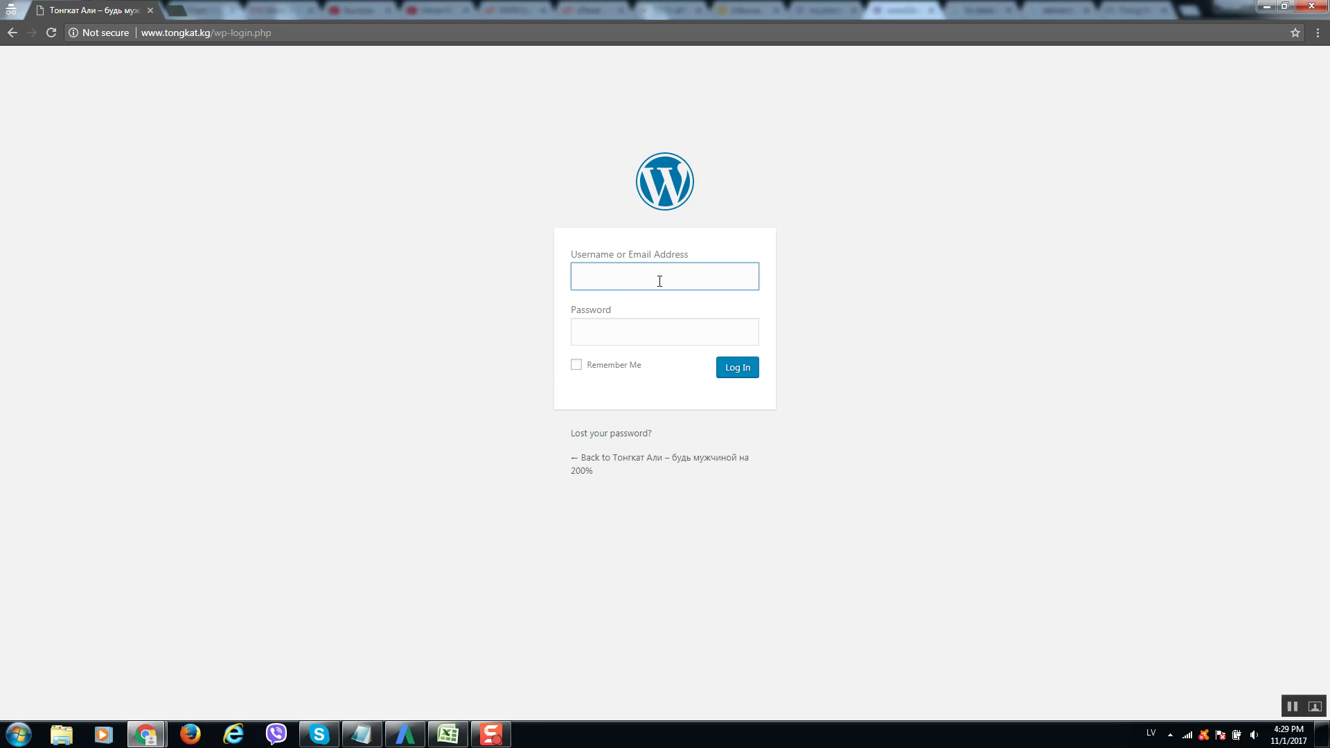
Enter the administrator username and account password and submit the login.
{"action": "type", "text": "admin"}
{"action": "key", "text": "Tab"}
{"action": "type", "text": "****"}
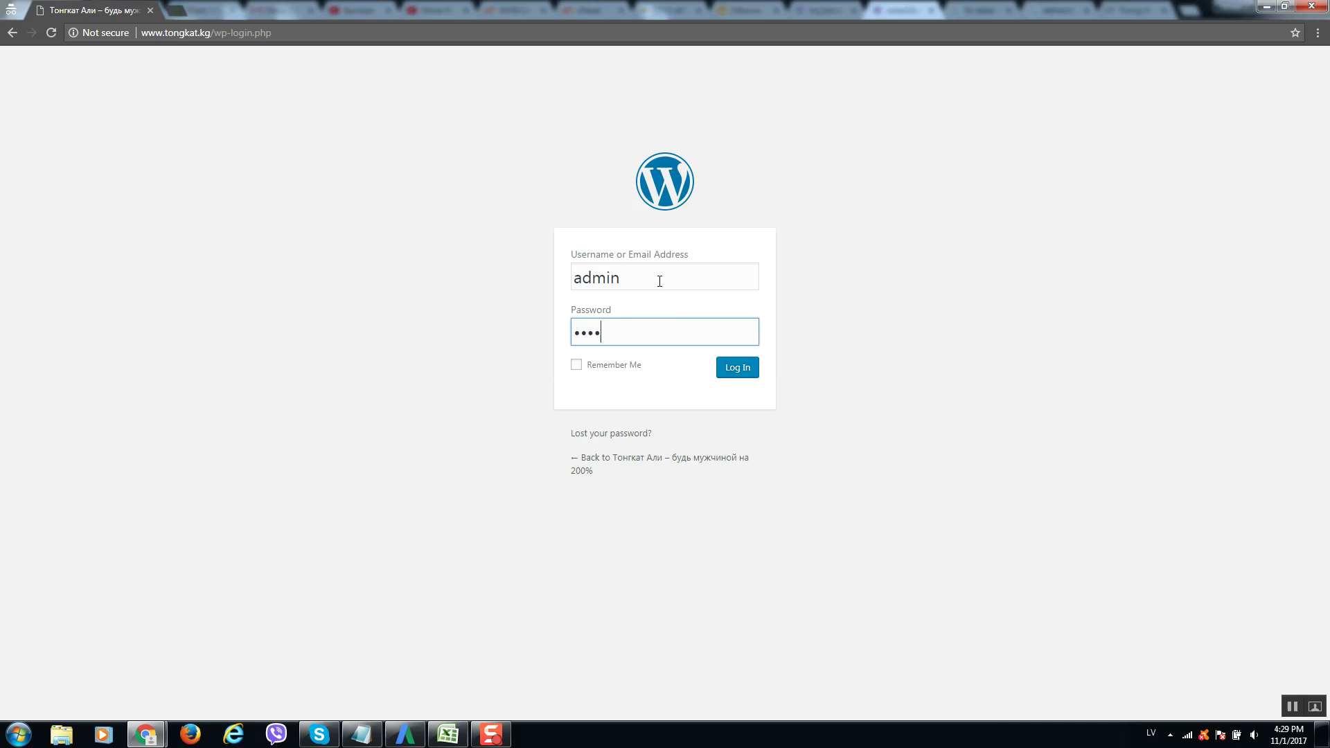
{"action": "type", "text": "********"}
{"action": "key", "text": "Return"}
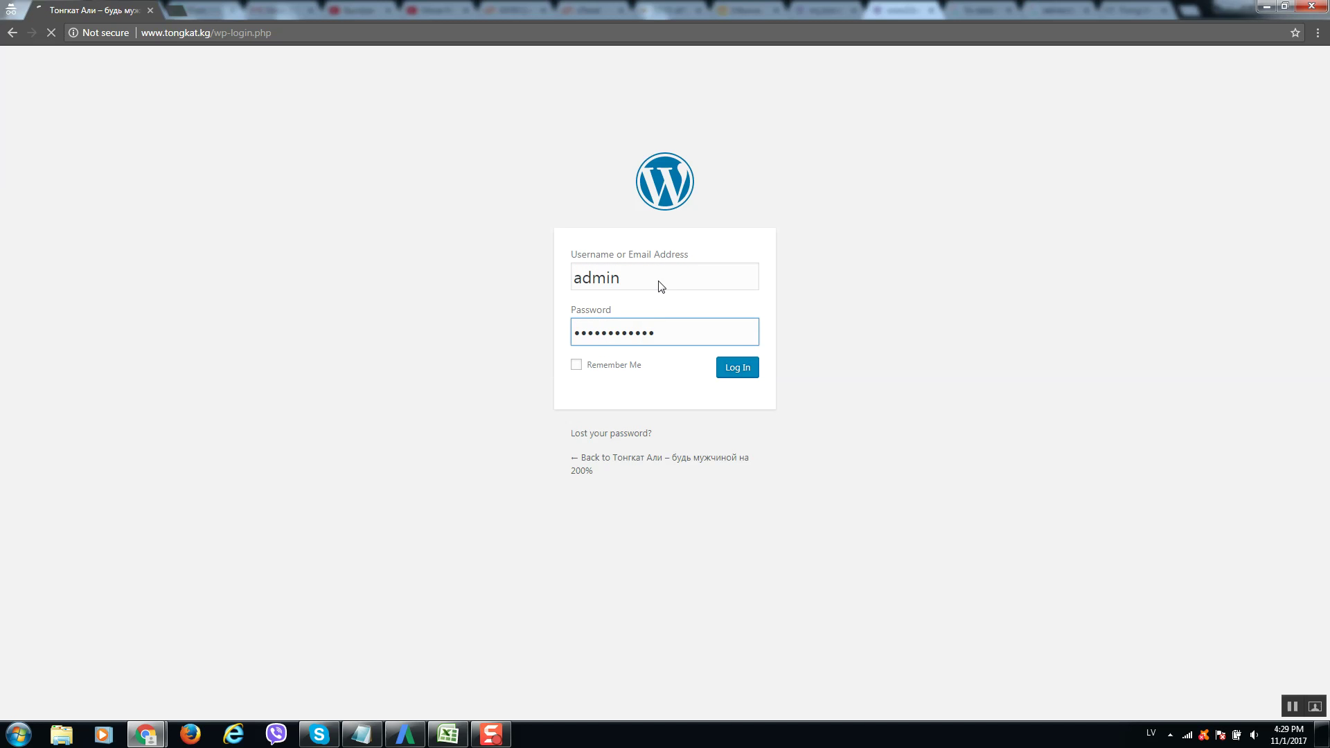
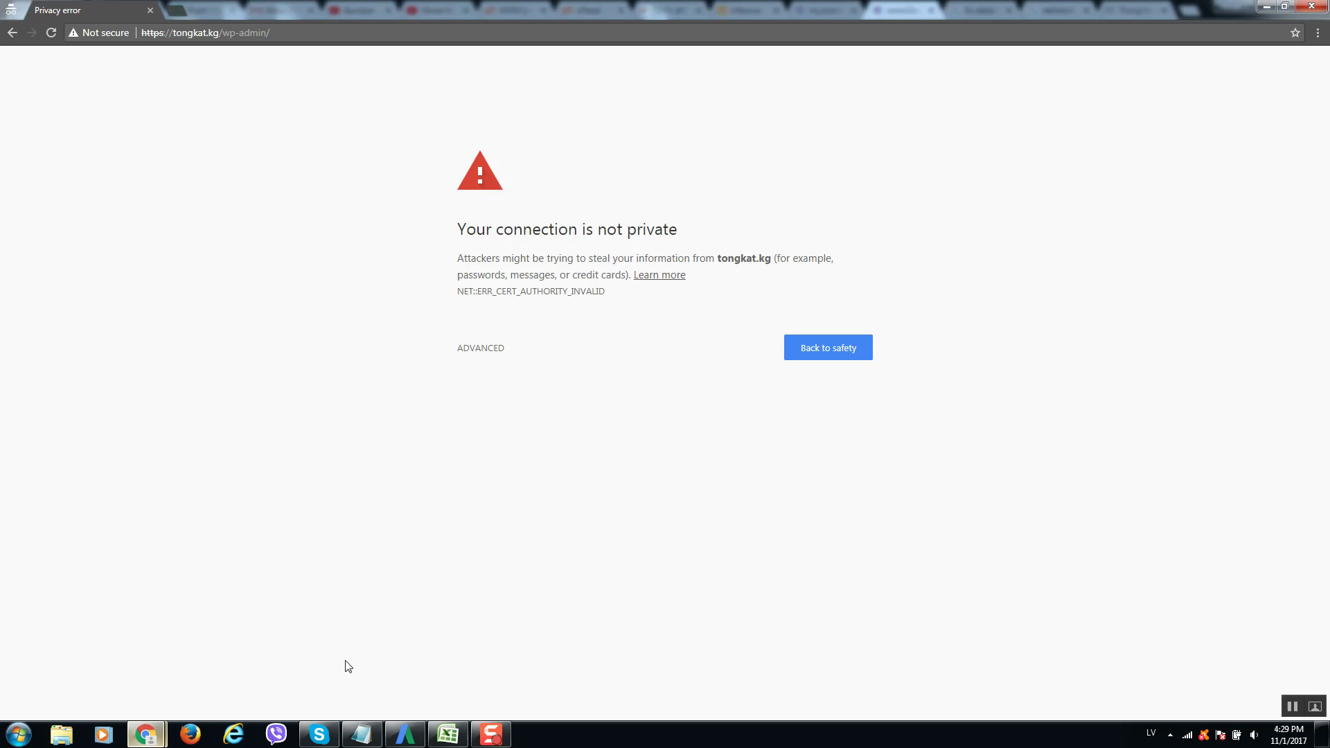
Open wp-login.php in the ISPmanager editor and search it for 'FALSE'.
{"action": "mouse_move", "coordinate": [155, 732]}
{"action": "left_click", "coordinate": [97, 654]}
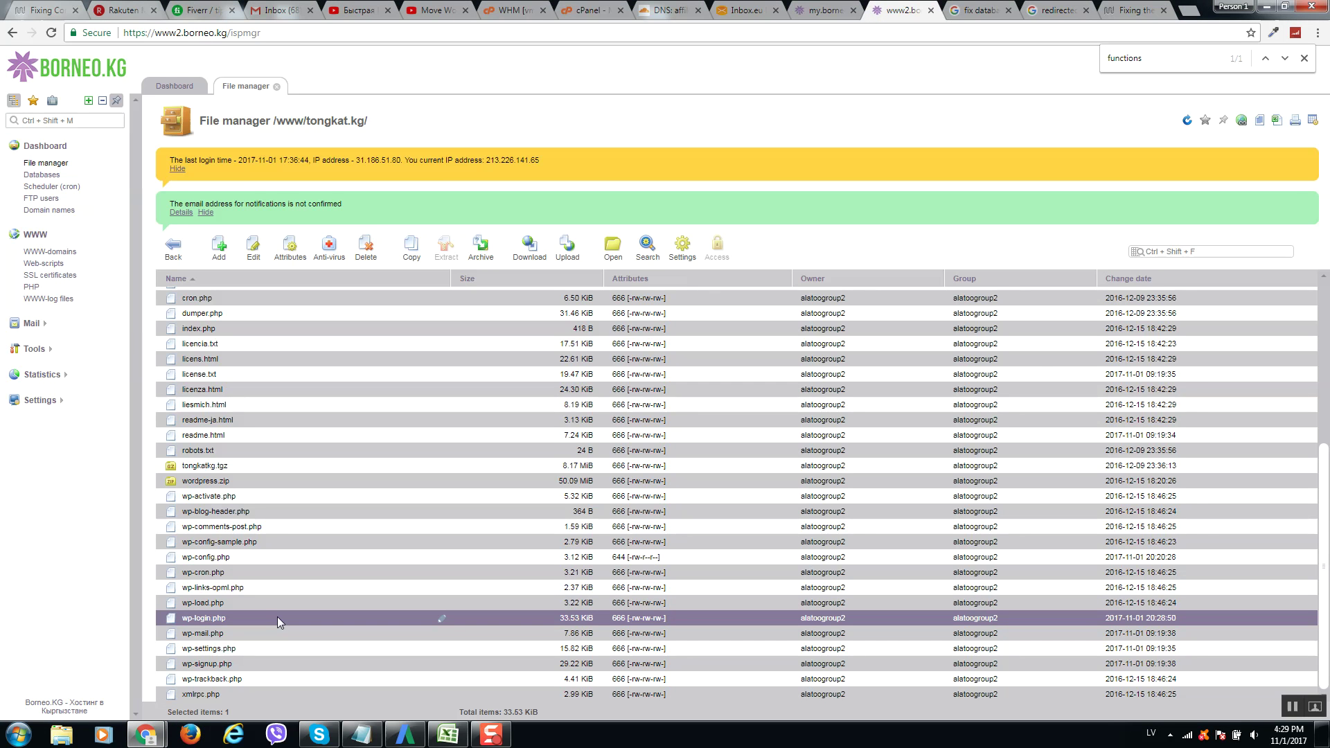
{"action": "left_click", "coordinate": [253, 247]}
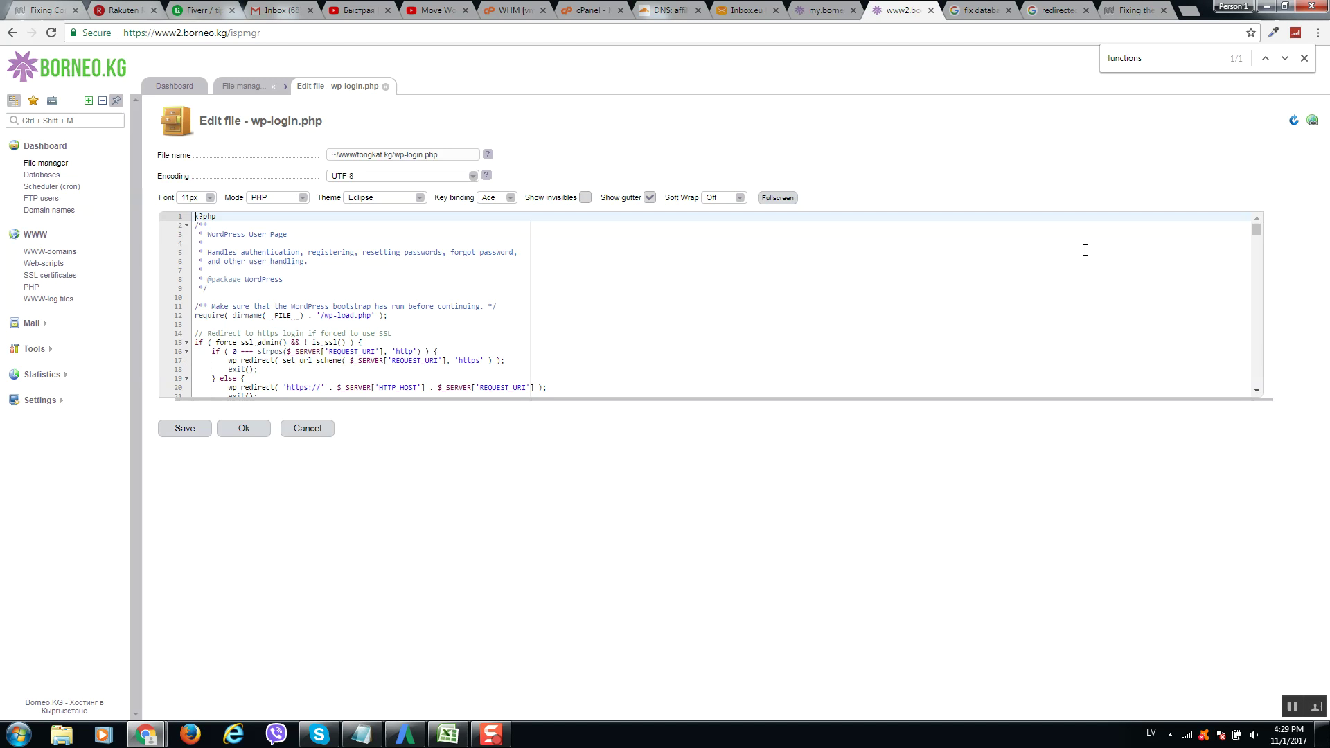
{"action": "left_click", "coordinate": [1127, 270]}
{"action": "key", "text": "ctrl+f"}
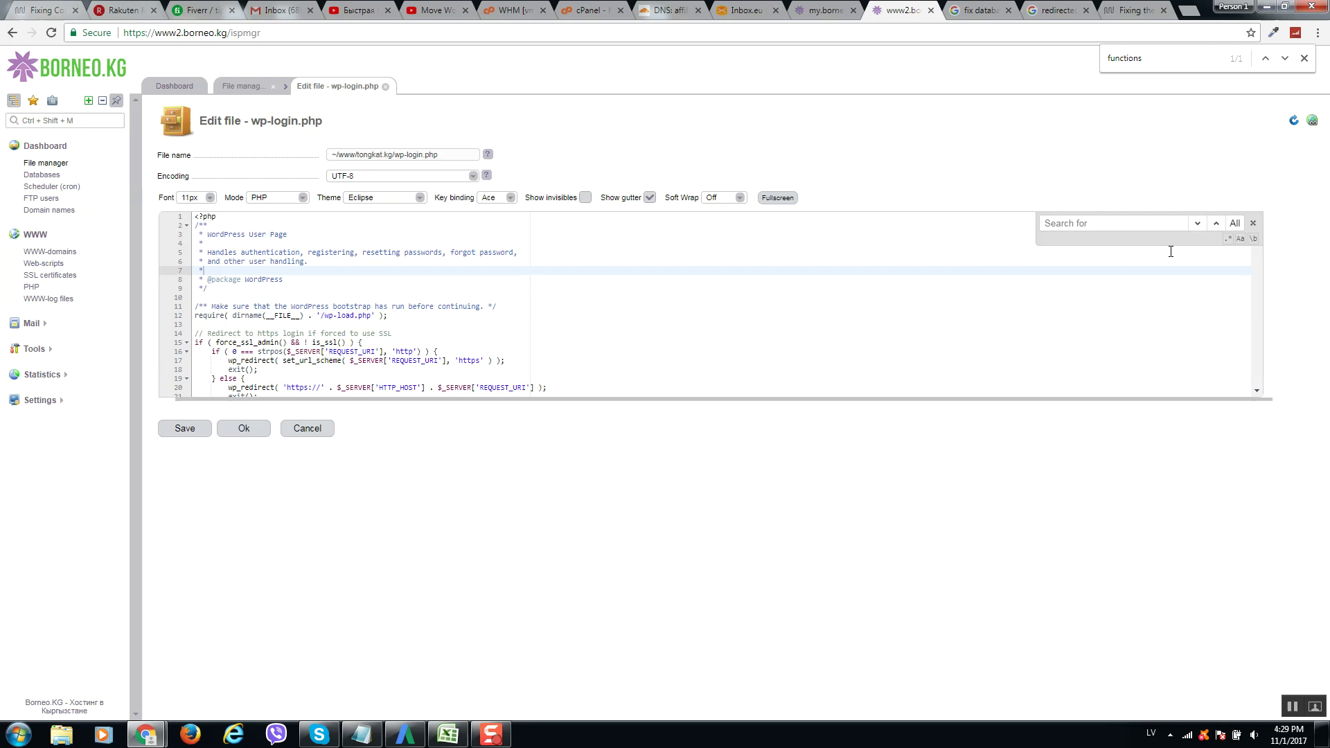
{"action": "type", "text": "''"}
{"action": "key", "text": "BackSpace"}
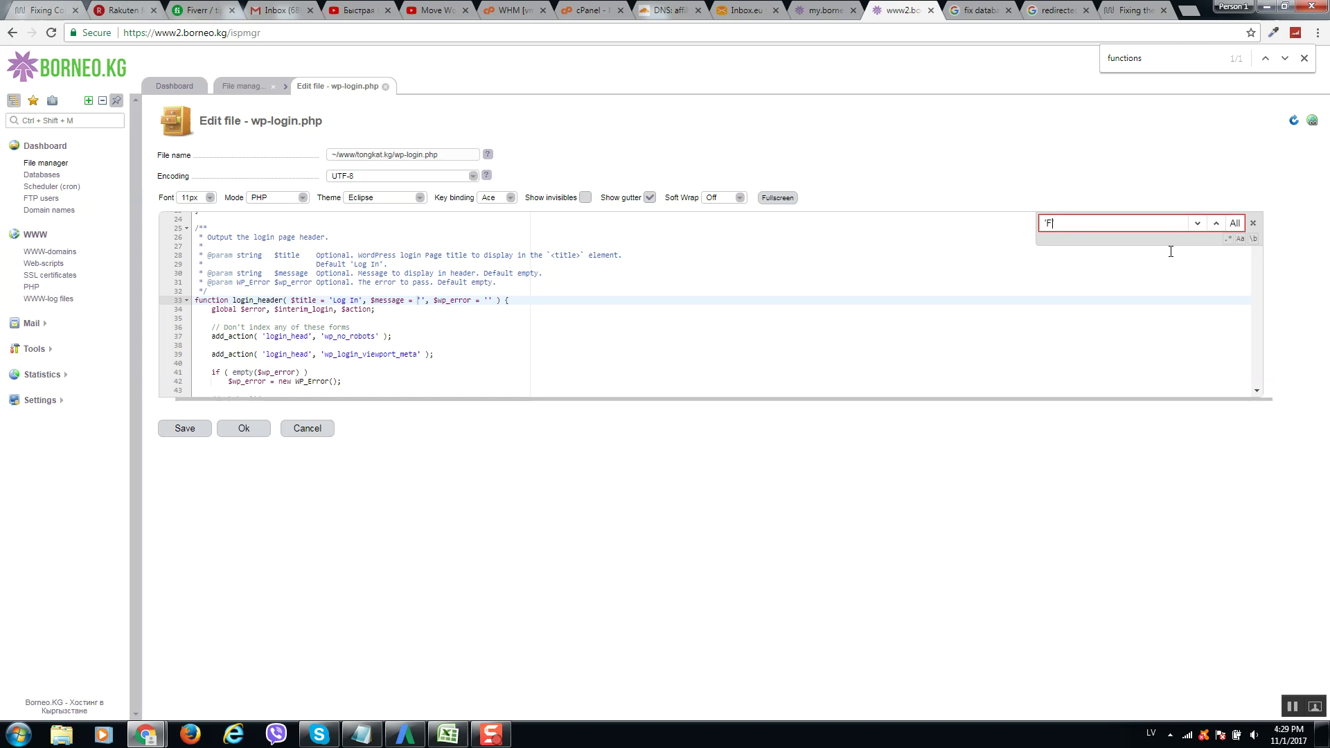
{"action": "type", "text": "FALSE"}
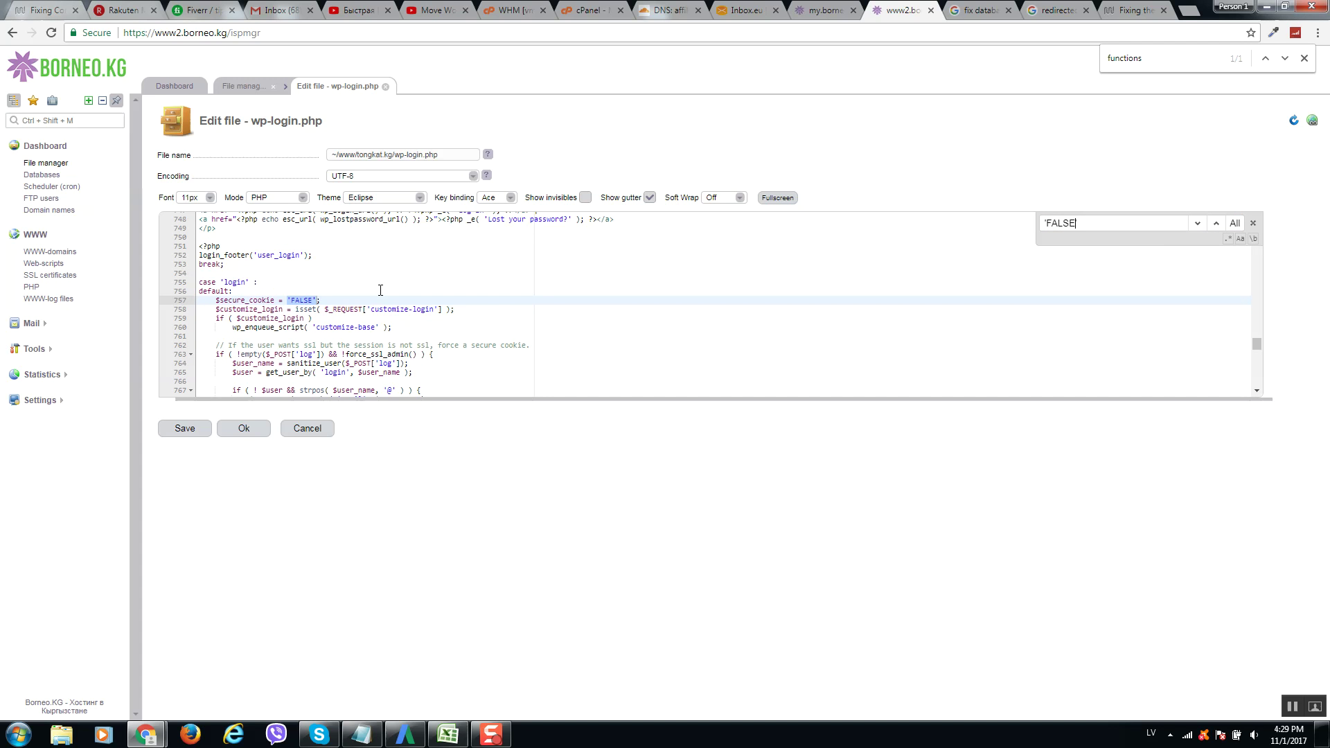
Replace FALSE on line 757 so $secure_cookie is '', then save and close wp-login.php.
{"action": "double_click", "coordinate": [302, 302]}
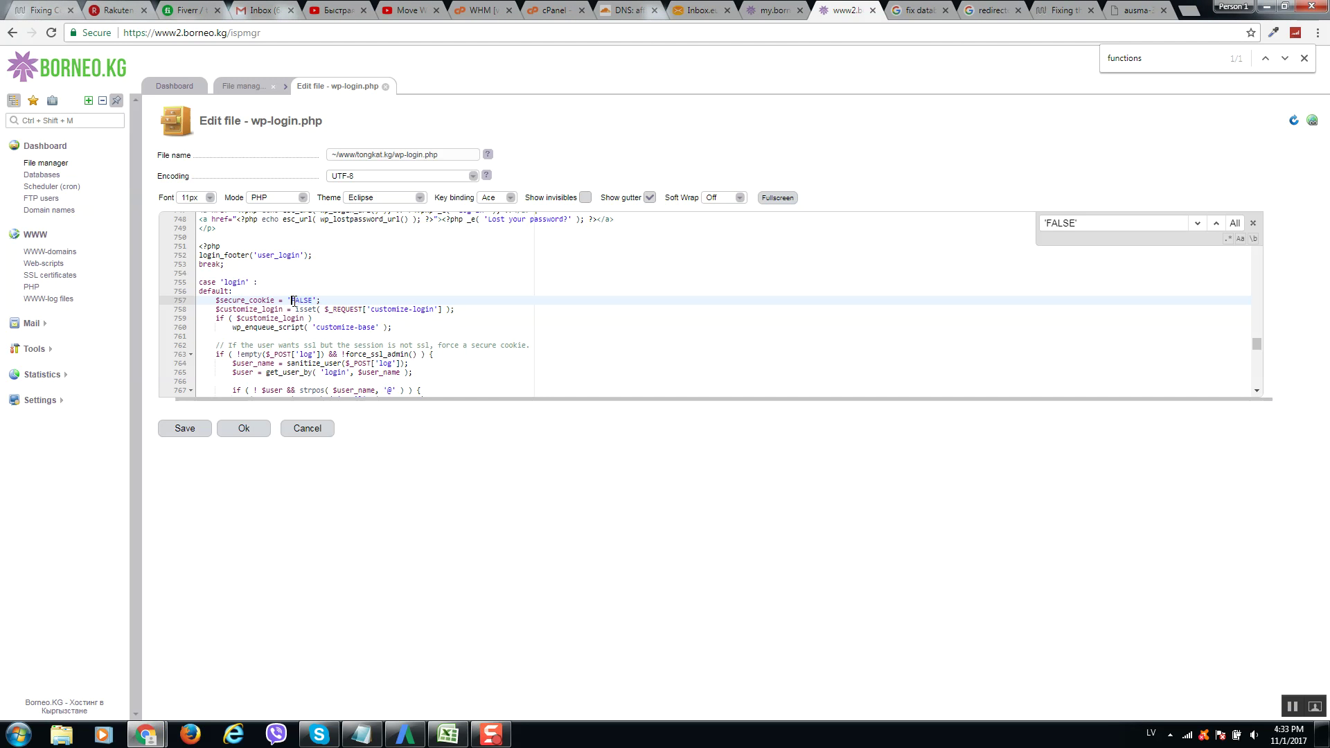
{"action": "key", "text": "BackSpace"}
{"action": "type", "text": "'"}
{"action": "left_click", "coordinate": [197, 429]}
{"action": "left_click", "coordinate": [243, 430]}
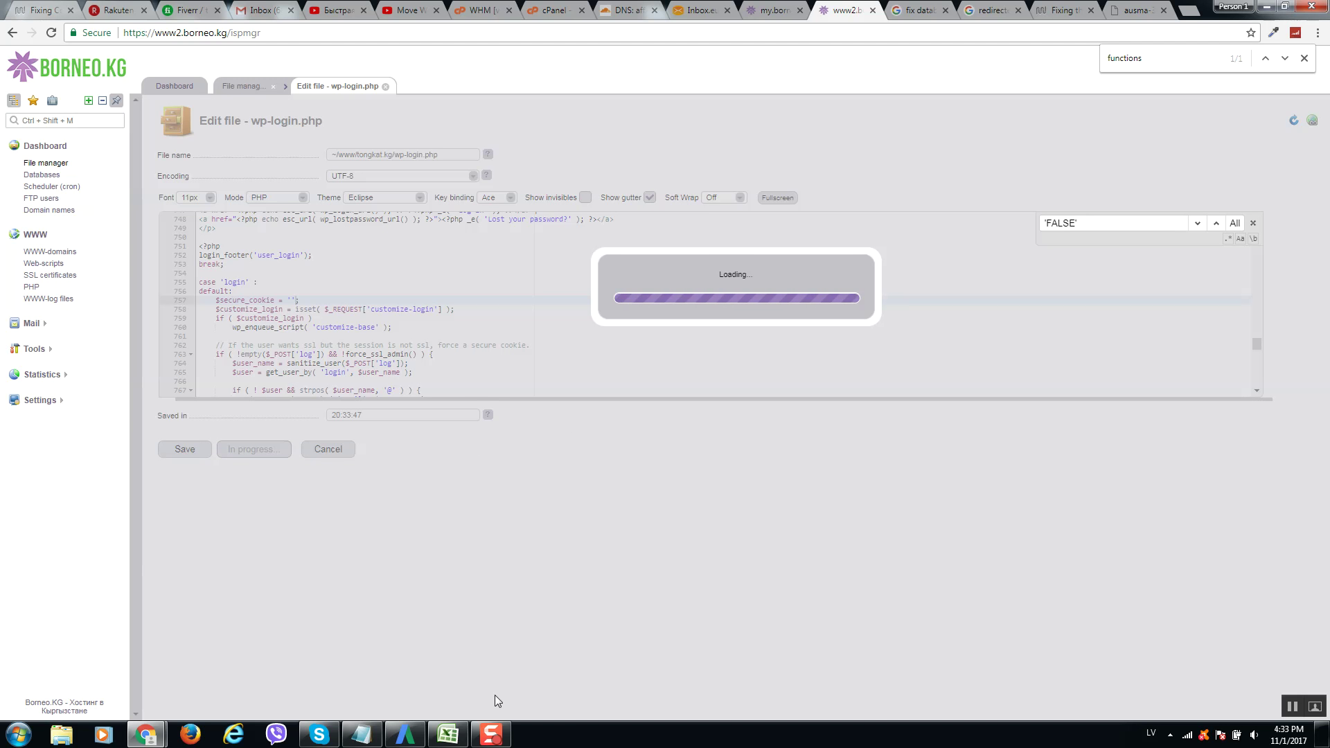
{"action": "mouse_move", "coordinate": [500, 739]}
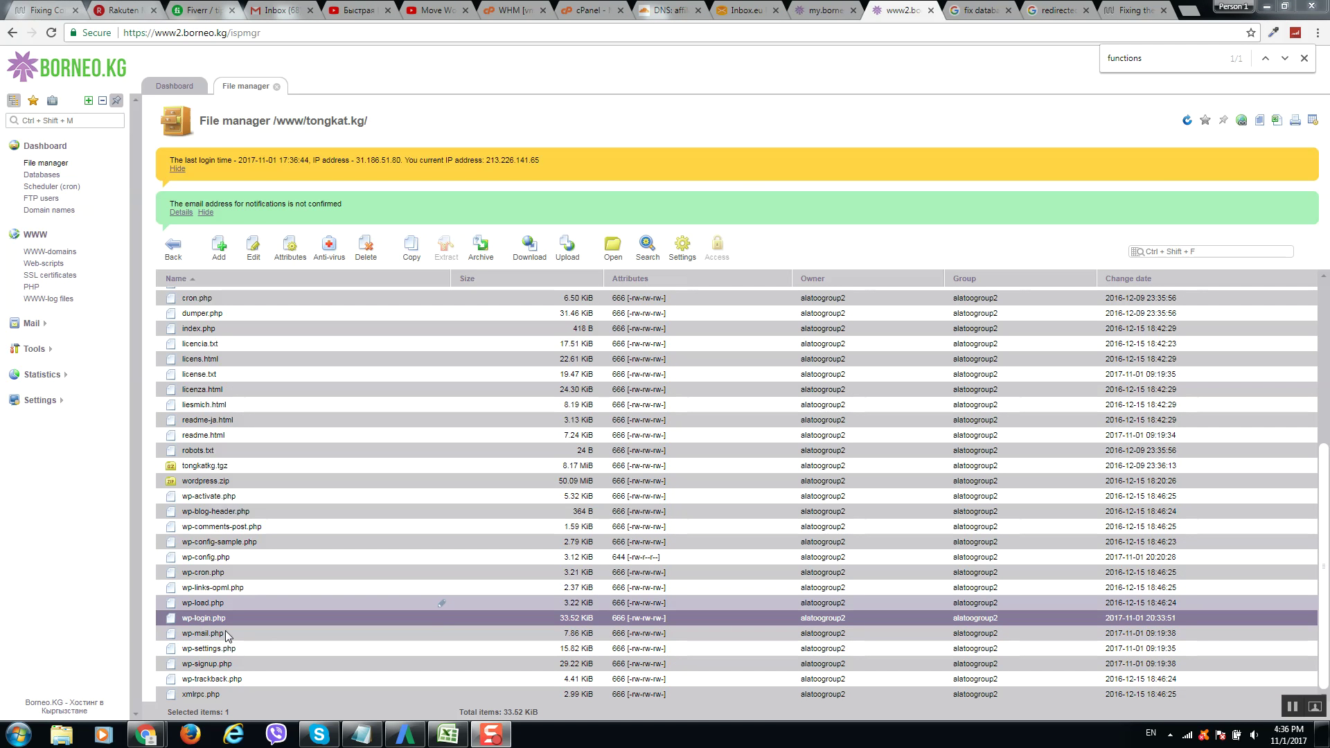
Paste the WP_HOME and WP_SITEURL define lines onto empty line 22 of wp-config.php and select them.
{"action": "left_click", "coordinate": [236, 560]}
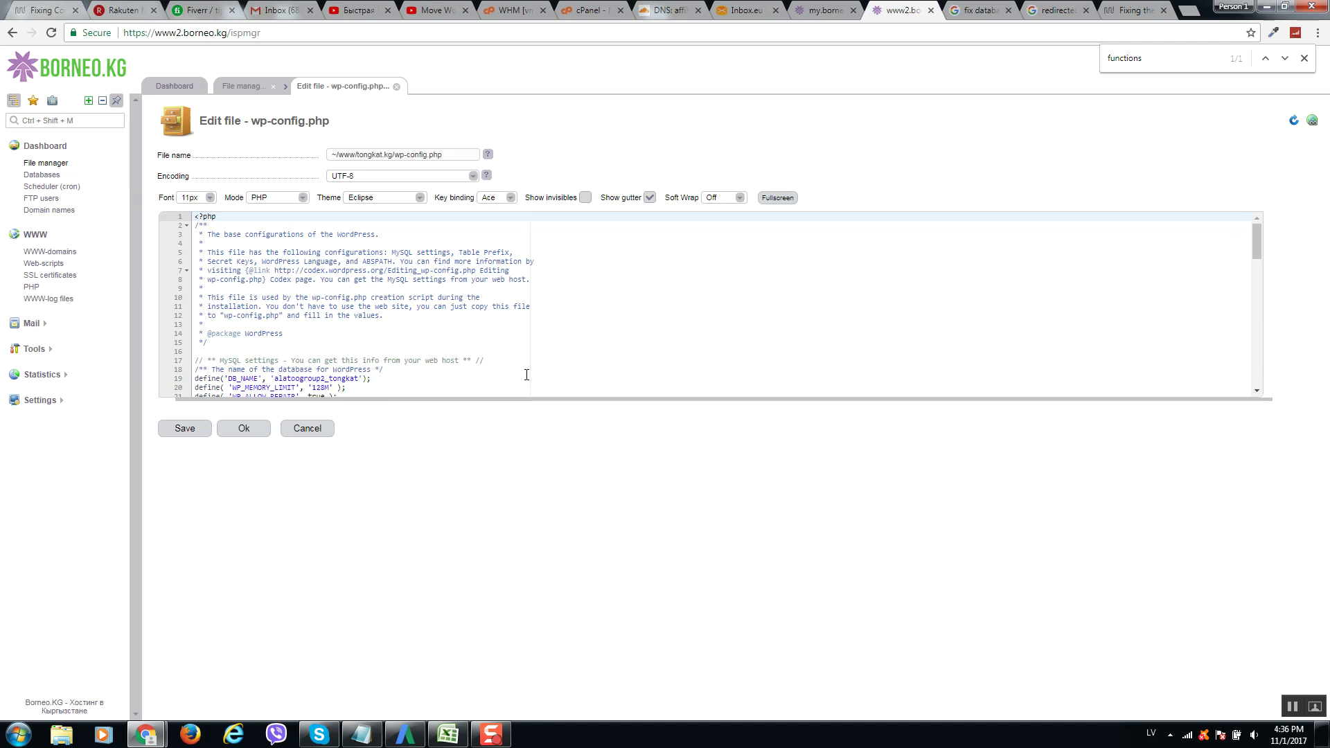
{"action": "scroll", "coordinate": [244, 356], "scroll_direction": "down", "scroll_amount": 1}
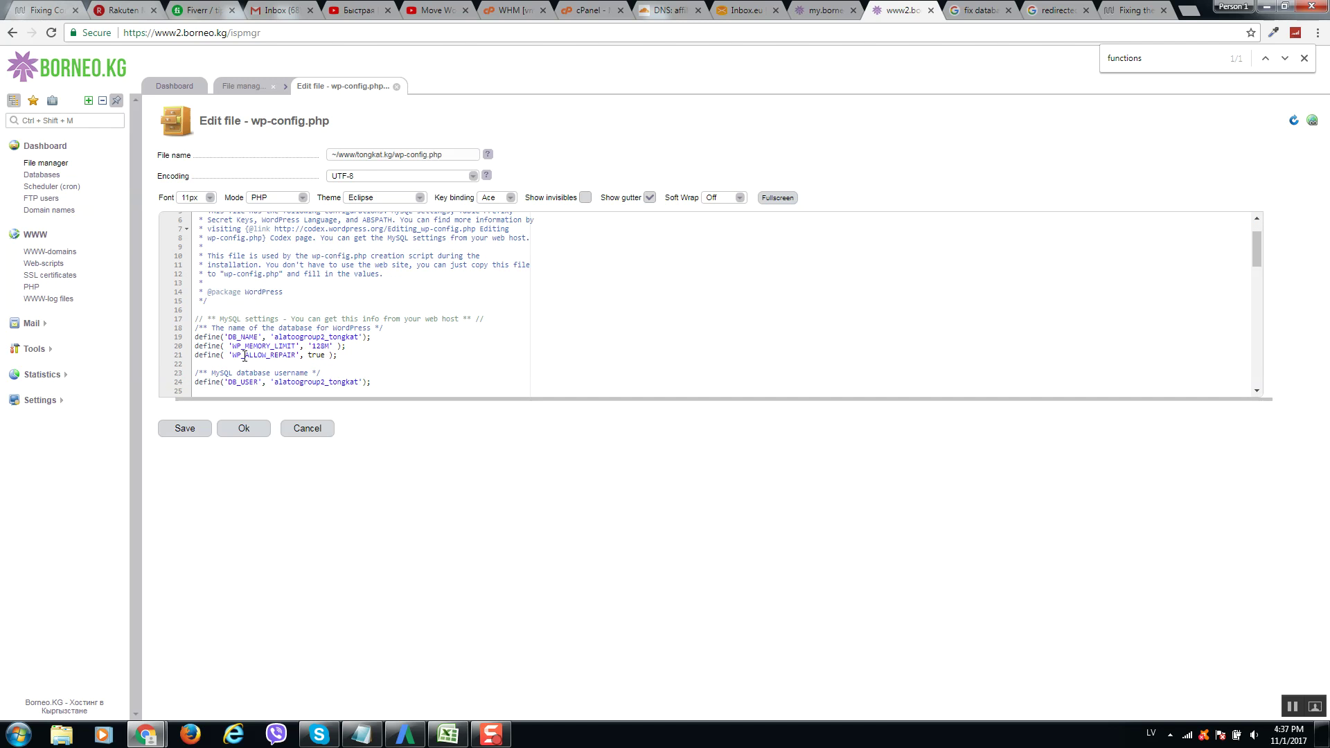
{"action": "left_click", "coordinate": [346, 361]}
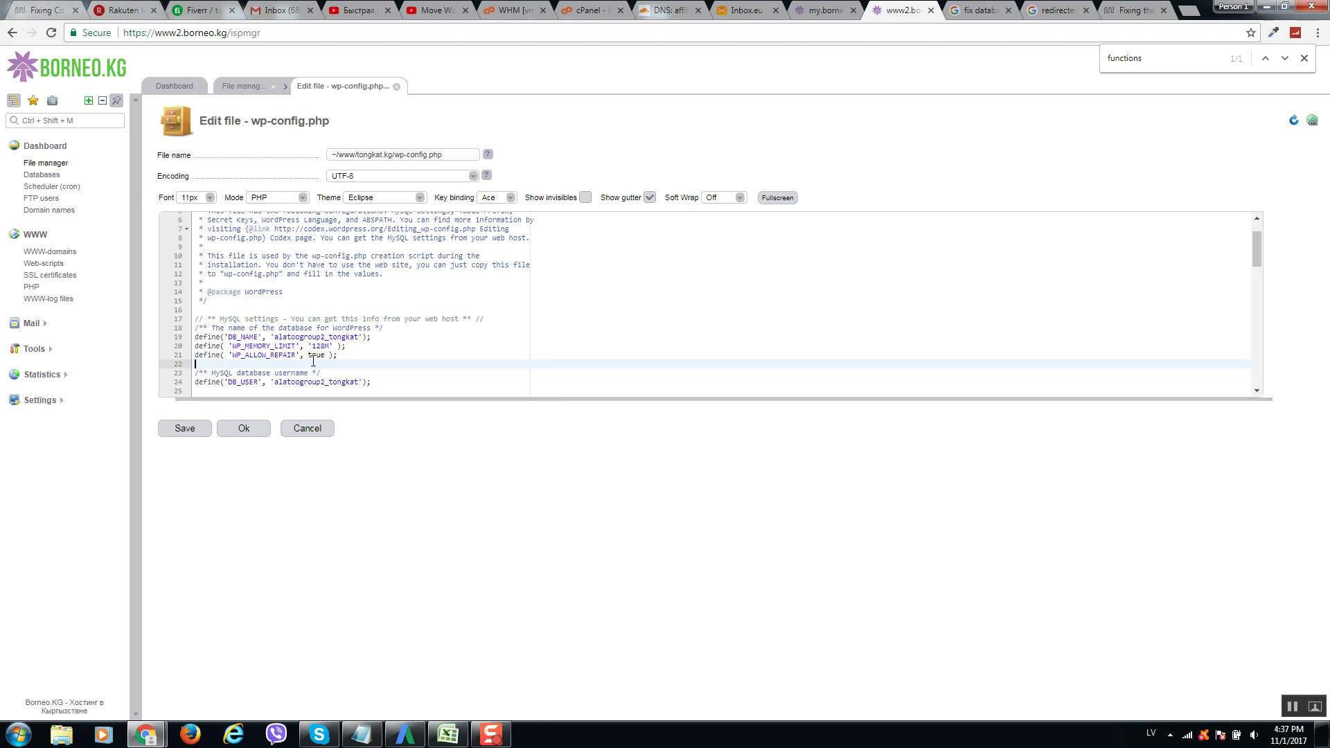
{"action": "type", "text": "define('WP_HOME','http://your-site.com'); define('WP_SITEURL','http://your-site.com');"}
{"action": "key", "text": "Return"}
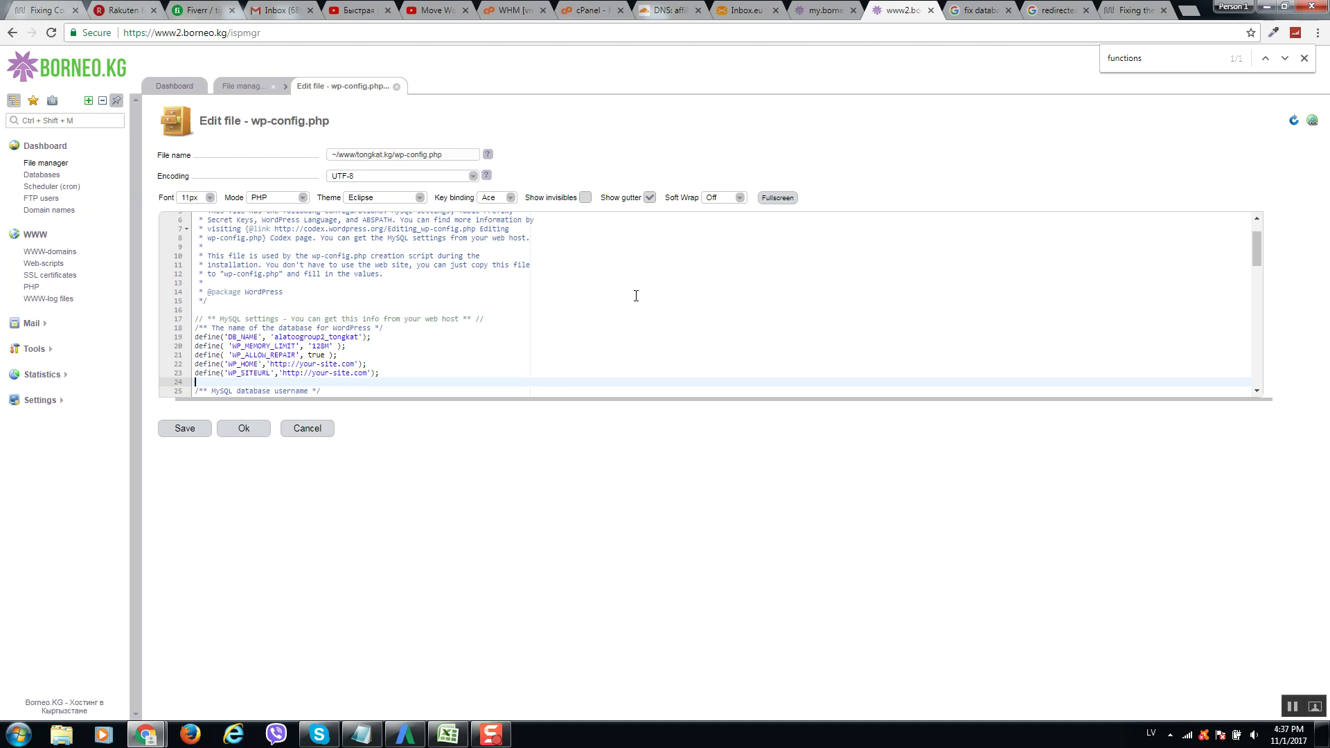
{"action": "key", "text": "Up"}
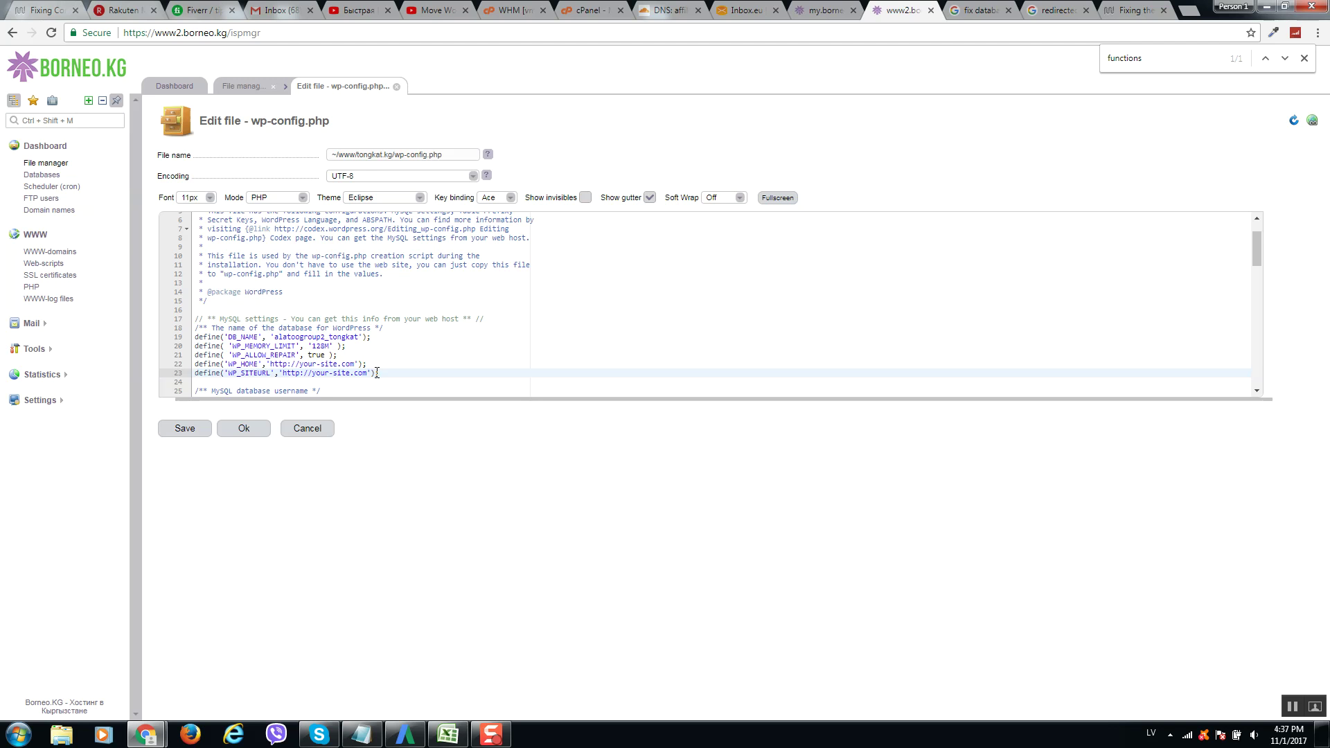
{"action": "left_click_drag", "start_coordinate": [379, 373], "coordinate": [195, 364]}
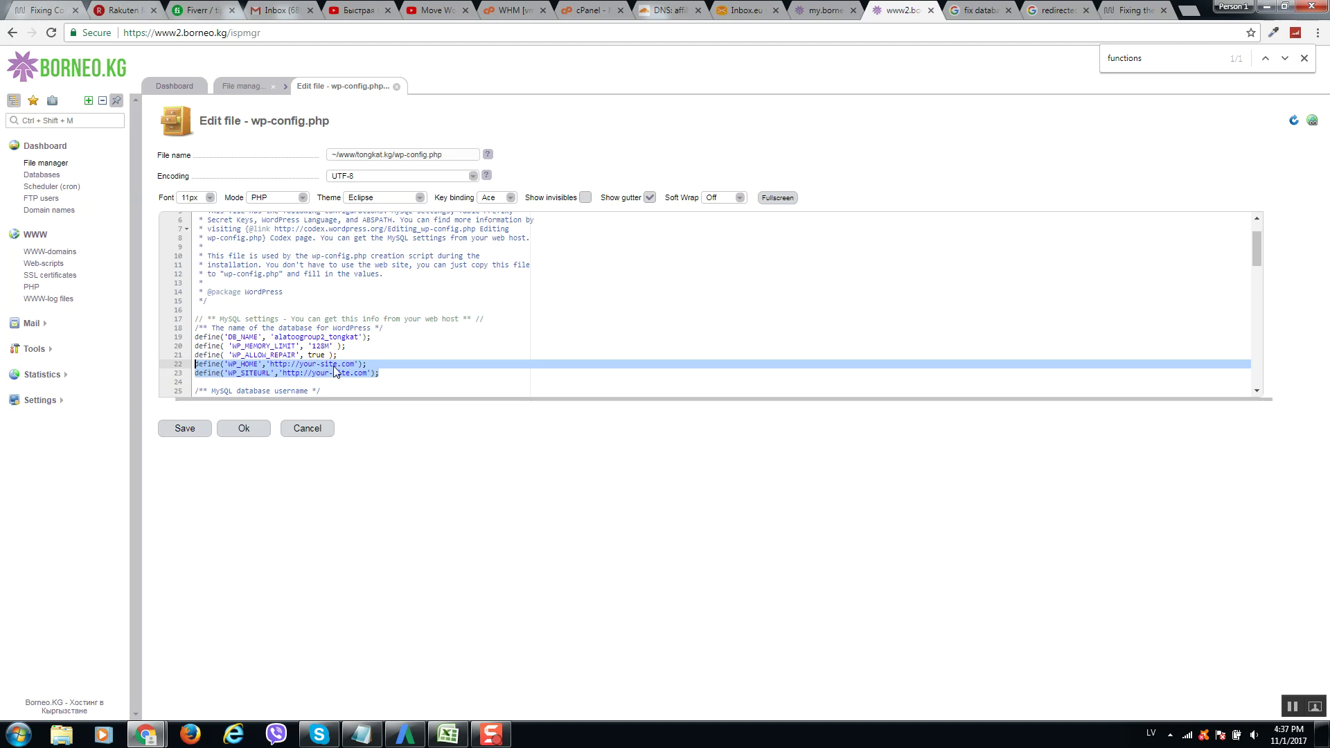
Copy the tongkat.kg site address from the browser's address bar.
{"action": "mouse_move", "coordinate": [146, 733]}
{"action": "left_click", "coordinate": [220, 665]}
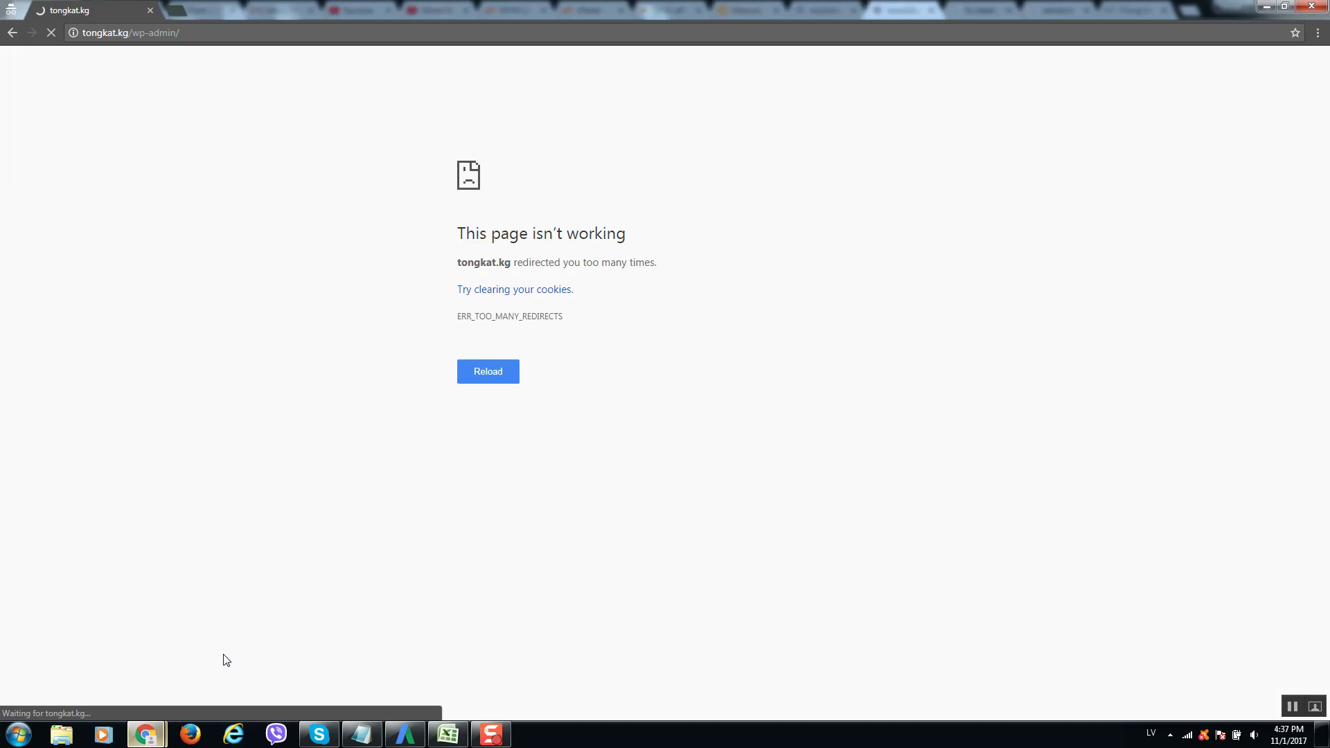
{"action": "right_click", "coordinate": [99, 32]}
{"action": "left_click", "coordinate": [132, 90]}
{"action": "key", "text": "alt+Tab"}
{"action": "left_click", "coordinate": [294, 356]}
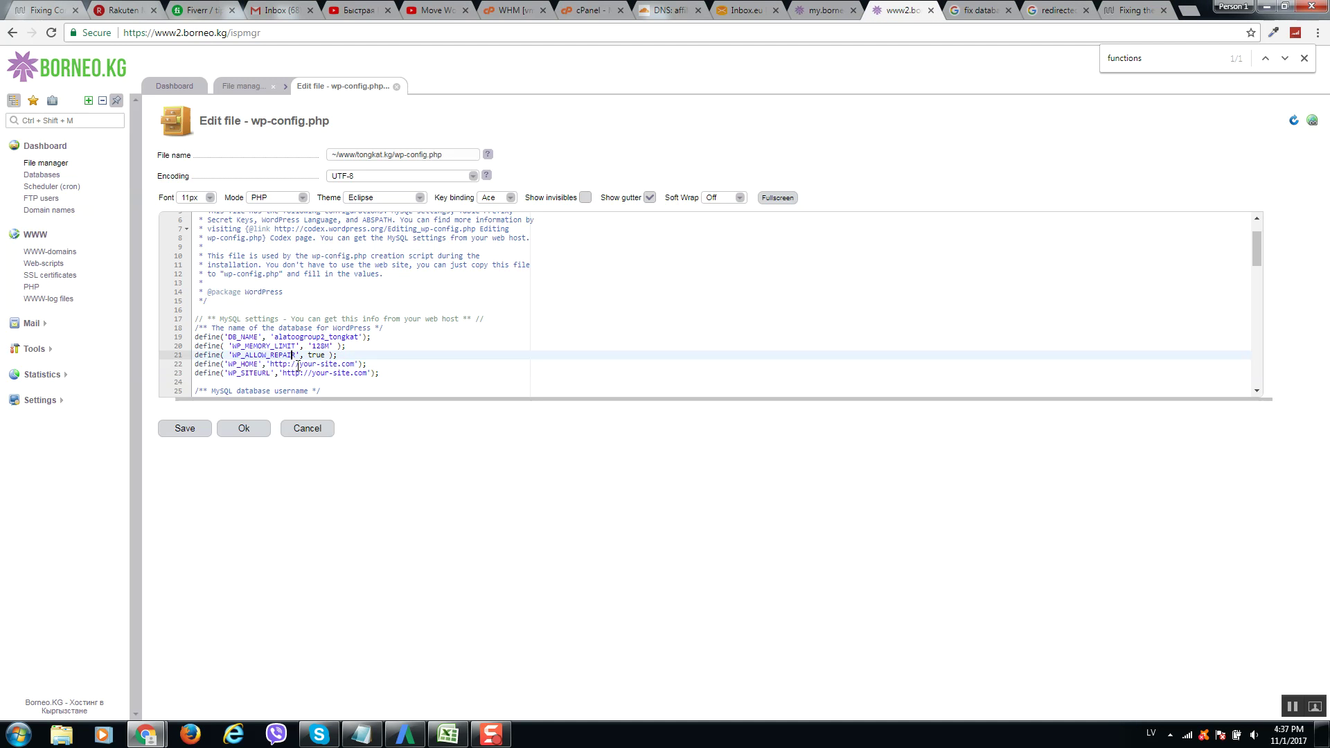
{"action": "left_click_drag", "start_coordinate": [300, 365], "coordinate": [350, 362]}
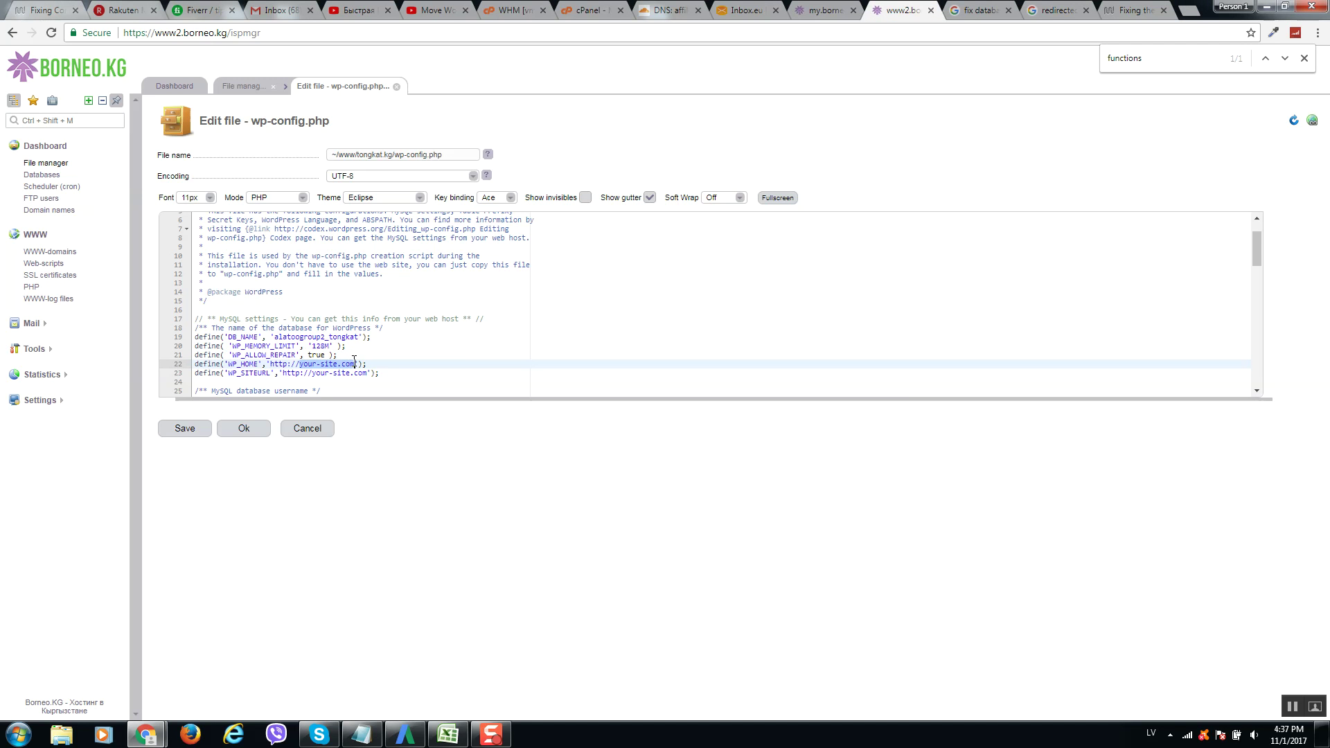
{"action": "key", "text": "ctrl+v"}
{"action": "key", "text": "shift+Left"}
{"action": "key", "text": "shift+Left"}
{"action": "key", "text": "shift+Left"}
{"action": "key", "text": "shift+Left"}
{"action": "key", "text": "shift+Left"}
{"action": "key", "text": "BackSpace"}
{"action": "key", "text": "Down"}
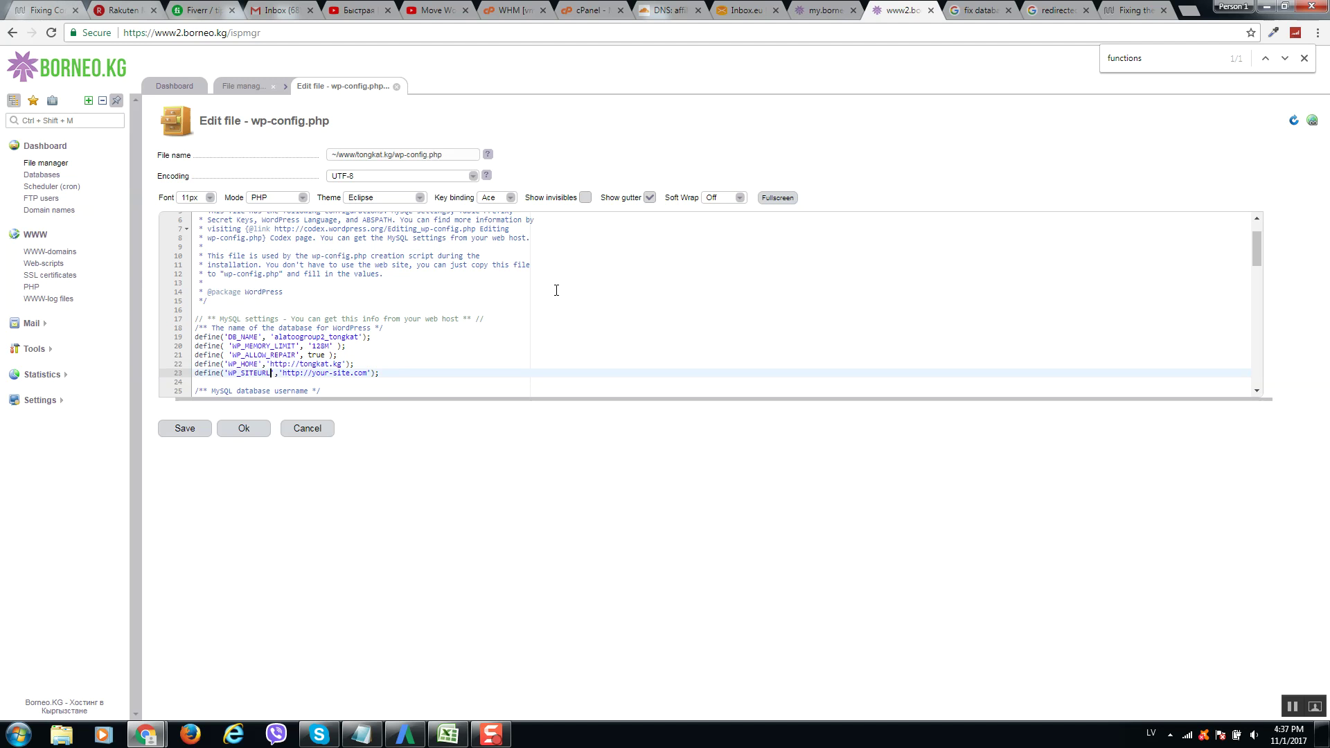
{"action": "key", "text": "shift+Right"}
{"action": "key", "text": "shift+Right"}
{"action": "key", "text": "shift+Right"}
{"action": "key", "text": "shift+Right"}
{"action": "key", "text": "shift+Right"}
{"action": "key", "text": "shift+Right"}
{"action": "key", "text": "shift+Right"}
{"action": "key", "text": "shift+Right"}
{"action": "key", "text": "shift+Right"}
{"action": "key", "text": "shift+Right"}
{"action": "key", "text": "shift+Right"}
{"action": "key", "text": "shift+Right"}
{"action": "key", "text": "shift+Right"}
{"action": "key", "text": "shift+Right"}
{"action": "key", "text": "shift+Right"}
{"action": "key", "text": "shift+Right"}
{"action": "key", "text": "ctrl+v"}
{"action": "left_click", "coordinate": [182, 429]}
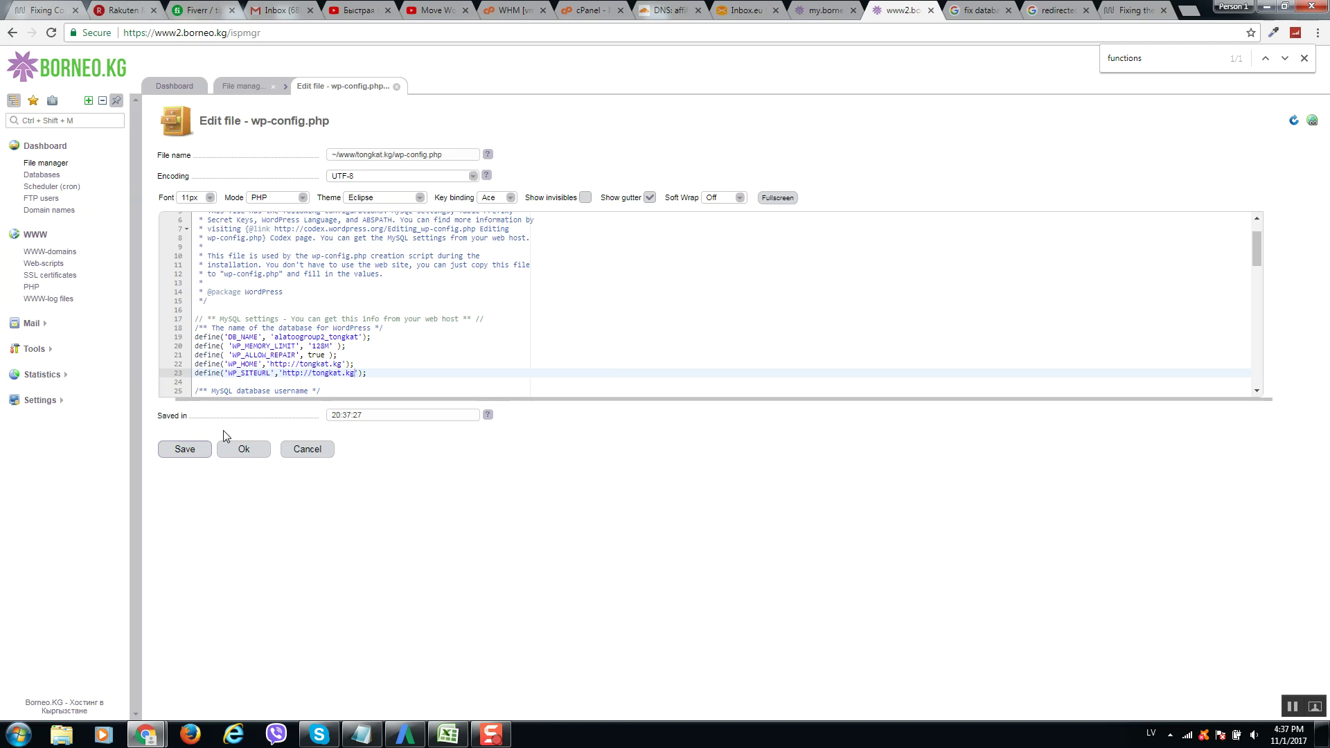
{"action": "left_click", "coordinate": [232, 449]}
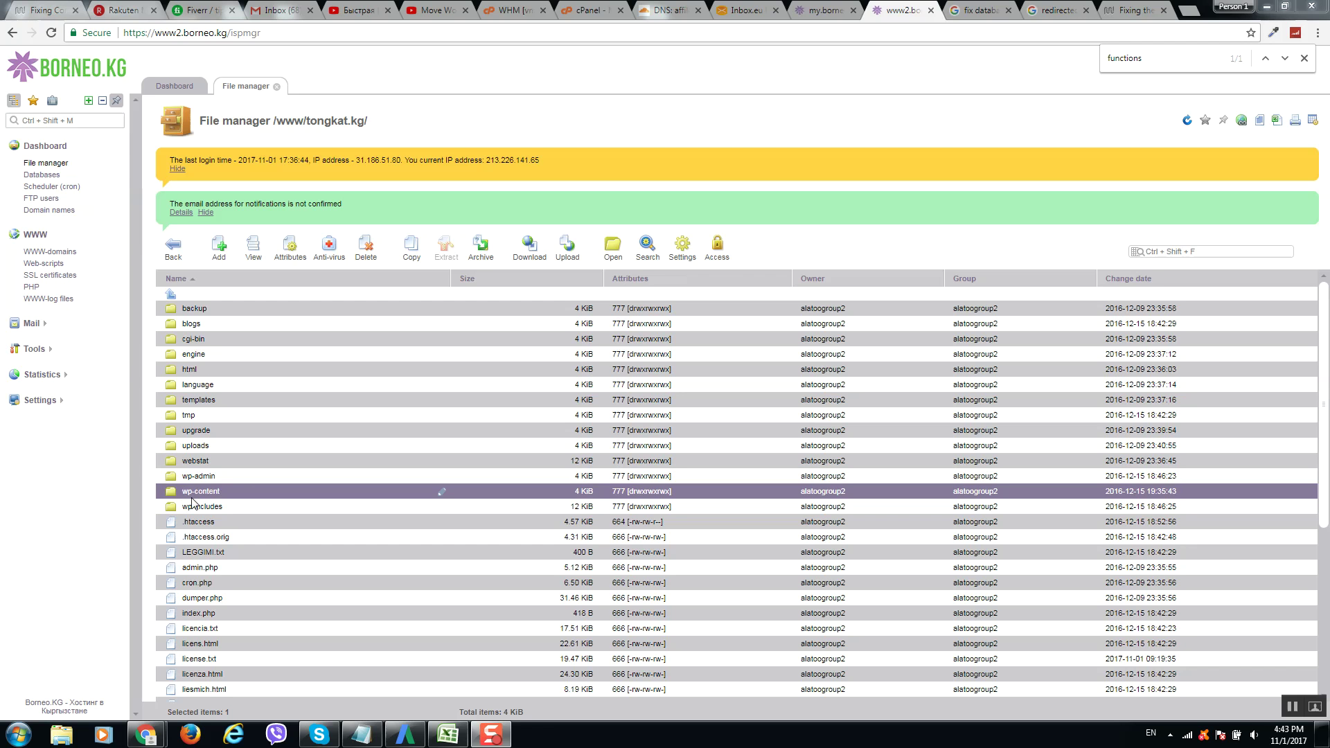
Open wp-content, then plugins, and select the contact-form-7x folder.
{"action": "double_click", "coordinate": [231, 491]}
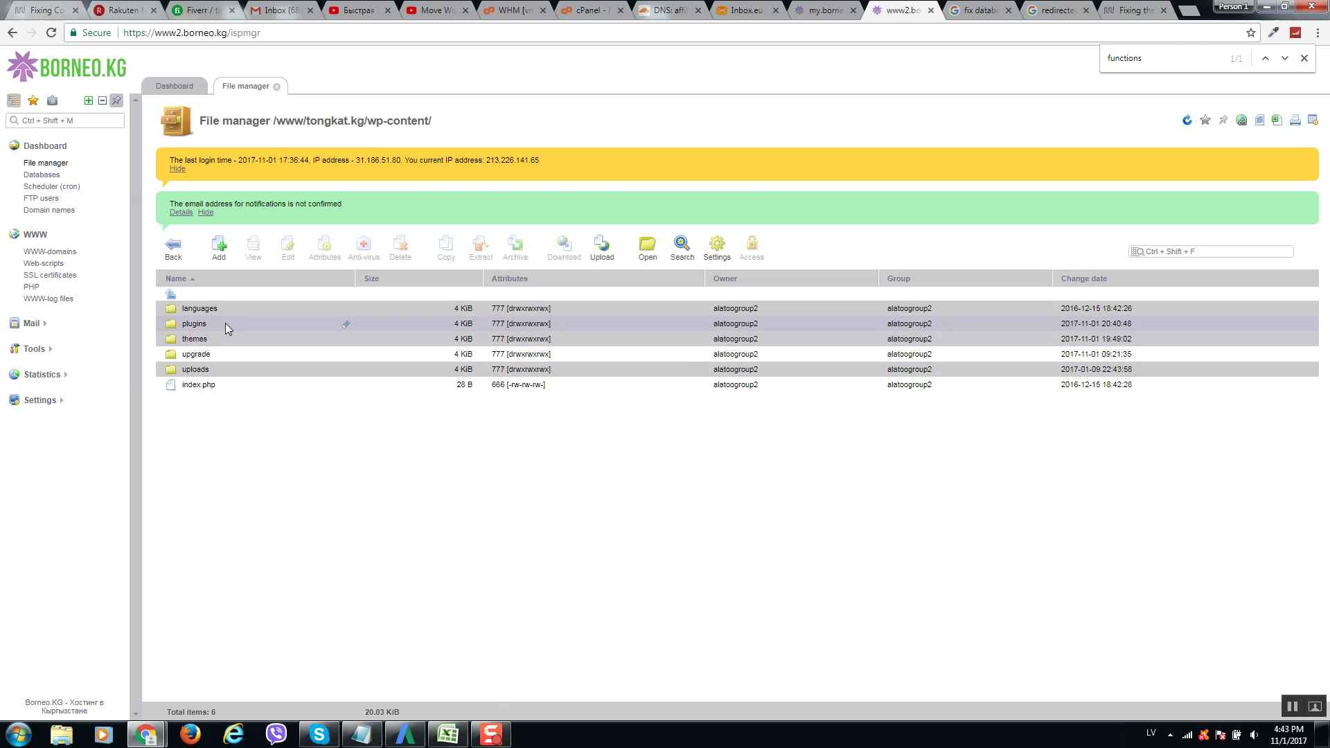
{"action": "left_click", "coordinate": [226, 323]}
{"action": "double_click", "coordinate": [225, 324]}
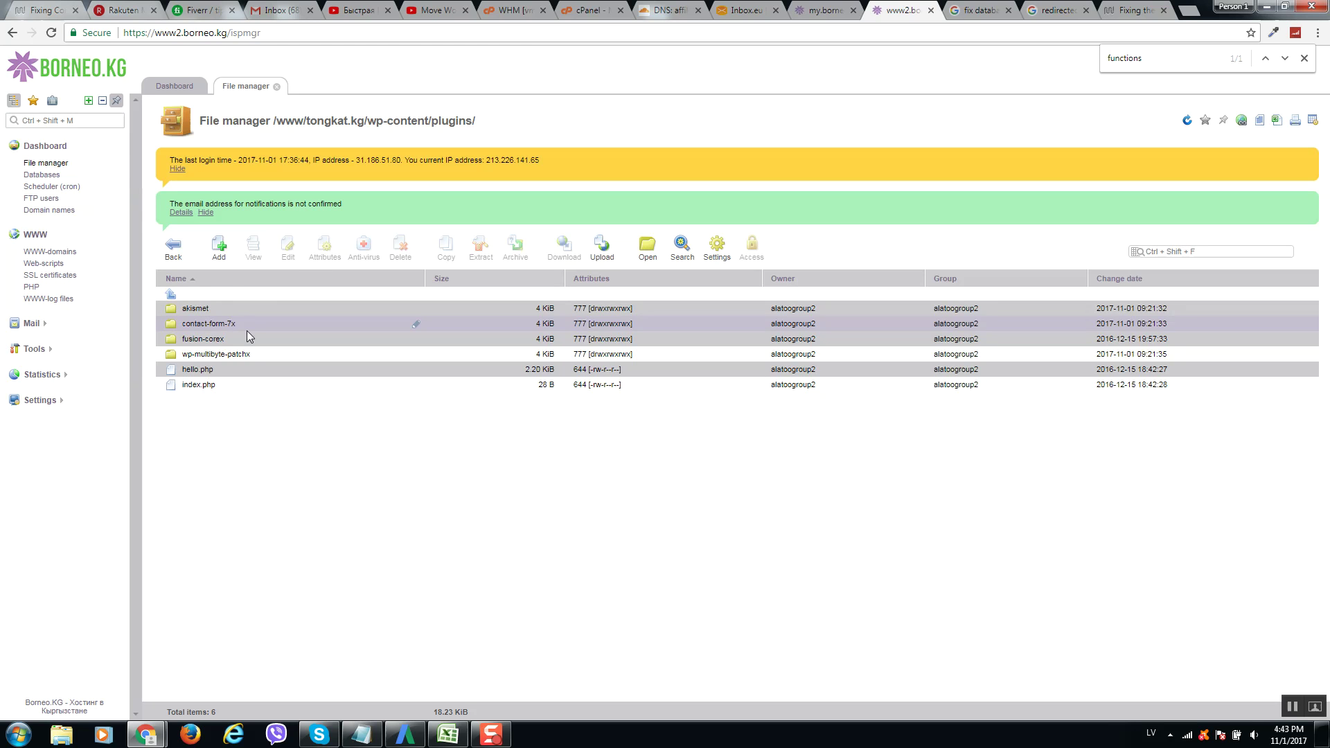
{"action": "left_click", "coordinate": [249, 323]}
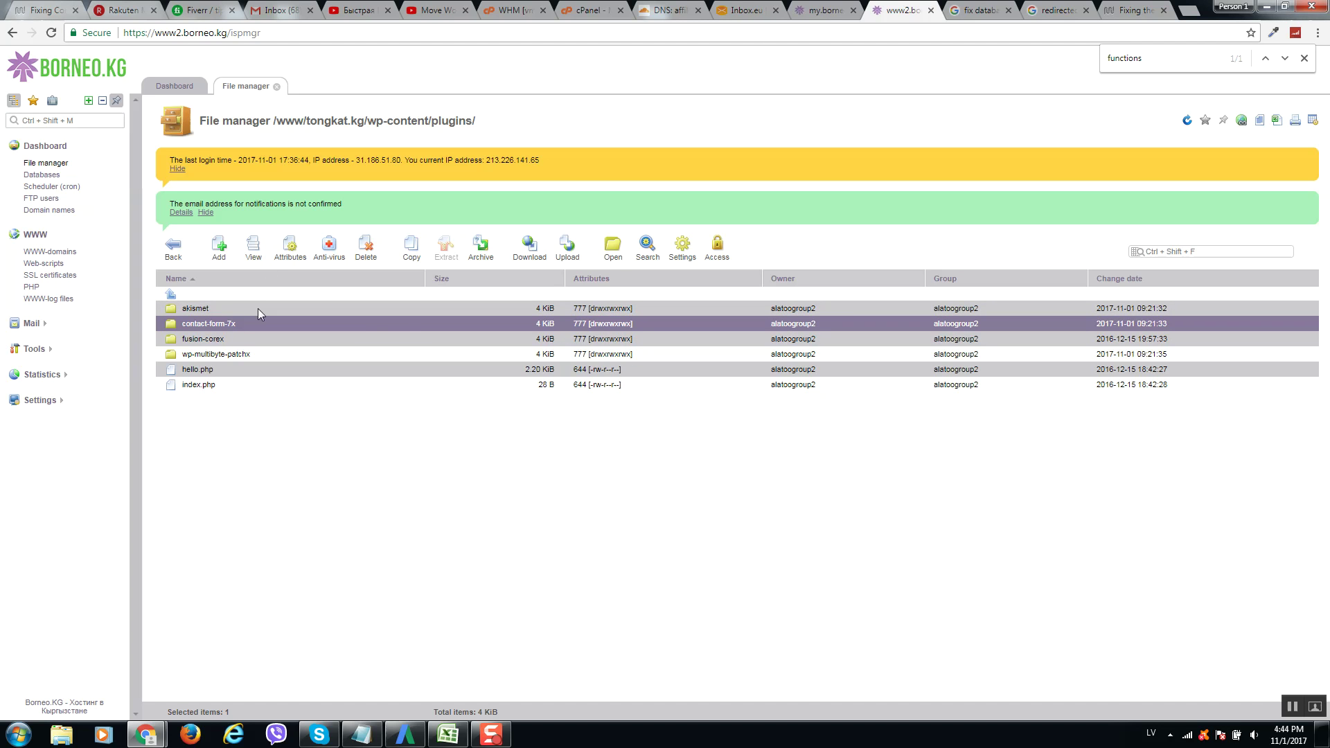
Rename the contact-form-7x plugin folder to contact-form-7.
{"action": "left_click", "coordinate": [397, 335]}
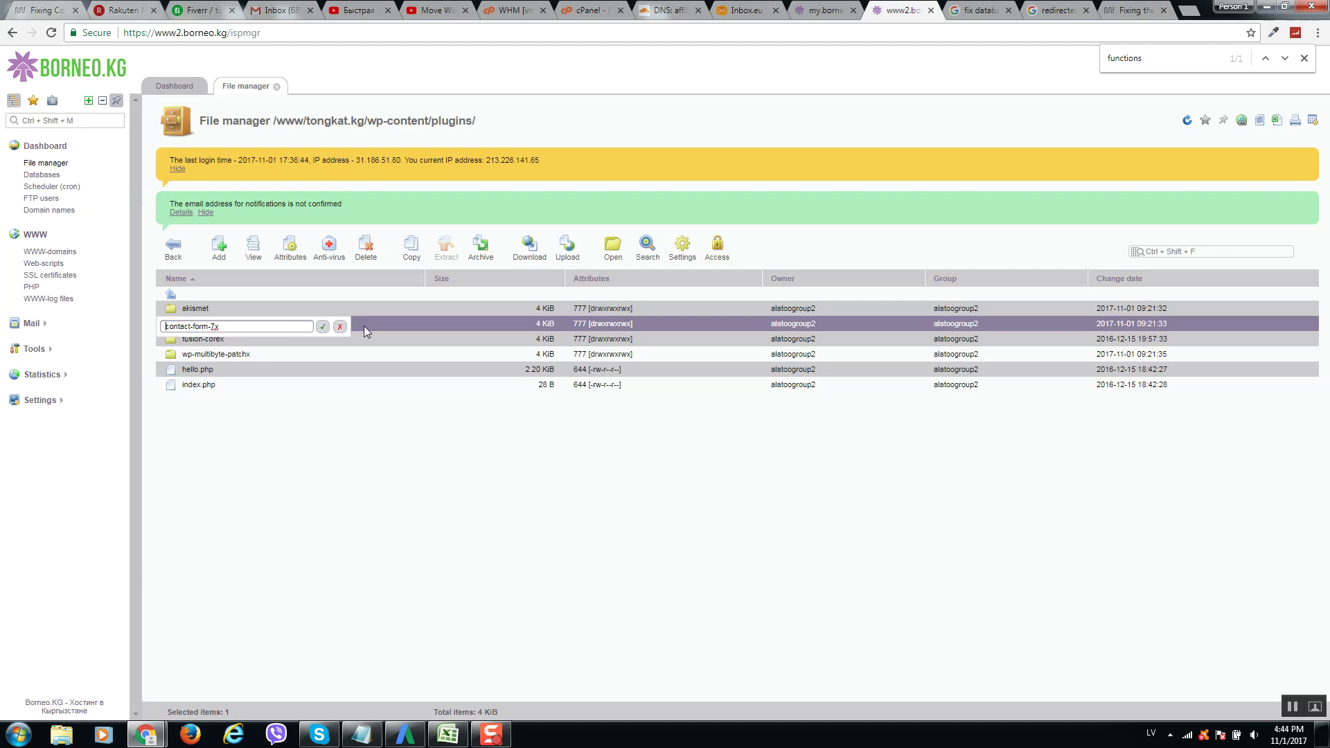
{"action": "left_click", "coordinate": [286, 328]}
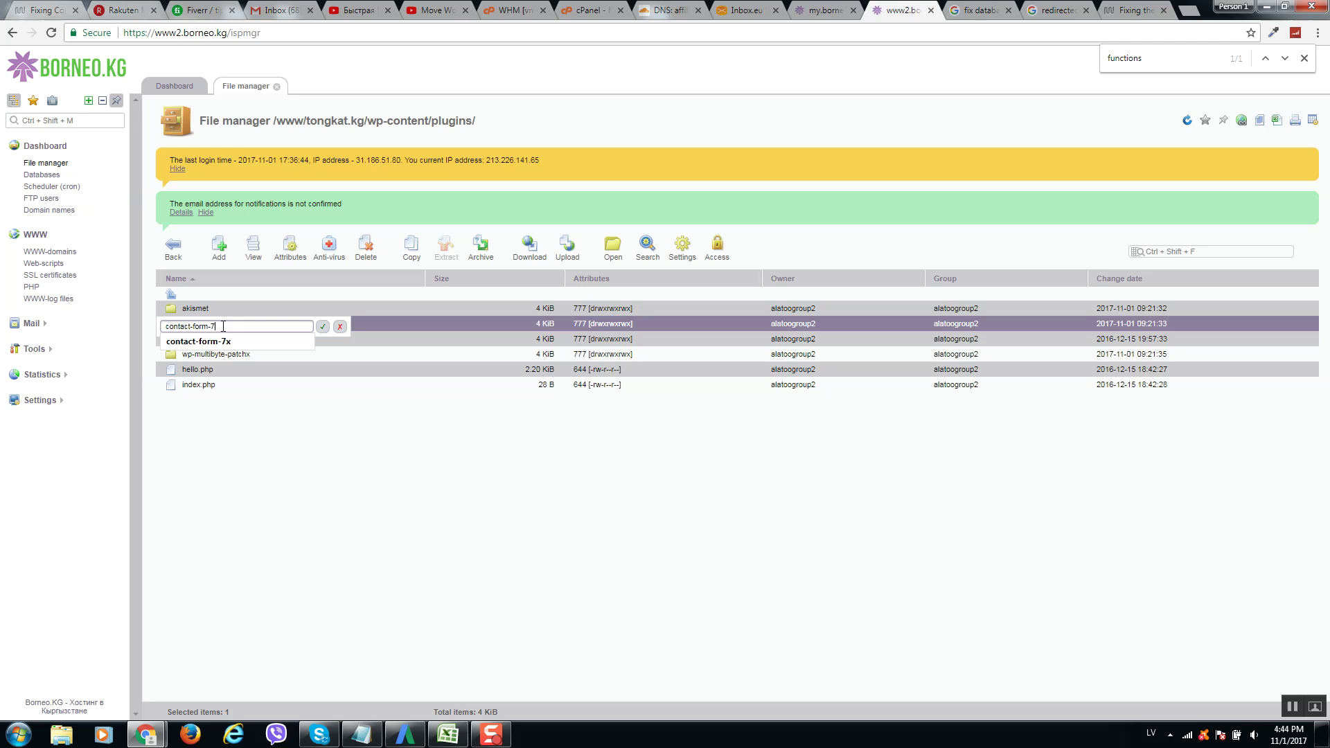
{"action": "type", "text": "z"}
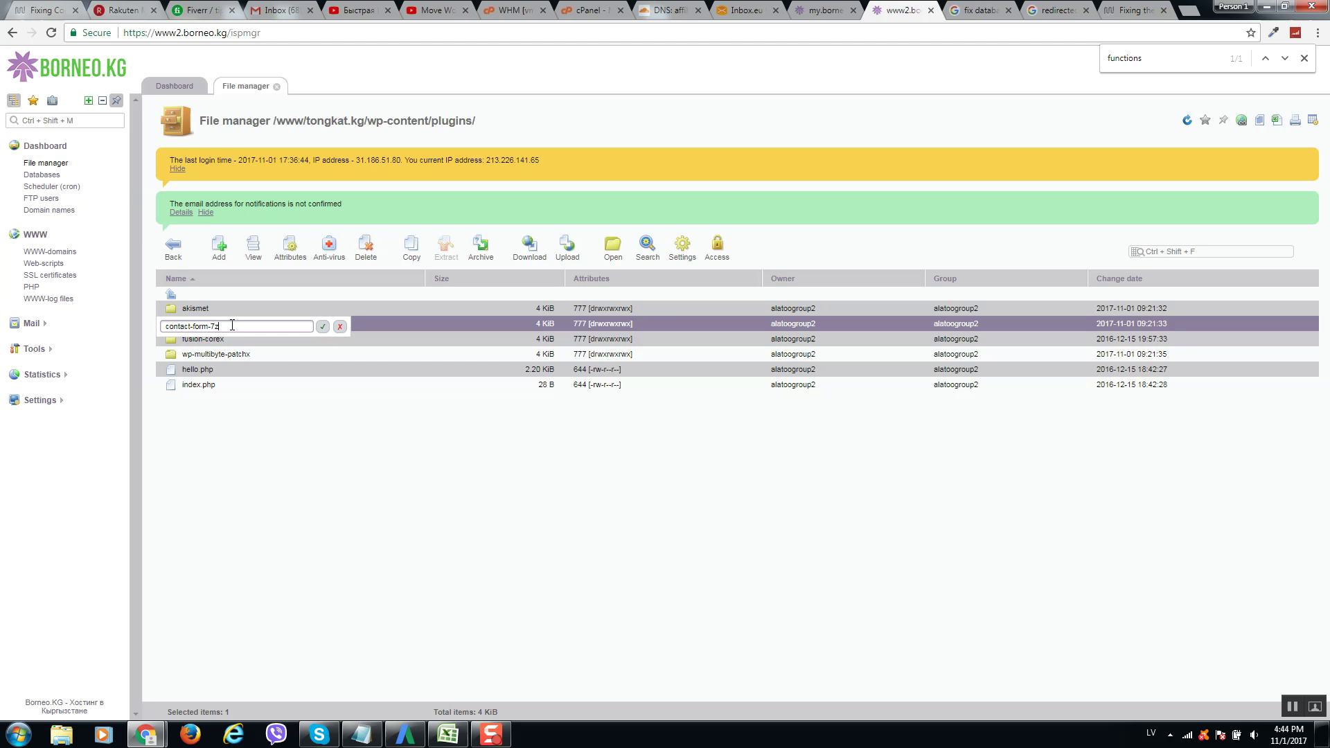
{"action": "key", "text": "BackSpace"}
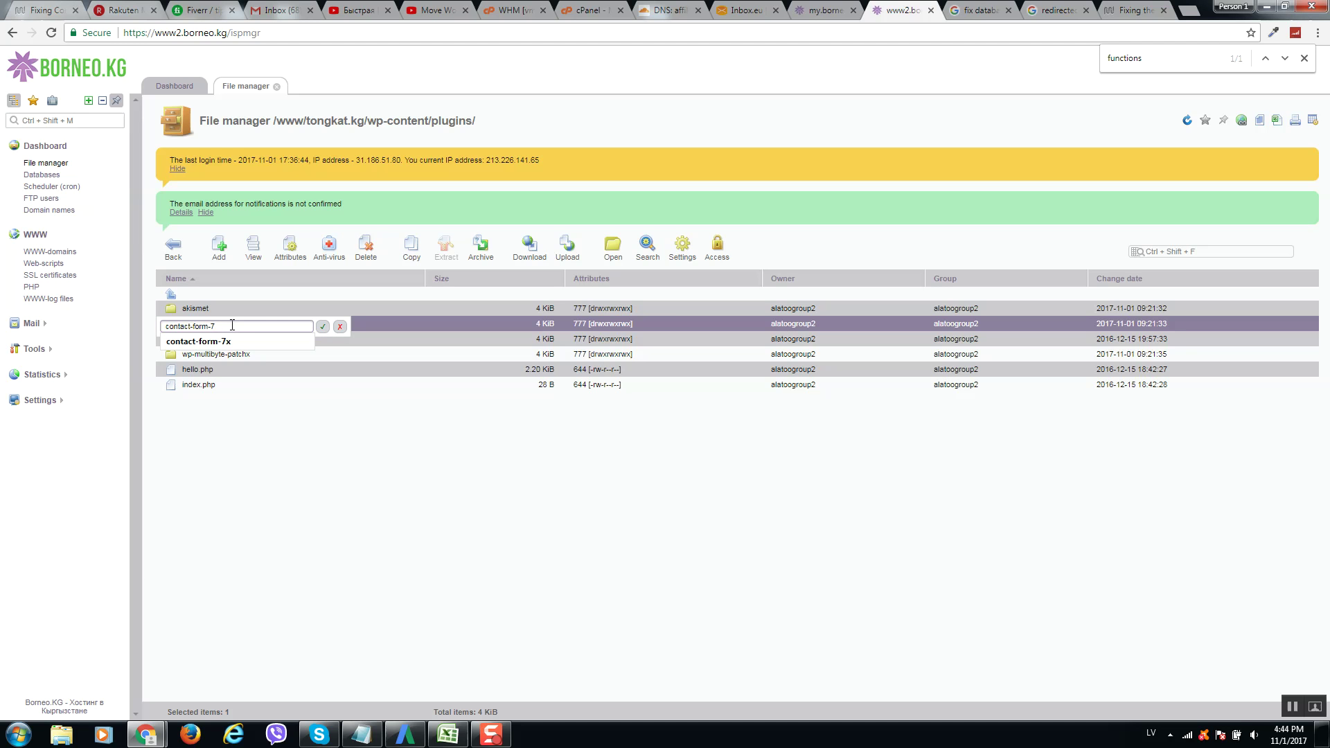
{"action": "type", "text": "ss"}
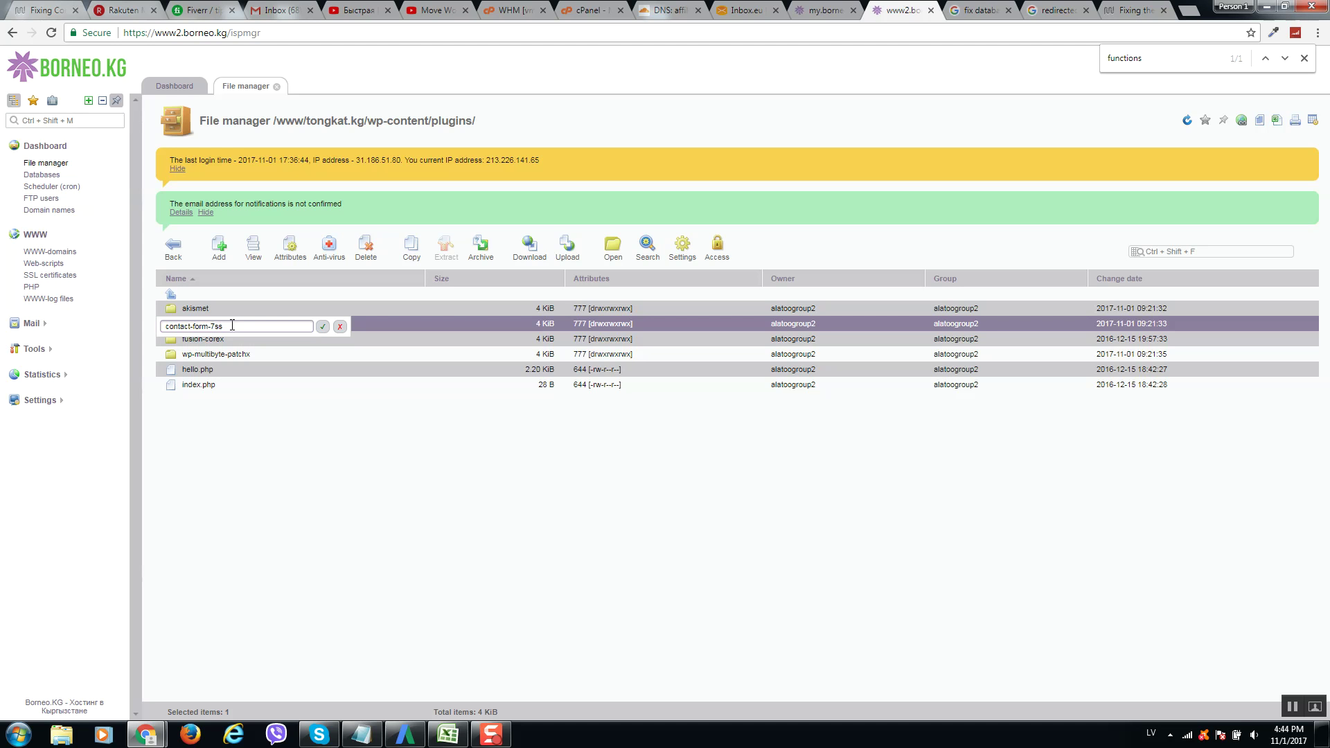
{"action": "key", "text": "BackSpace"}
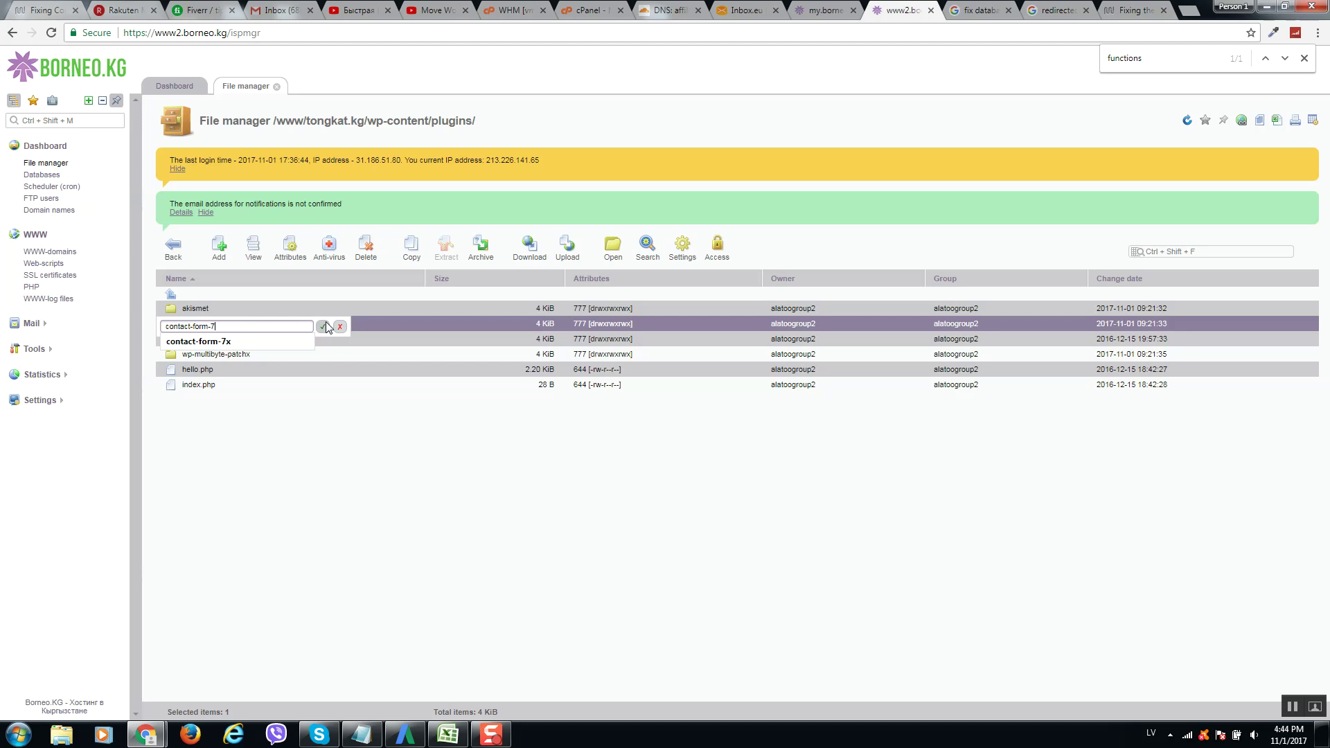
{"action": "left_click", "coordinate": [322, 326]}
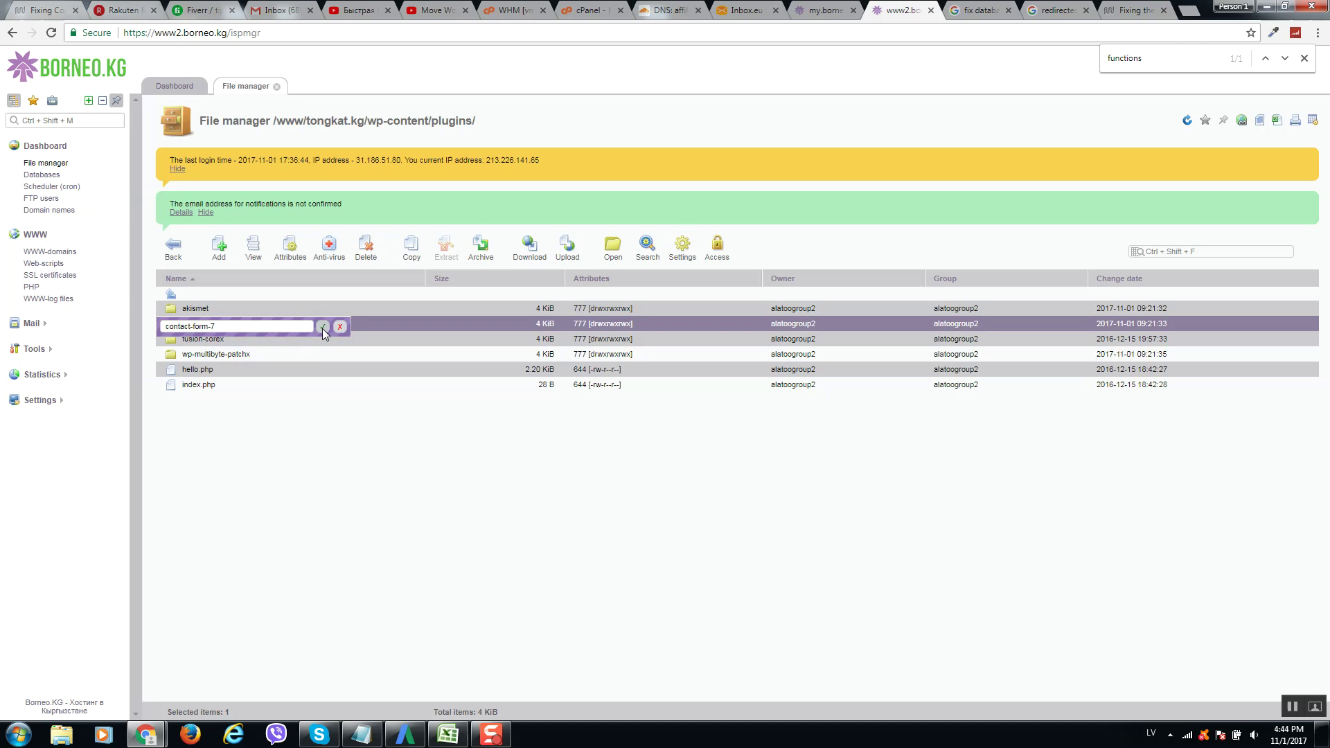
Rename fusion-corex to fusion-core and wp-multibyte-patchx to wp-multibyte-patch.
{"action": "left_click", "coordinate": [377, 343]}
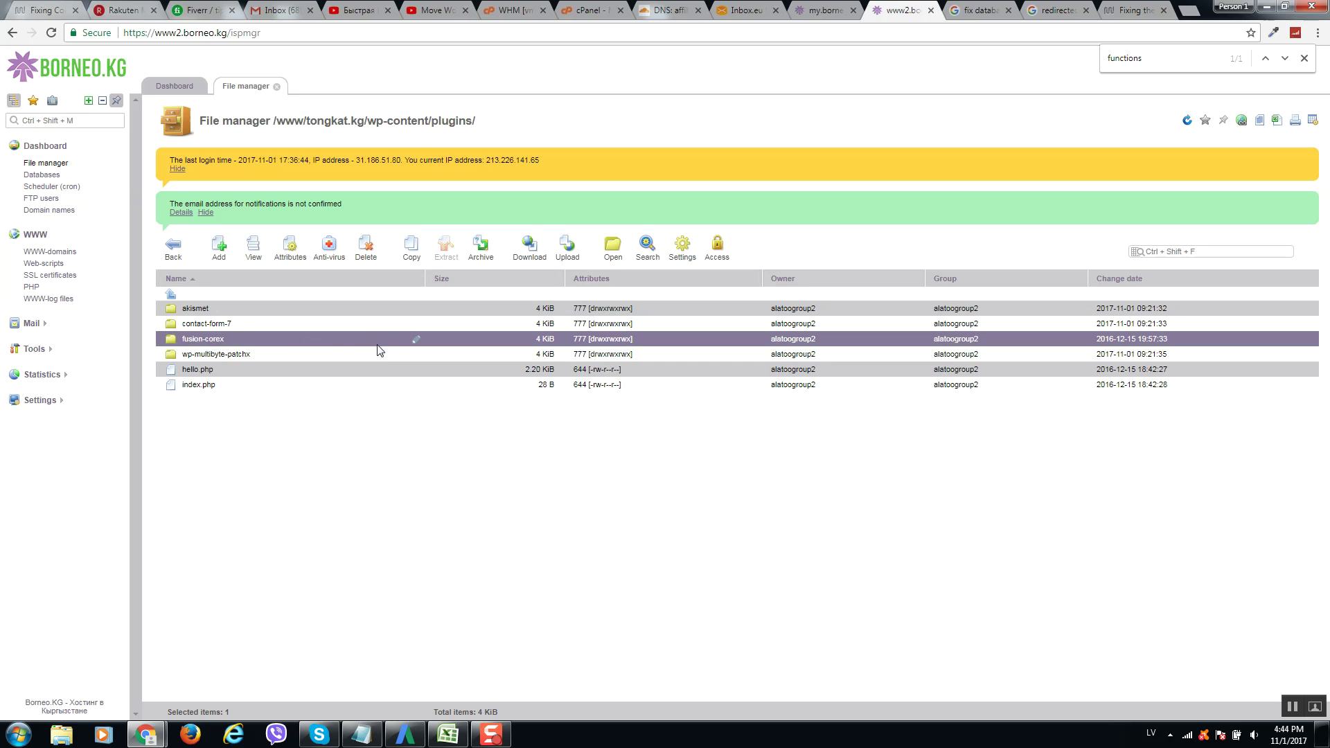
{"action": "left_click", "coordinate": [416, 340]}
{"action": "key", "text": "BackSpace"}
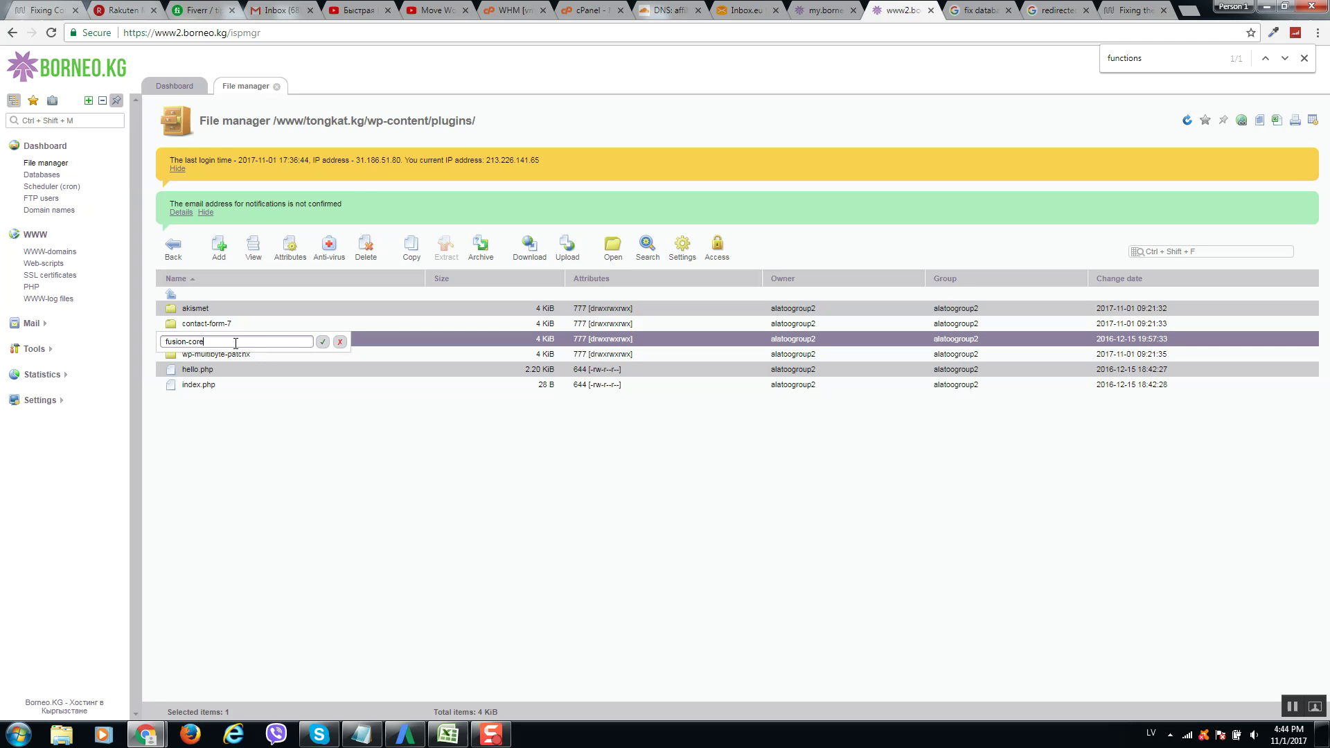
{"action": "key", "text": "Return"}
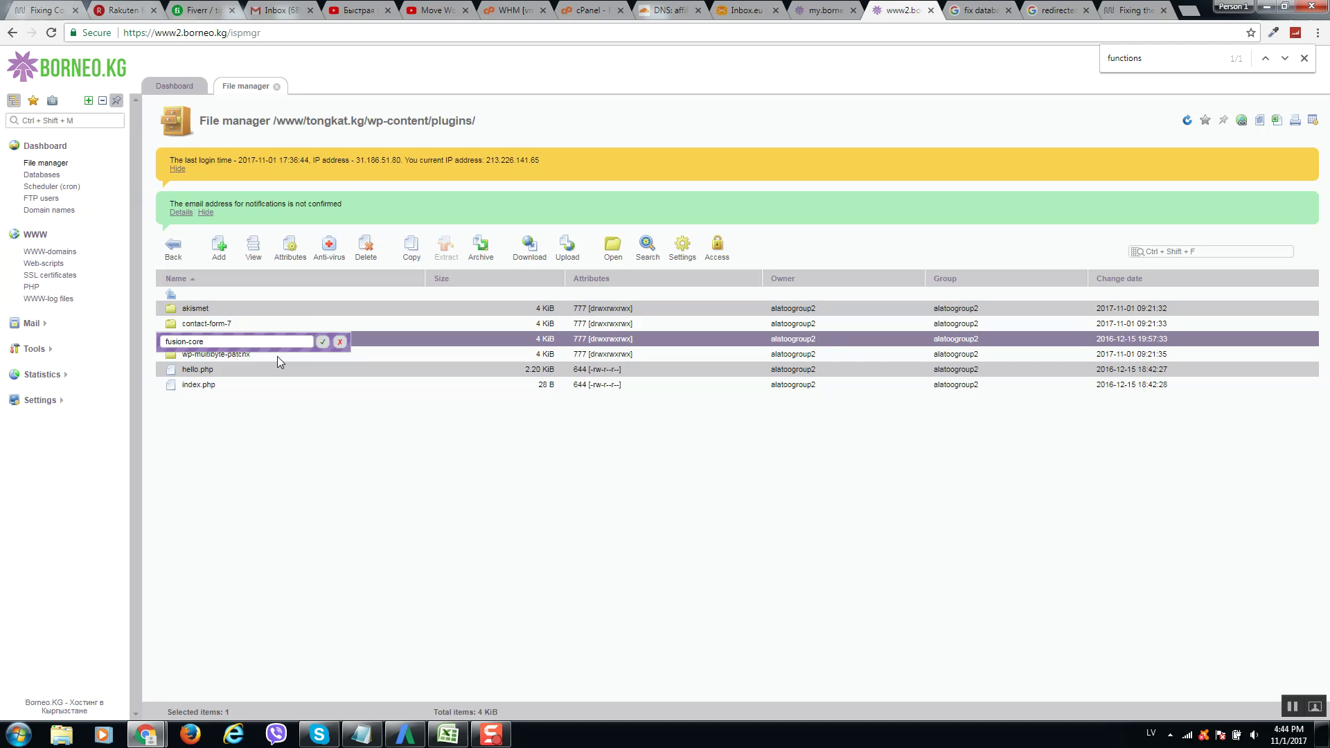
{"action": "left_click", "coordinate": [291, 354]}
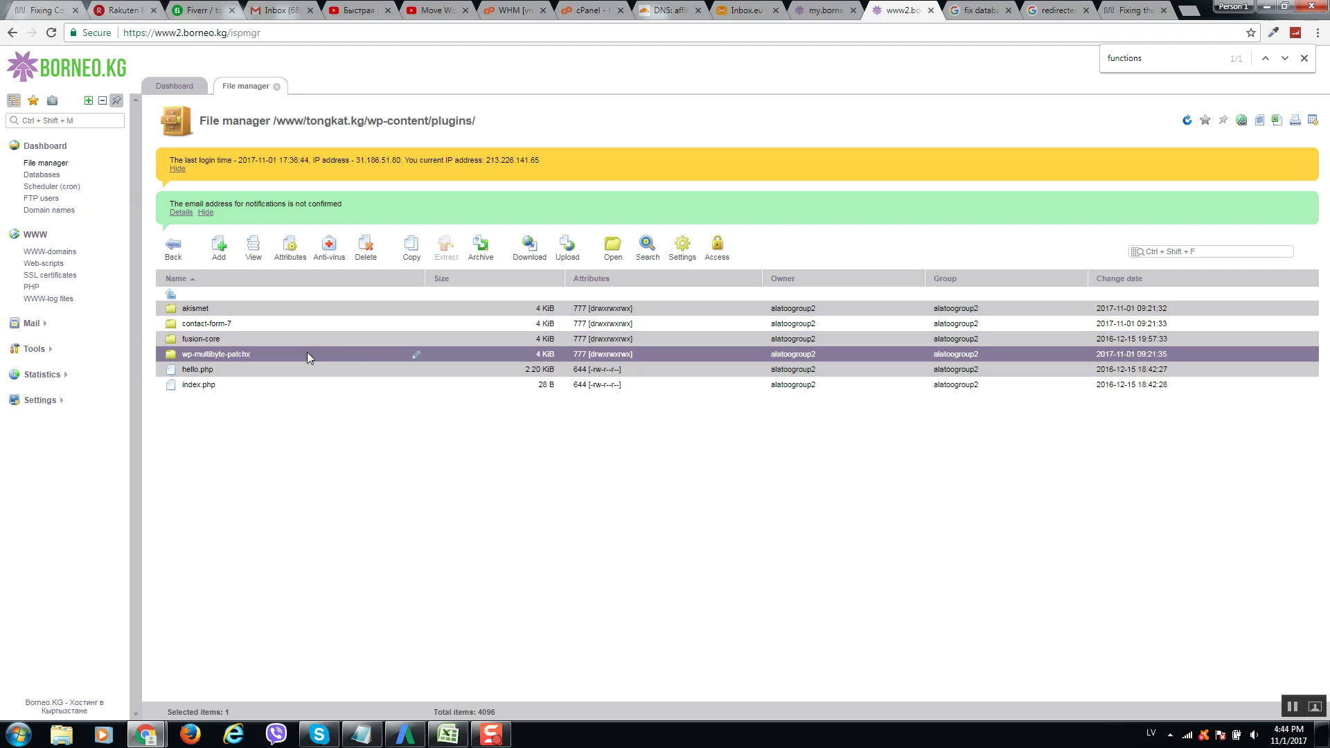
{"action": "left_click", "coordinate": [417, 356]}
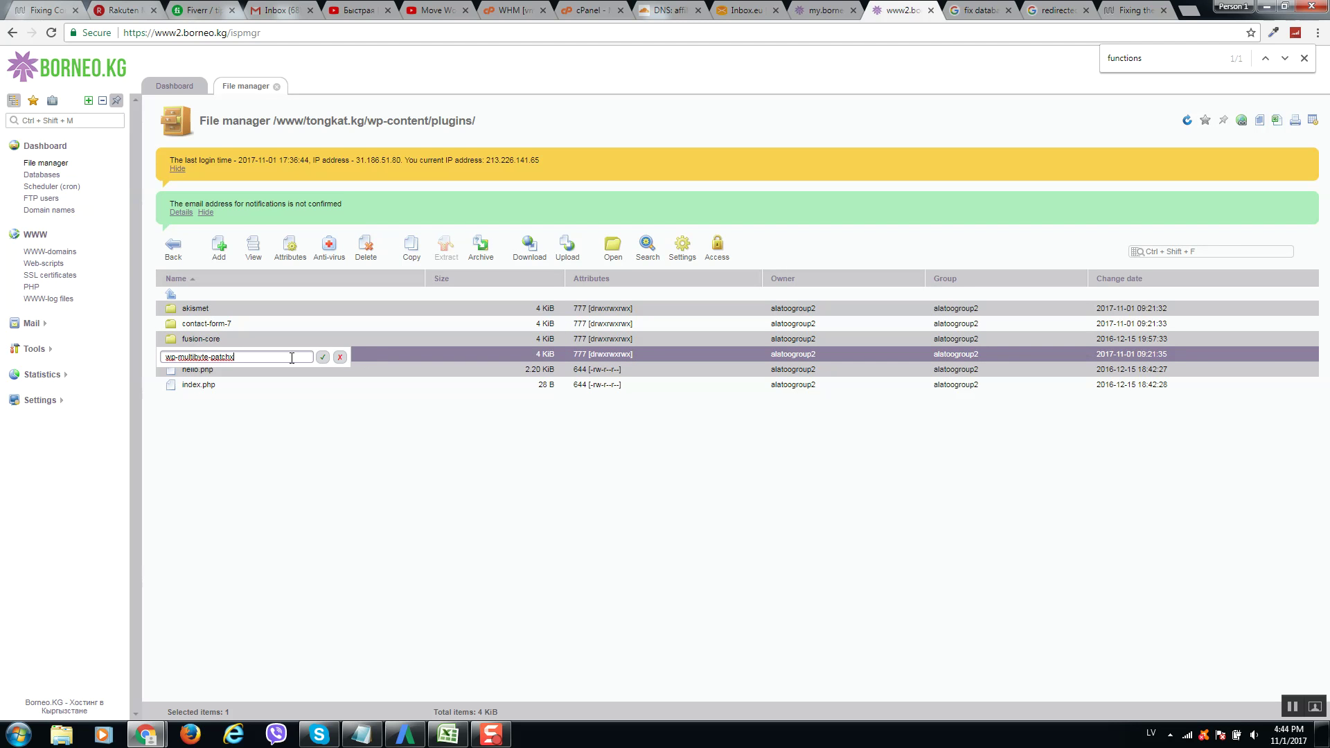
{"action": "left_click", "coordinate": [323, 357]}
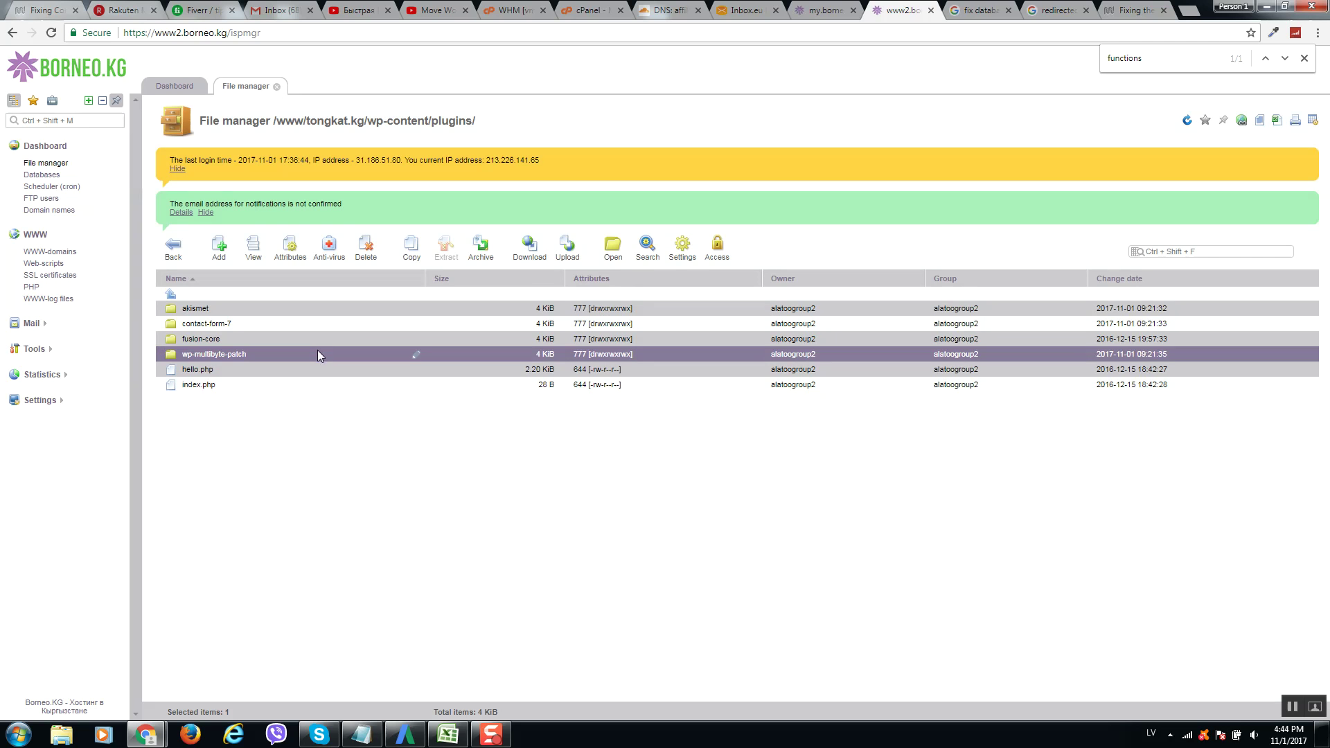
{"action": "mouse_move", "coordinate": [191, 739]}
{"action": "left_click", "coordinate": [88, 658]}
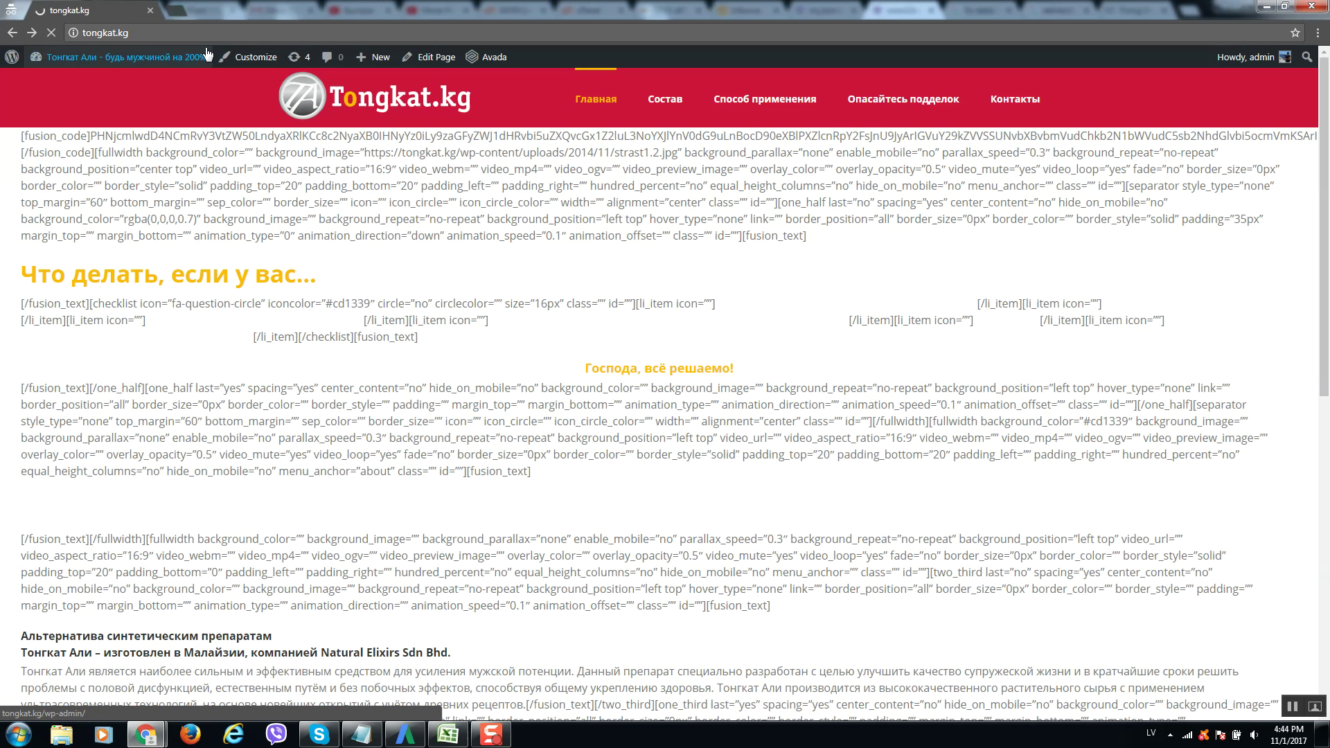
{"action": "key", "text": "F5"}
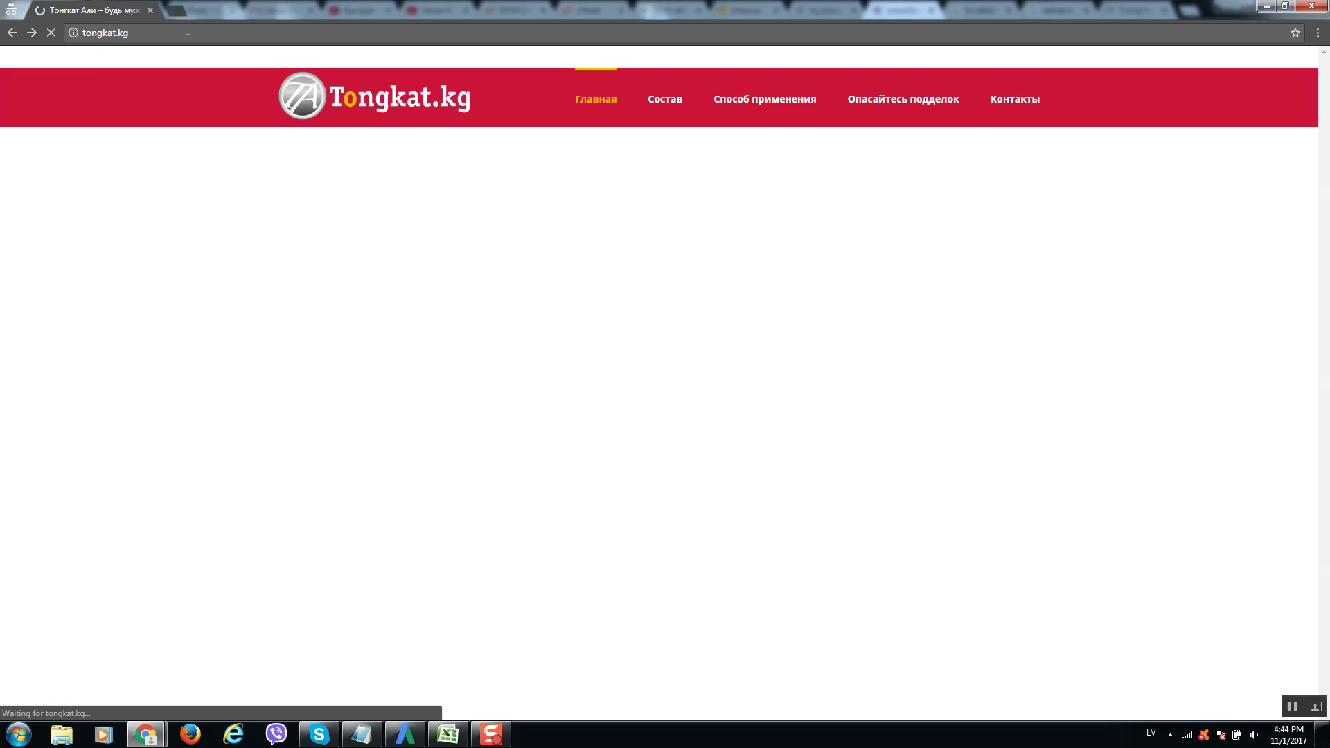
{"action": "left_click", "coordinate": [242, 38]}
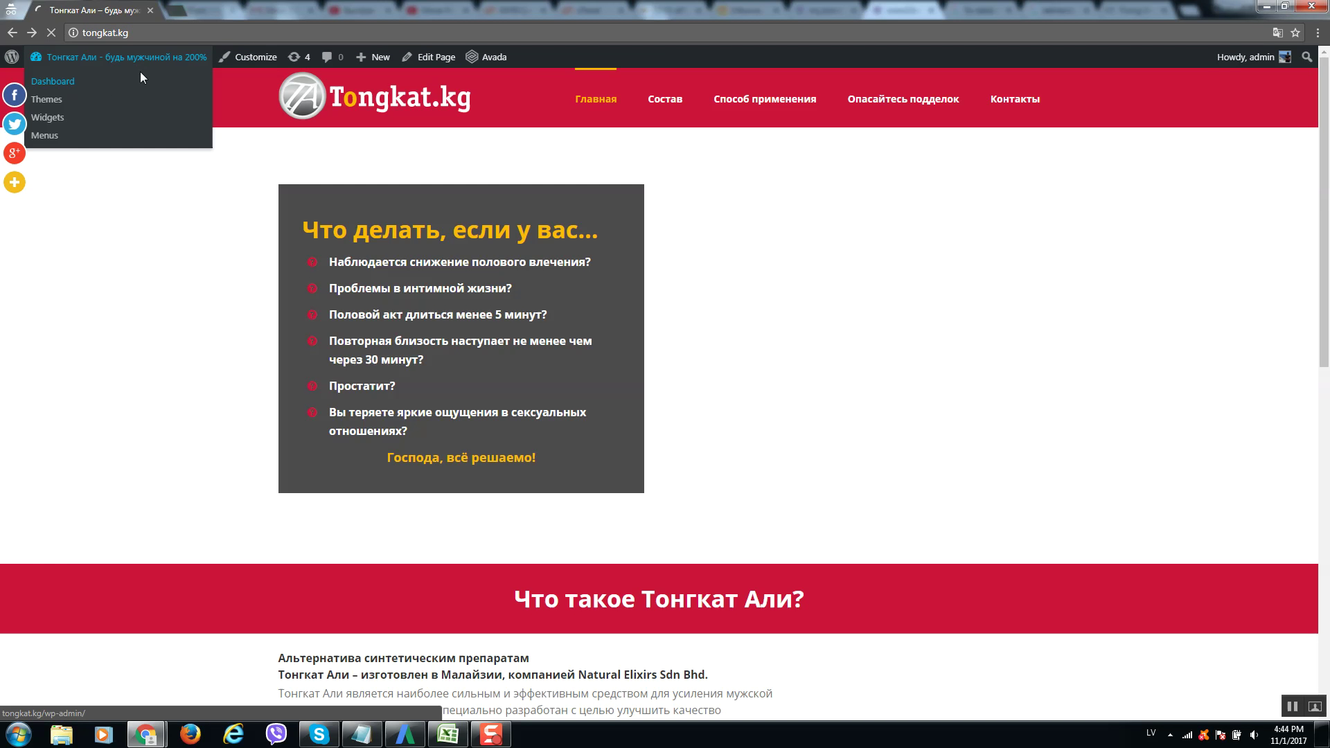
{"action": "left_click", "coordinate": [143, 86]}
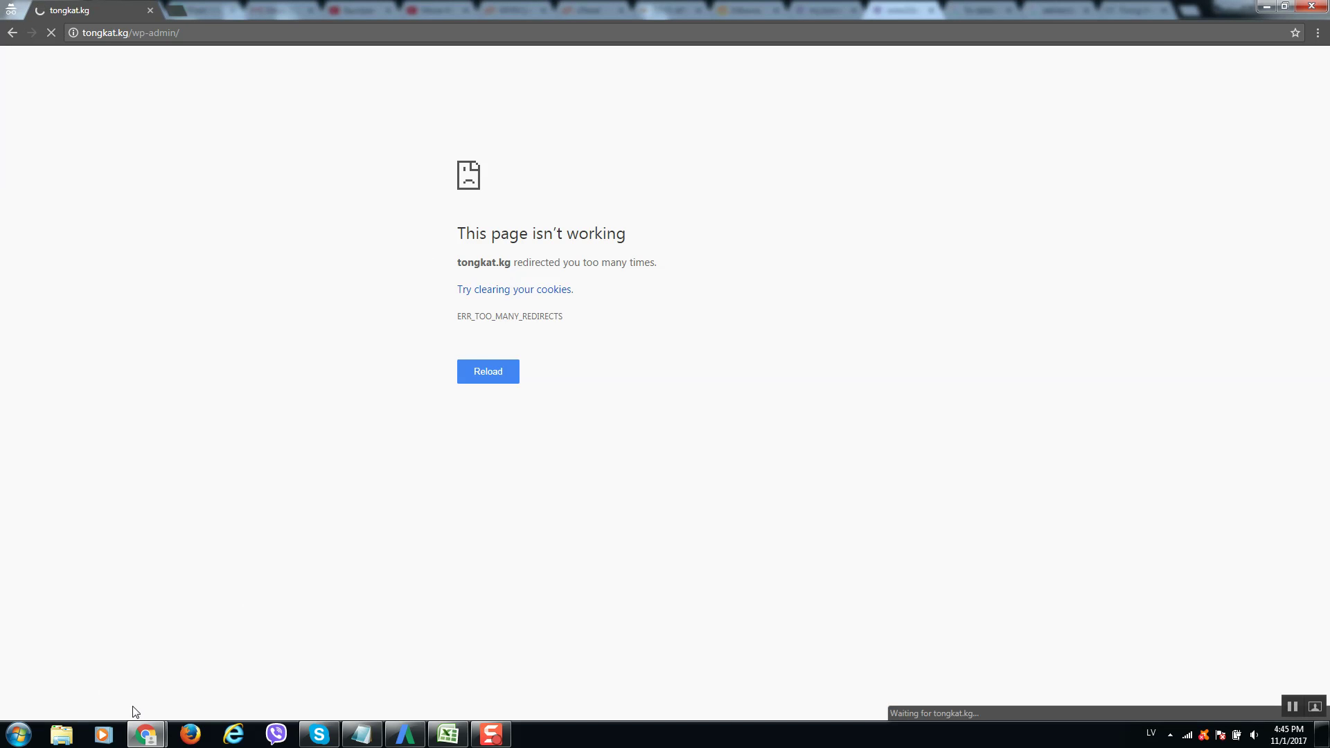
{"action": "mouse_move", "coordinate": [152, 724]}
{"action": "left_click", "coordinate": [132, 686]}
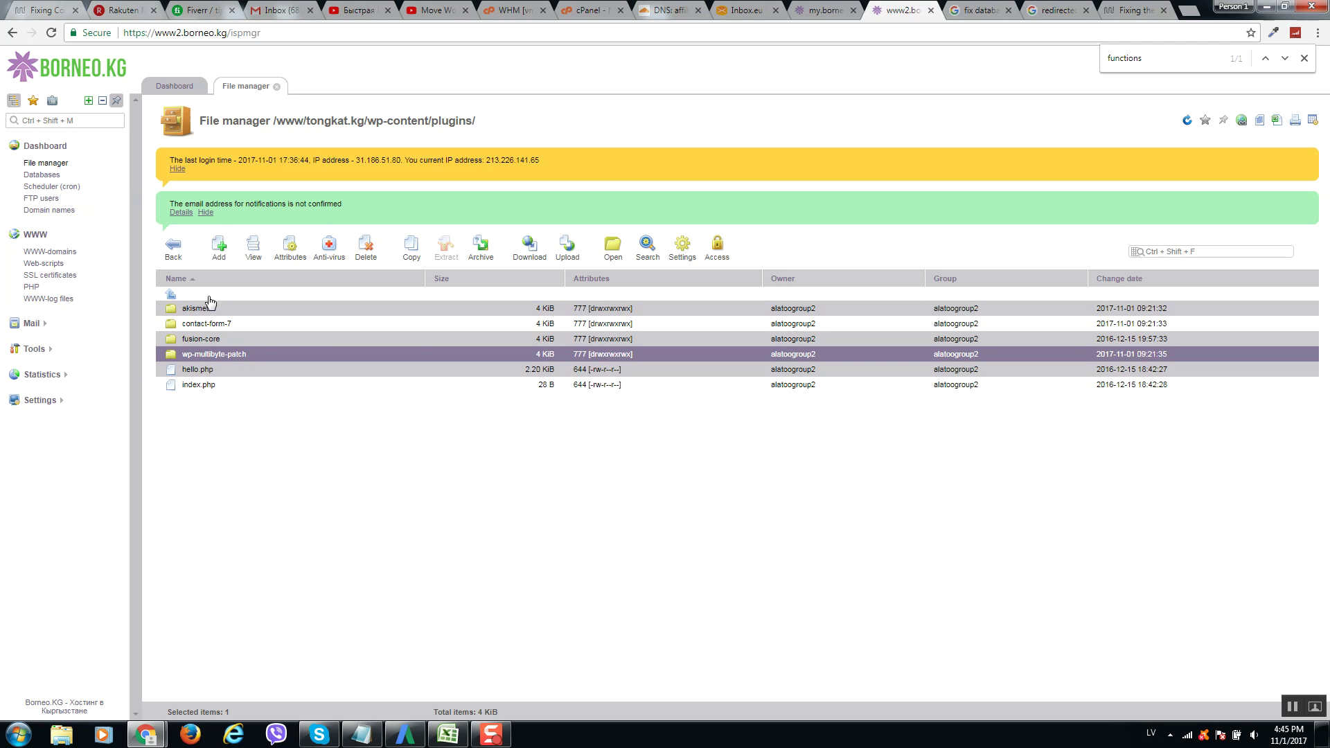
Go up to wp-content, open themes, and rename the Avada New folder to Avada New1.
{"action": "key", "text": "BackSpace"}
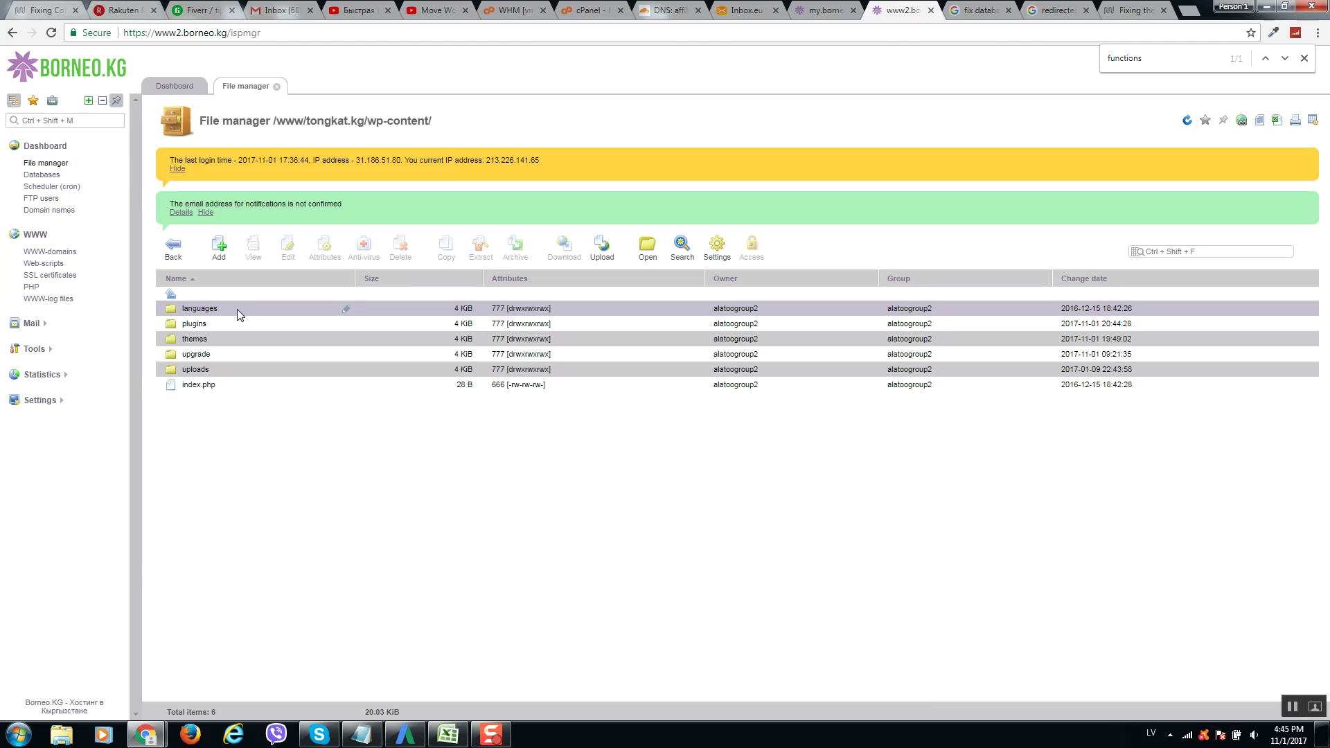
{"action": "left_click", "coordinate": [213, 339]}
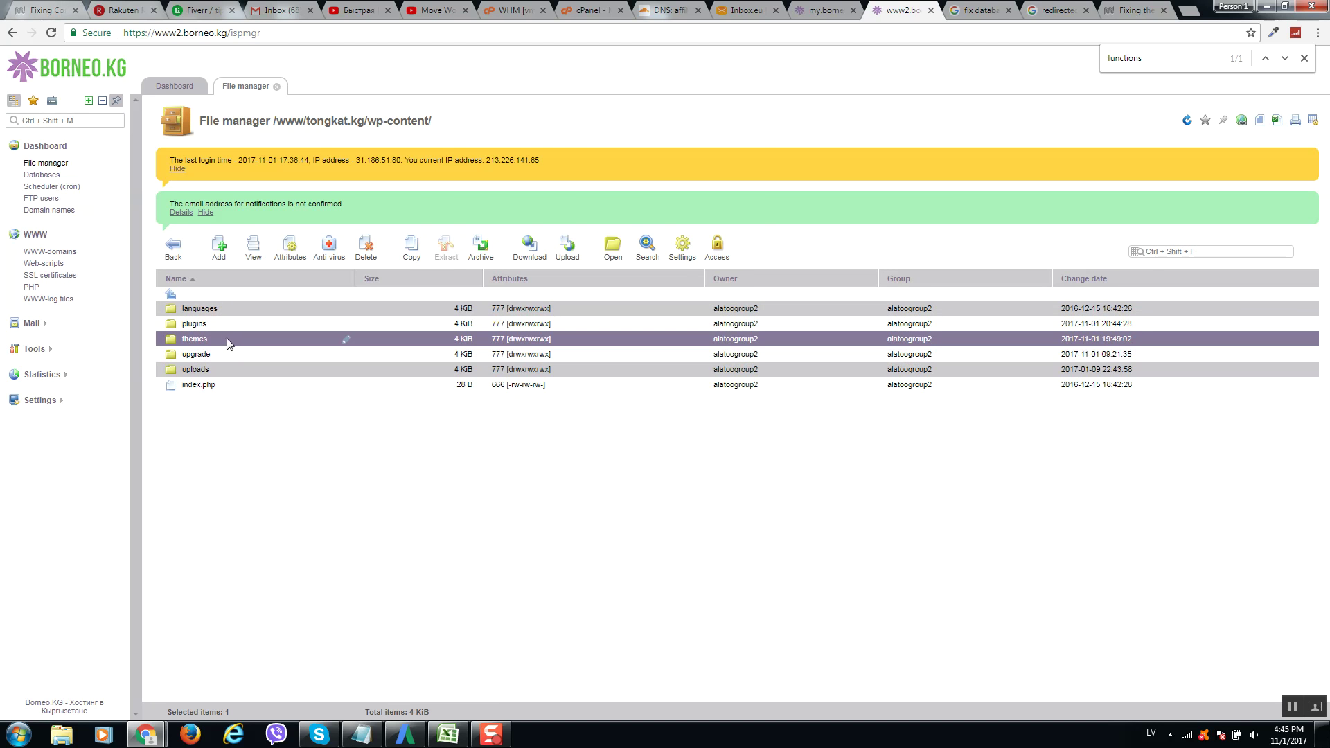
{"action": "key", "text": "Return"}
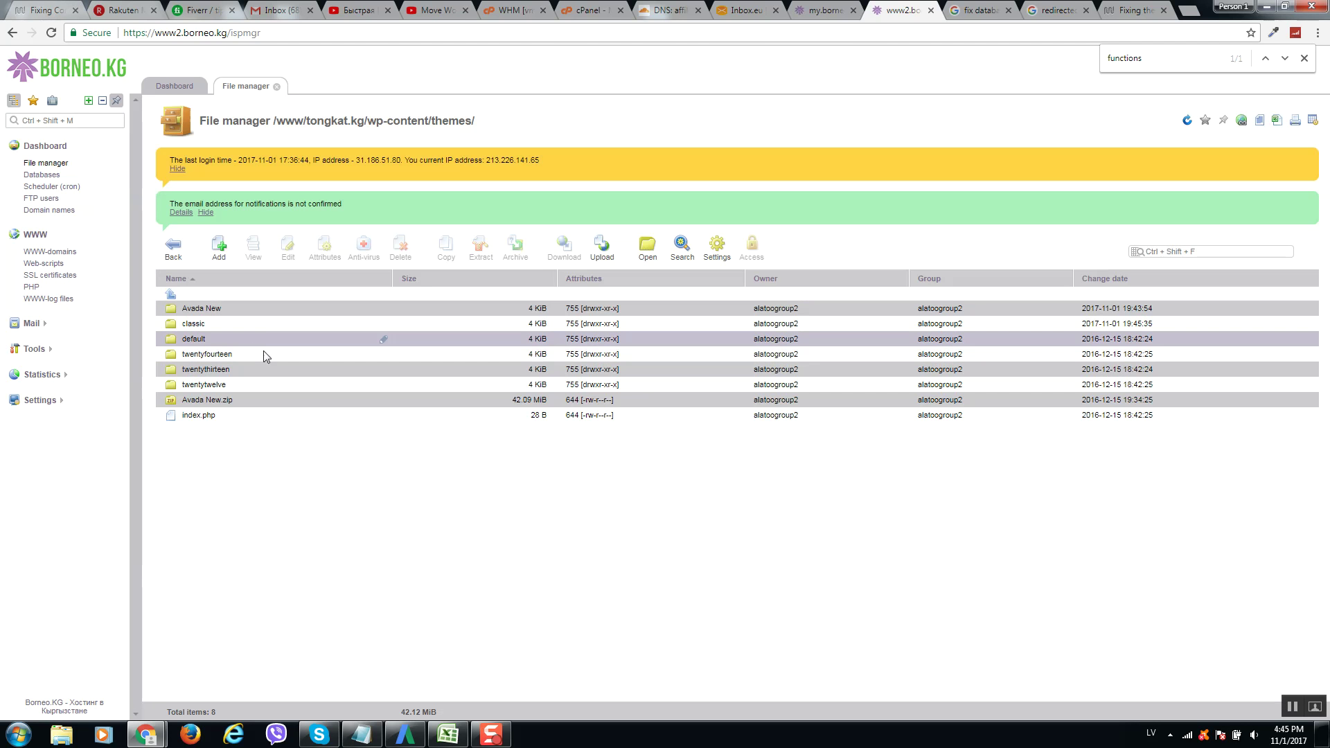
{"action": "left_click", "coordinate": [264, 308]}
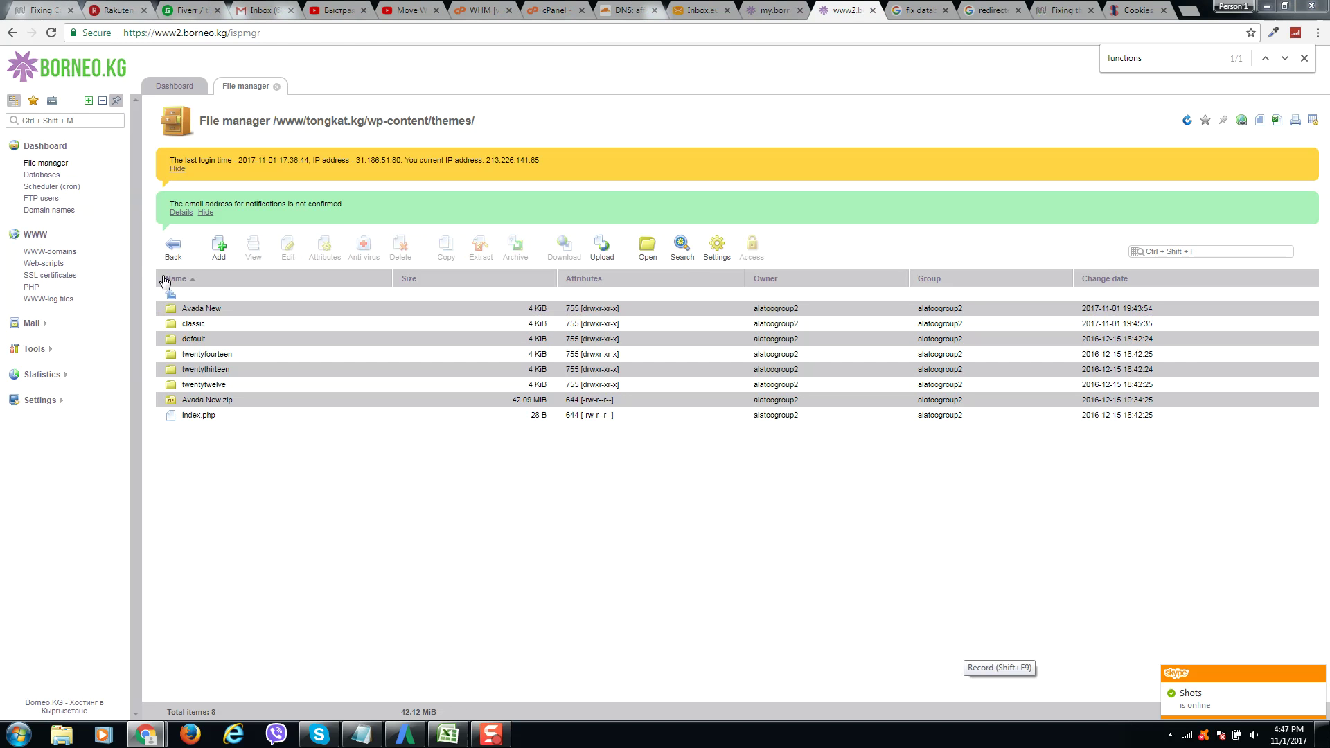
{"action": "left_click", "coordinate": [252, 309]}
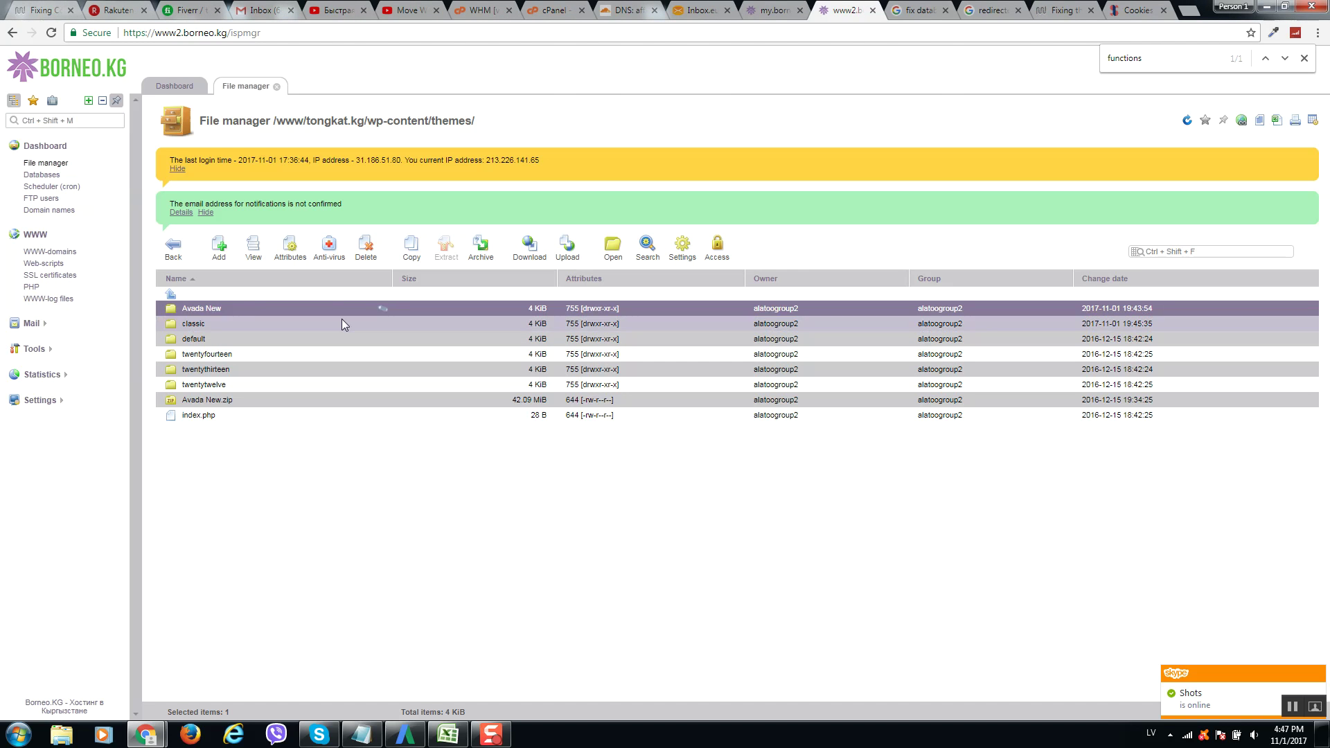
{"action": "key", "text": "alt+shift"}
{"action": "left_click", "coordinate": [284, 308]}
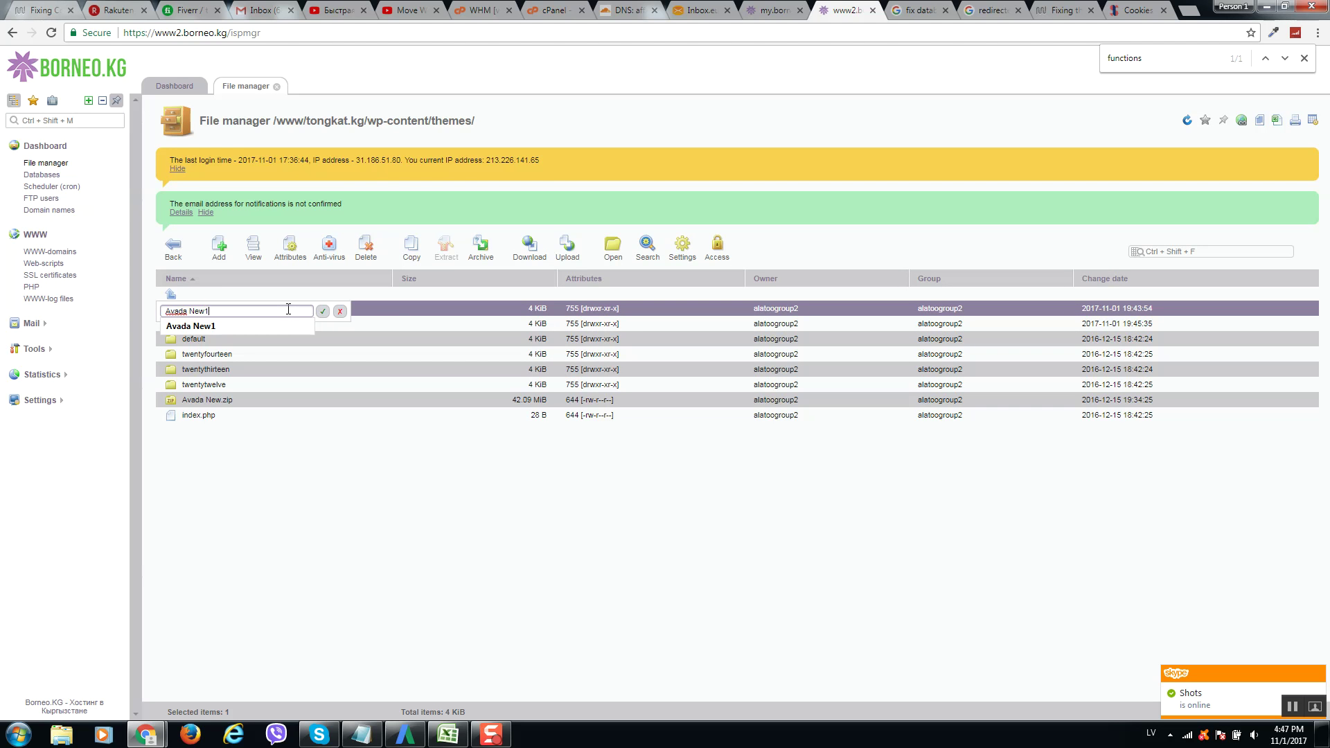
{"action": "left_click", "coordinate": [284, 323]}
{"action": "left_click", "coordinate": [322, 311]}
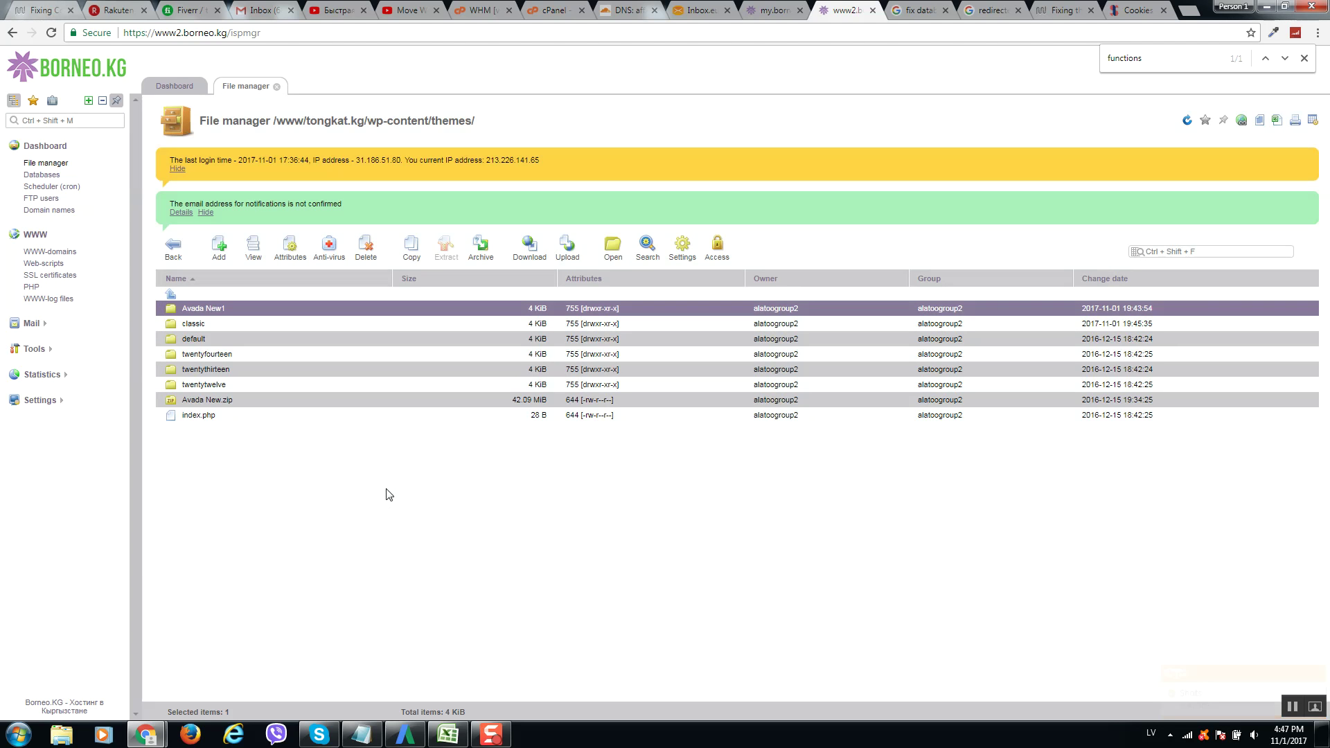
Strip wp-admin from the tongkat.kg address and load the /wp login page.
{"action": "mouse_move", "coordinate": [146, 734]}
{"action": "left_click", "coordinate": [249, 638]}
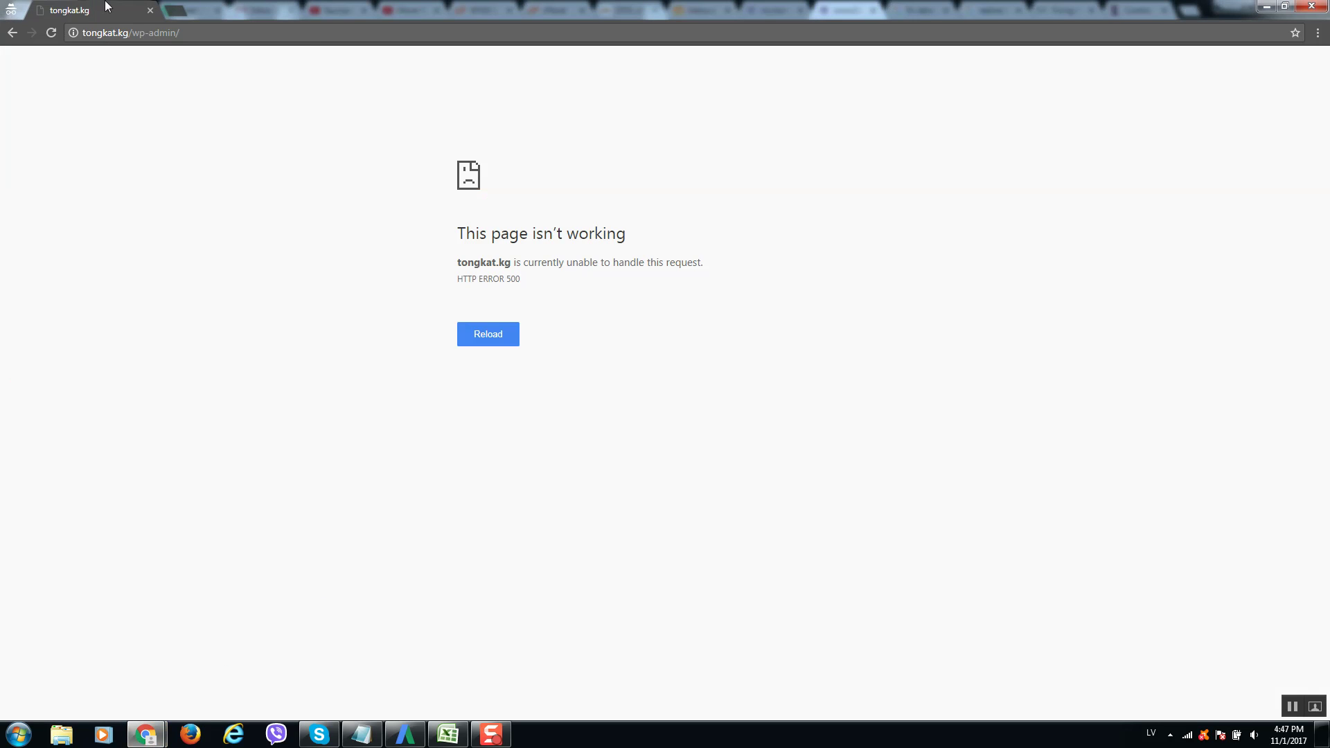
{"action": "left_click_drag", "start_coordinate": [135, 32], "coordinate": [1082, 26]}
{"action": "key", "text": "BackSpace"}
{"action": "key", "text": "Return"}
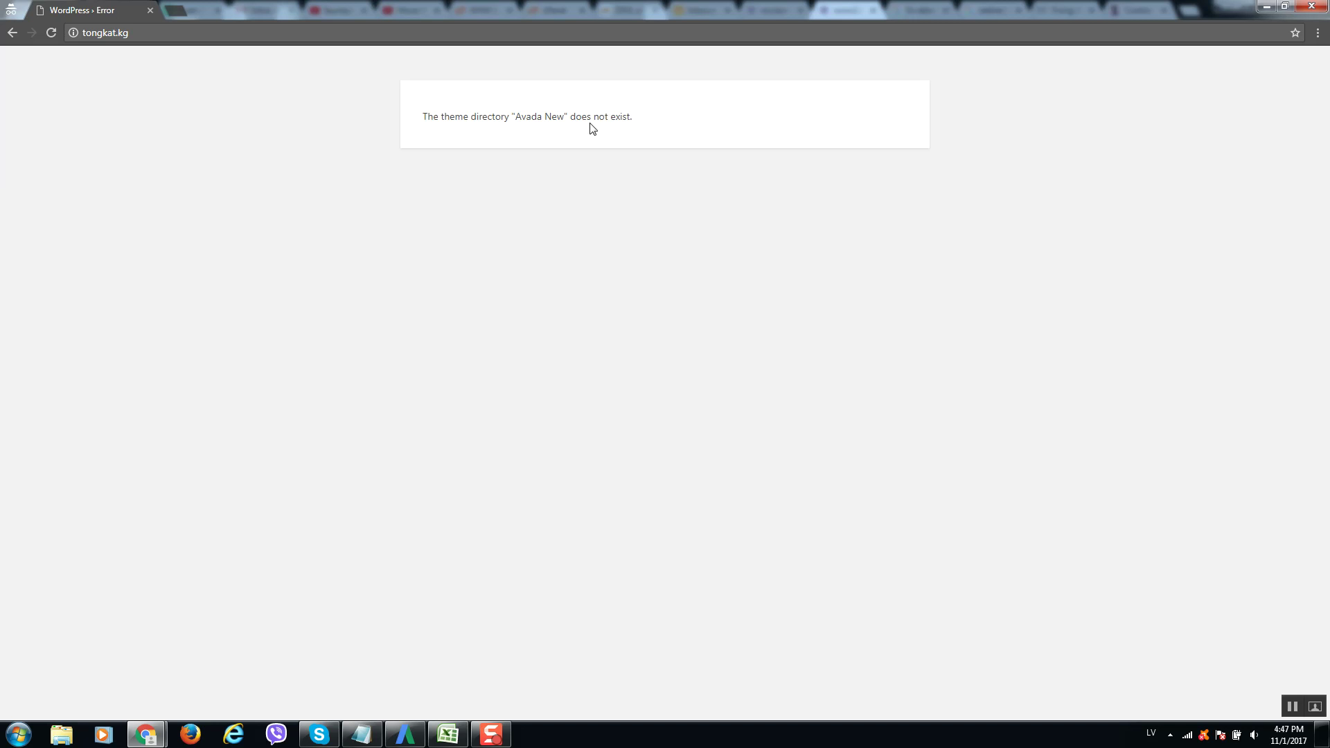
{"action": "type", "text": "/wp-login.php"}
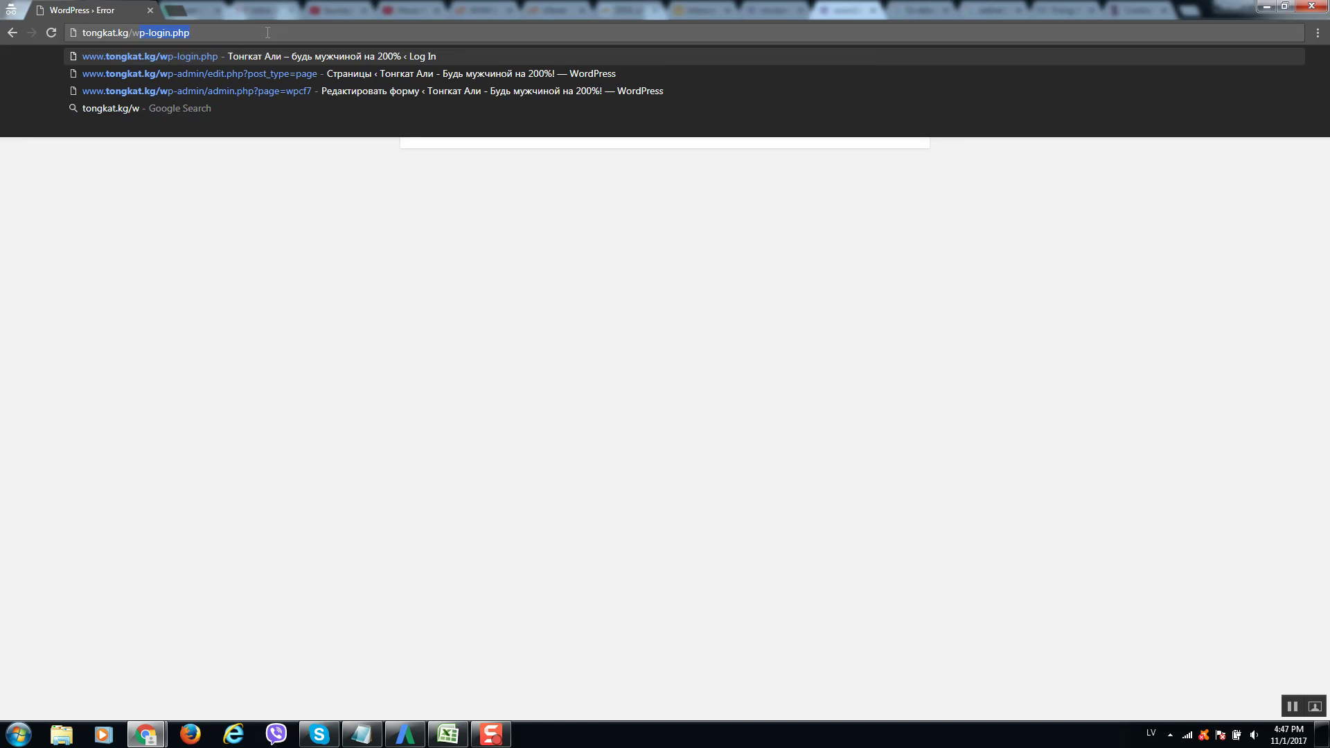
{"action": "key", "text": "Return"}
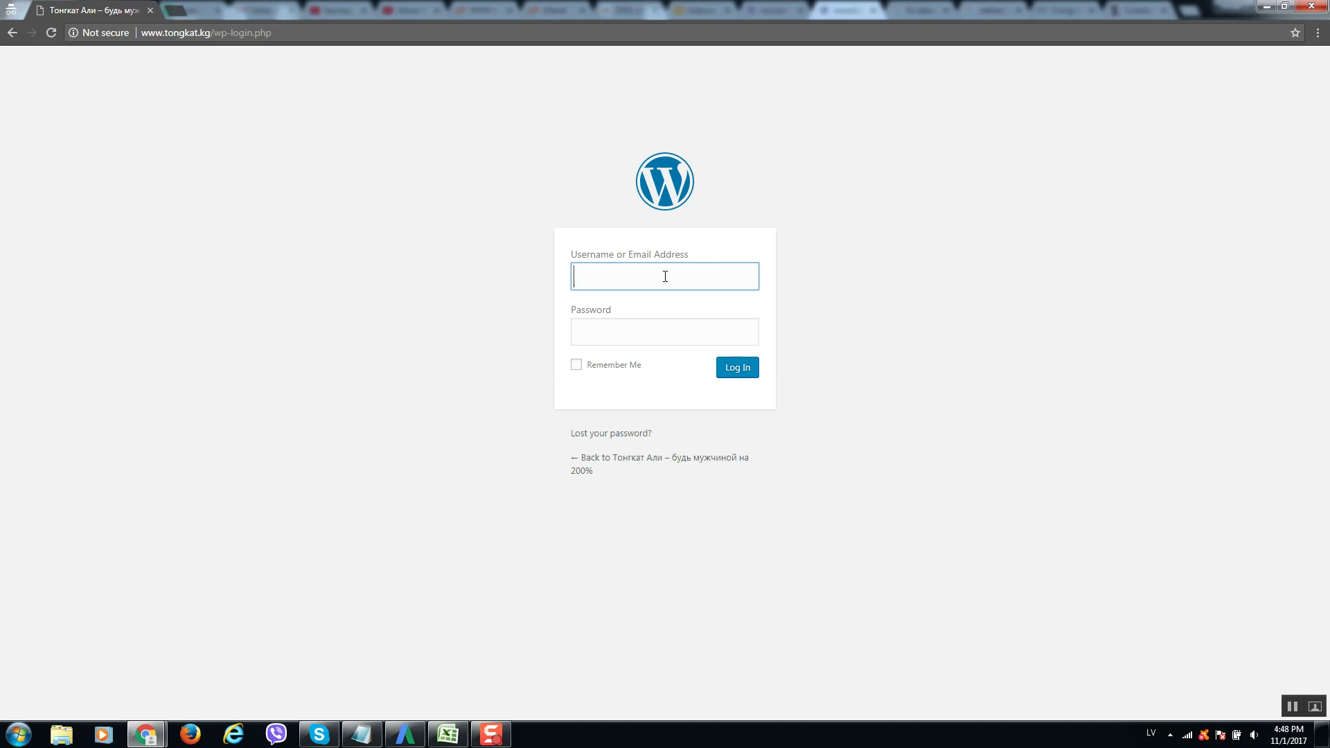
Log in as admin with the account password, which still ends in too-many-redirects.
{"action": "type", "text": "admin"}
{"action": "key", "text": "Tab"}
{"action": "type", "text": "••••••••••"}
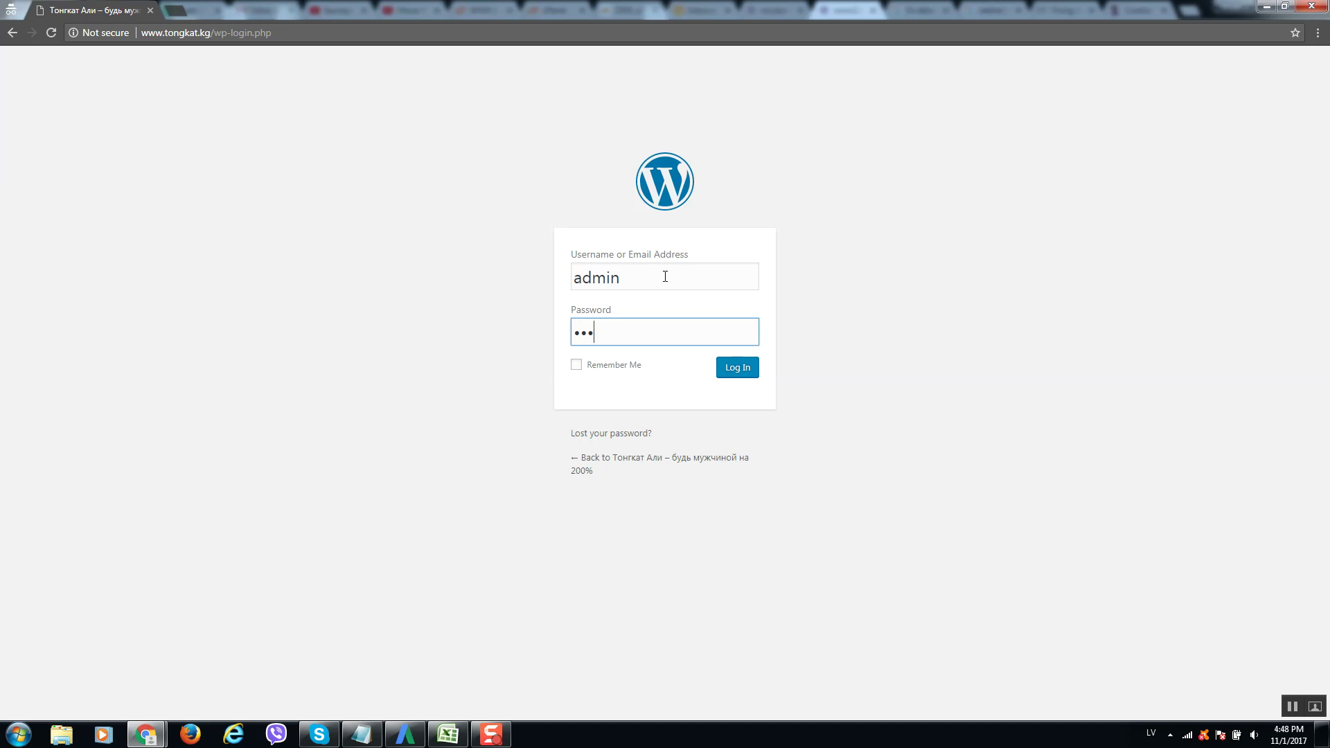
{"action": "type", "text": "••"}
{"action": "key", "text": "Return"}
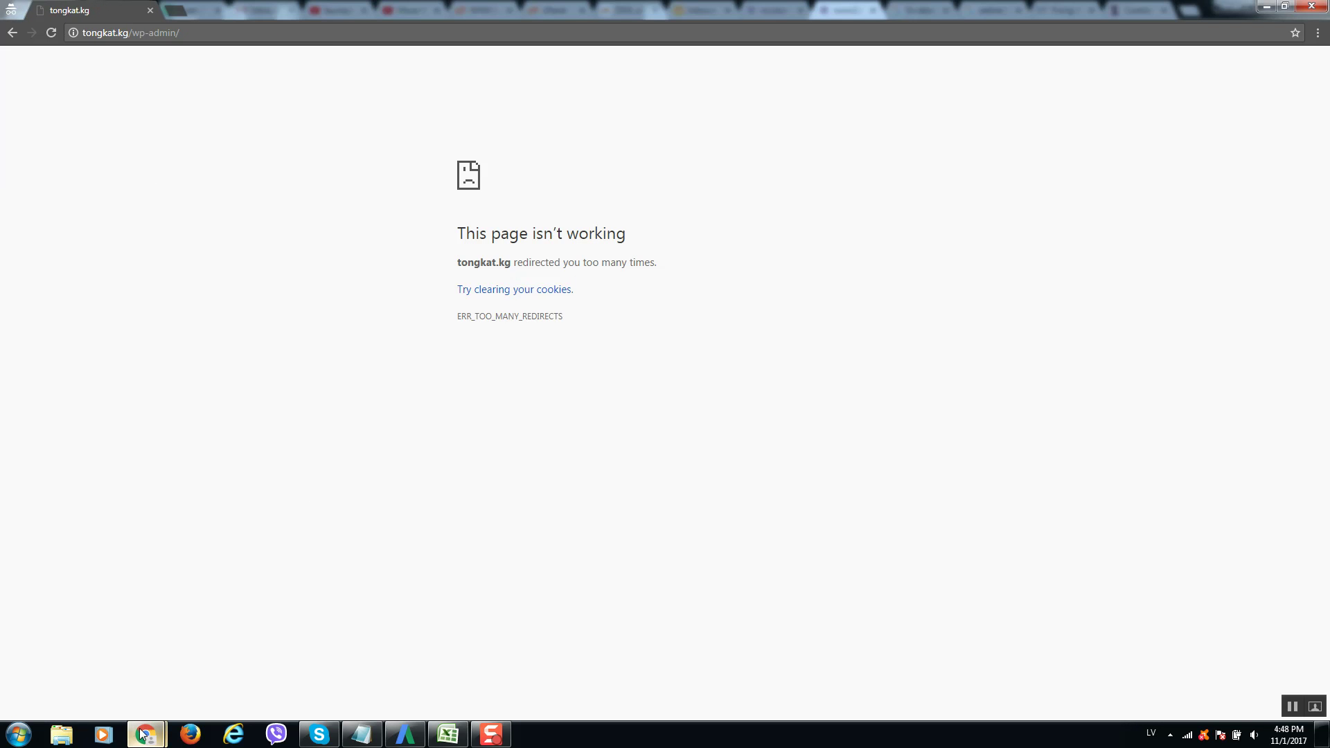
{"action": "mouse_move", "coordinate": [142, 727]}
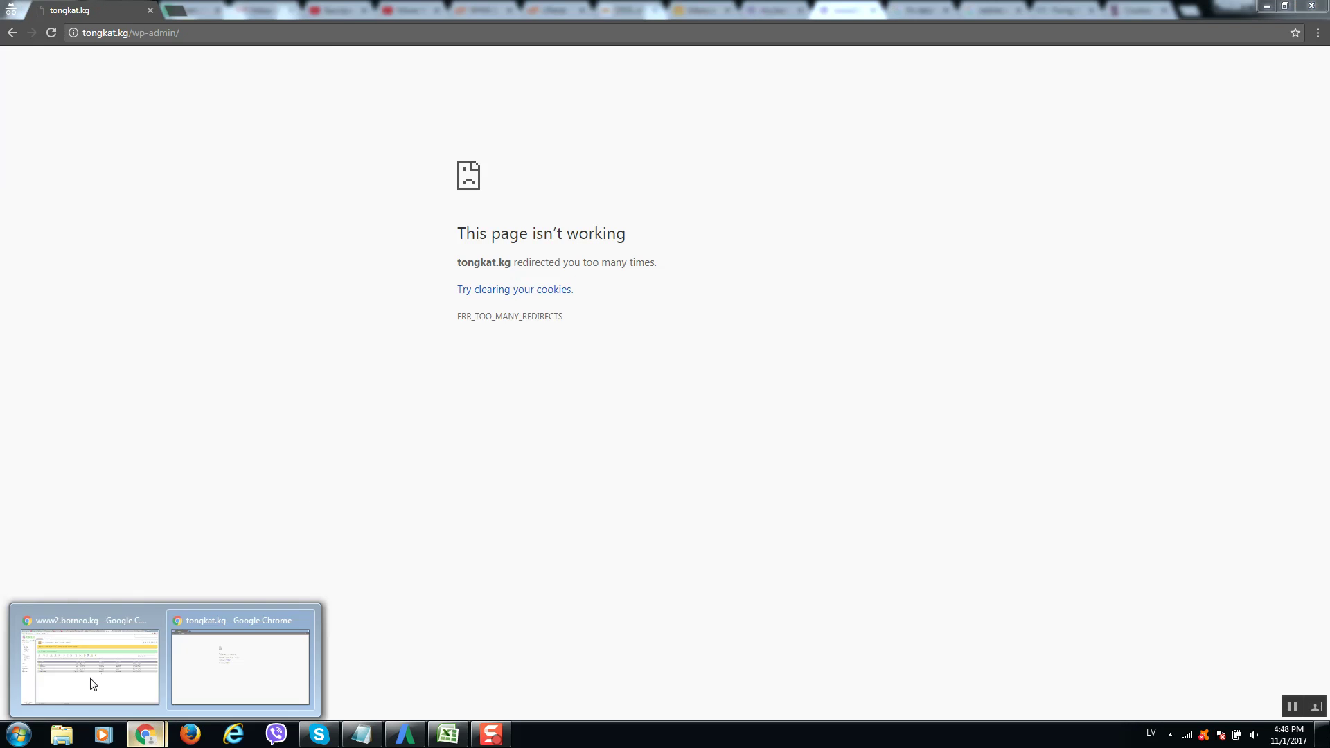
{"action": "left_click", "coordinate": [92, 679]}
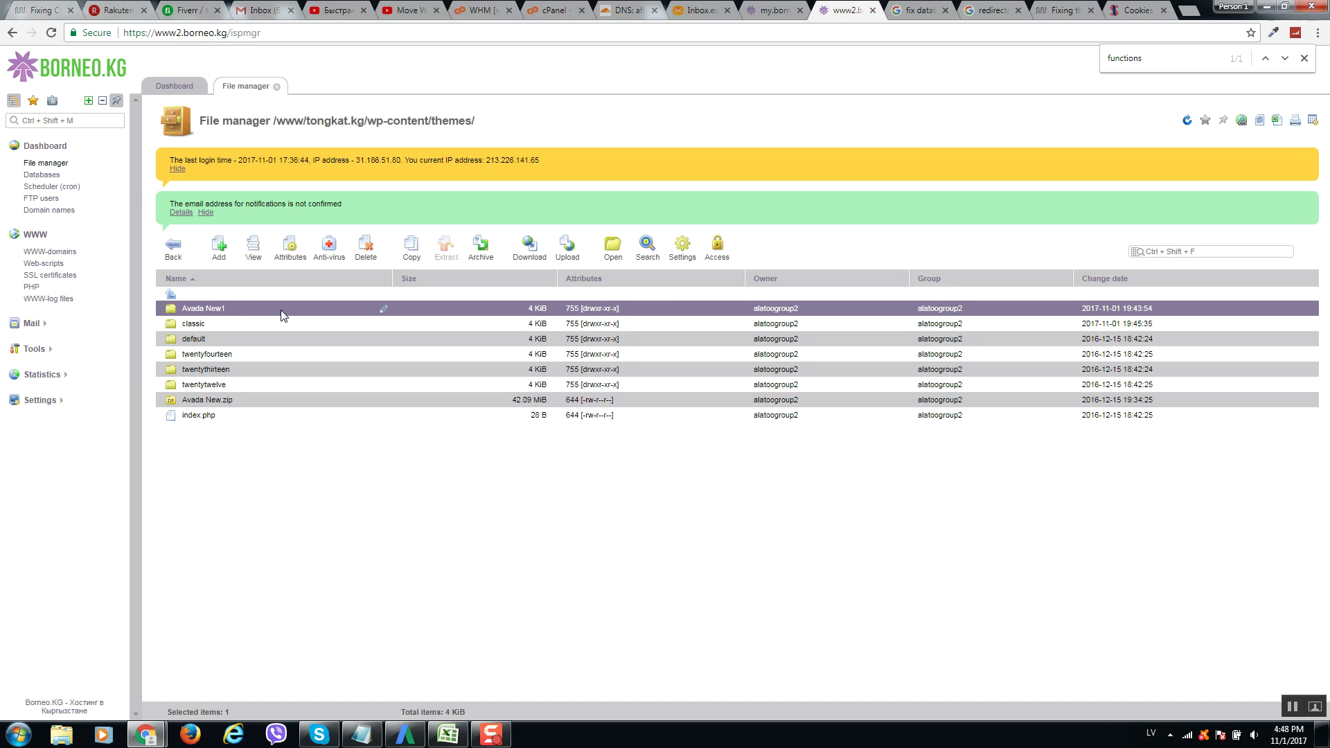
Rename the Avada New1 theme folder back to Avada New.
{"action": "left_click", "coordinate": [385, 310]}
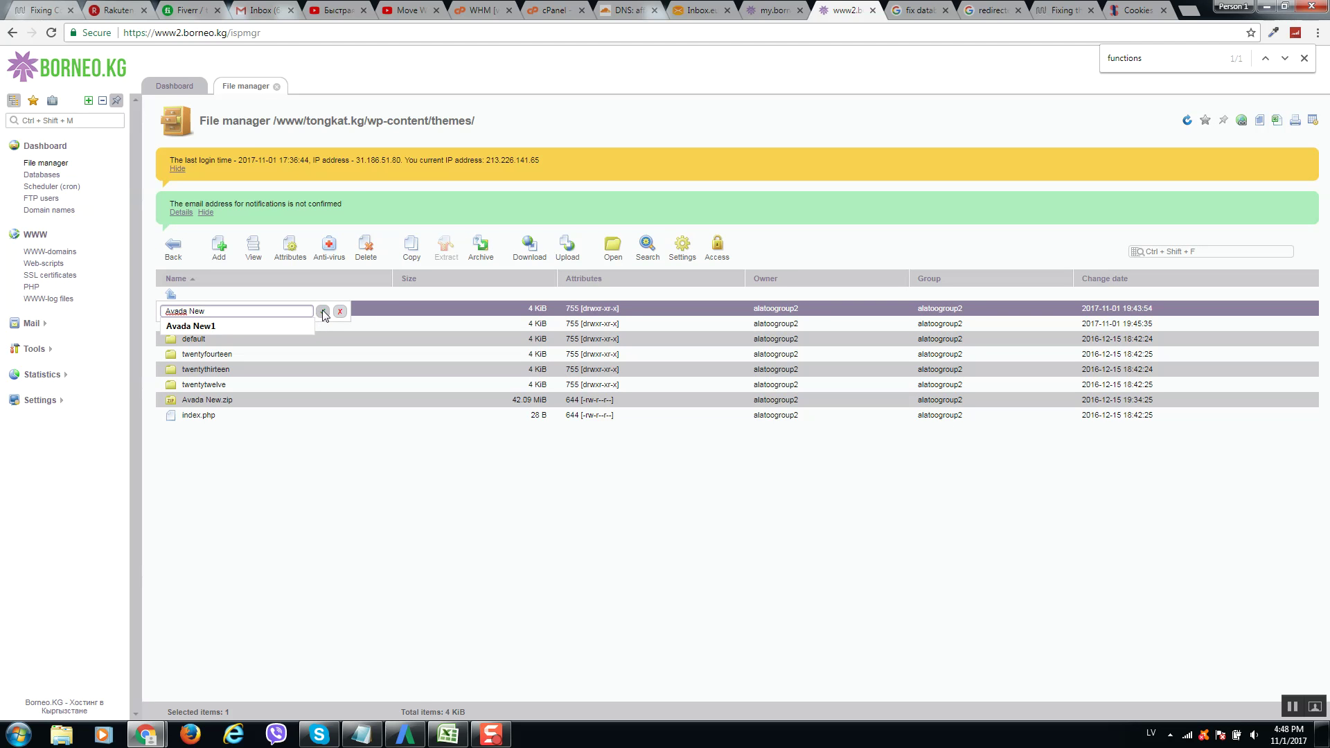
{"action": "left_click", "coordinate": [322, 311]}
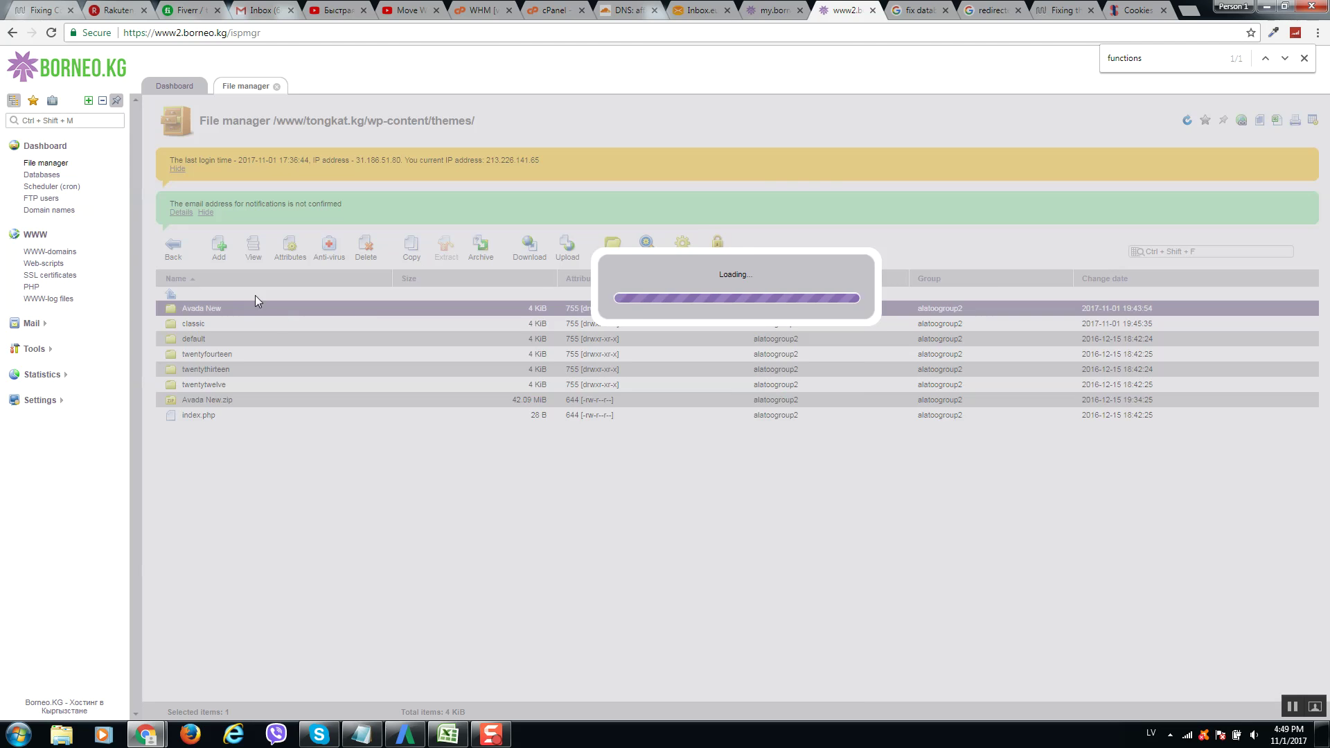
{"action": "scroll", "coordinate": [296, 468], "scroll_direction": "down", "scroll_amount": 5}
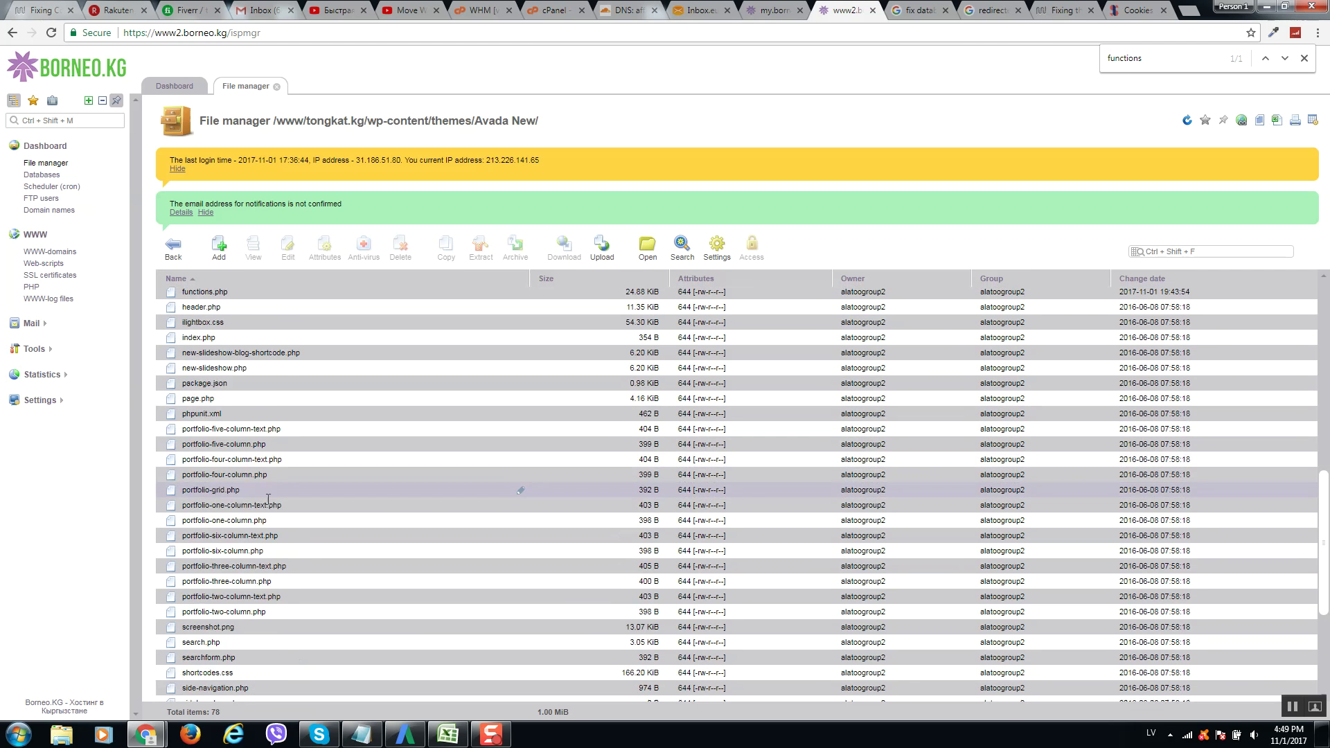
{"action": "scroll", "coordinate": [268, 499], "scroll_direction": "down", "scroll_amount": 3}
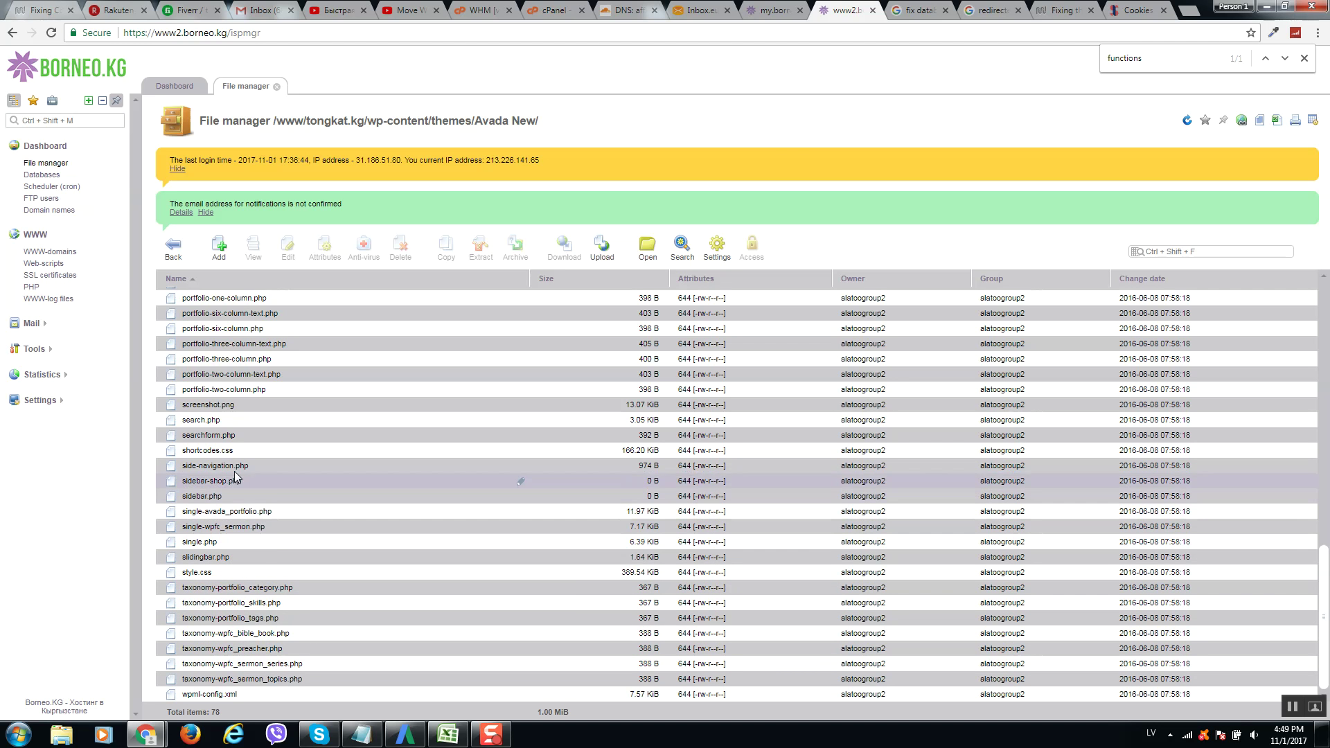
{"action": "scroll", "coordinate": [236, 476], "scroll_direction": "up", "scroll_amount": 3}
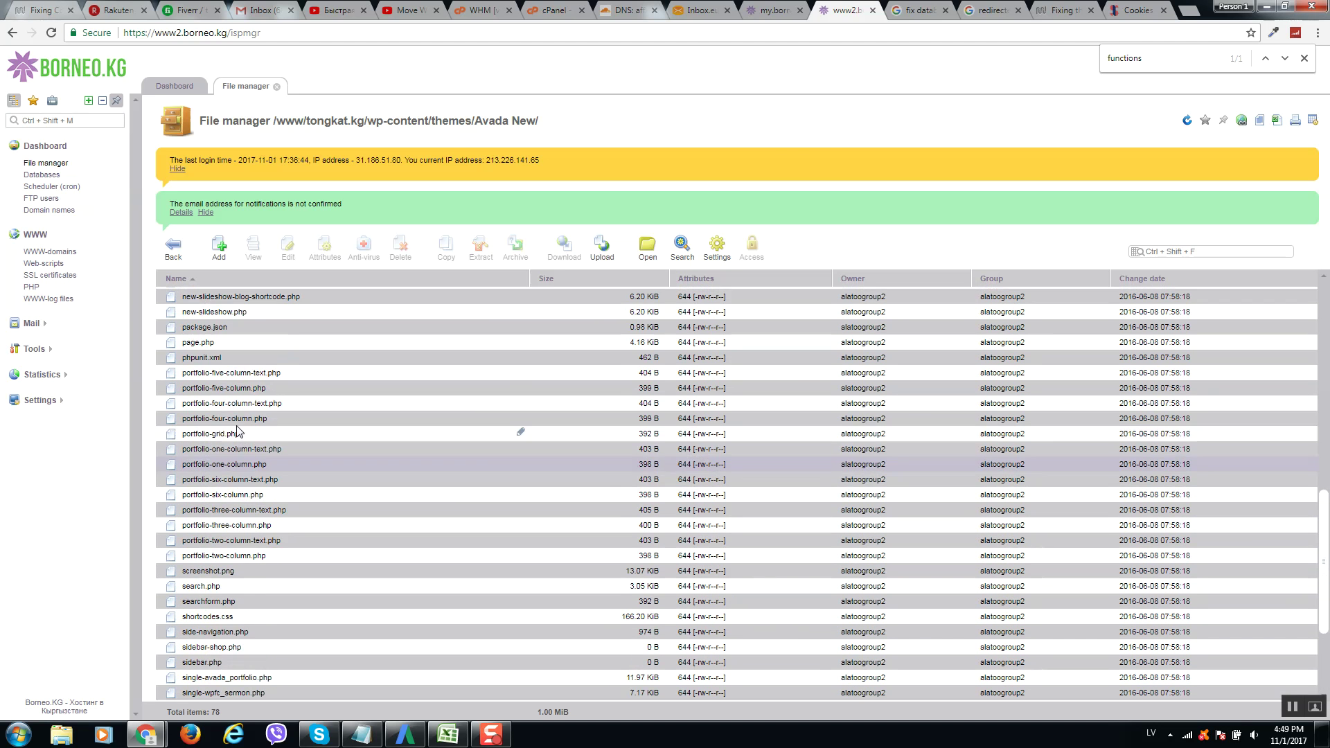
{"action": "scroll", "coordinate": [236, 428], "scroll_direction": "up", "scroll_amount": 3}
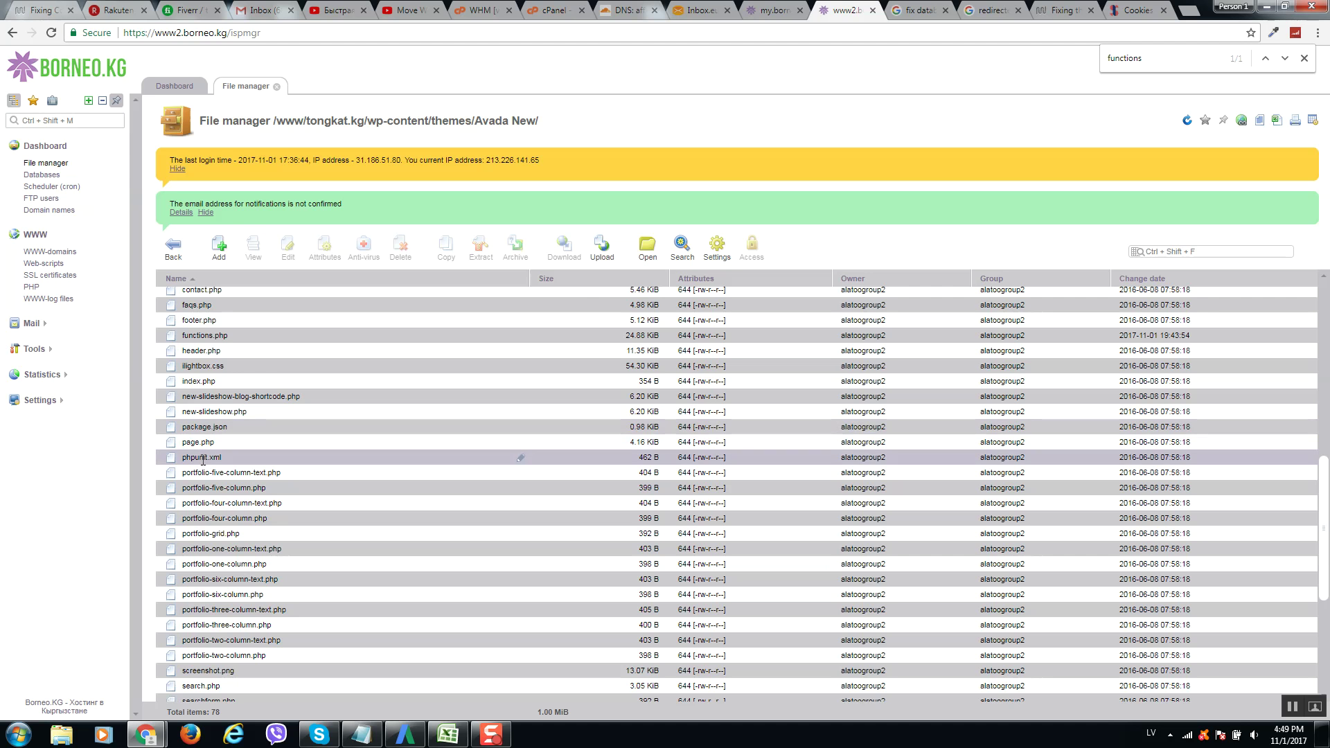
Open Avada New's functions.php in the editor and scroll down to its setcookie lines.
{"action": "left_click", "coordinate": [261, 337]}
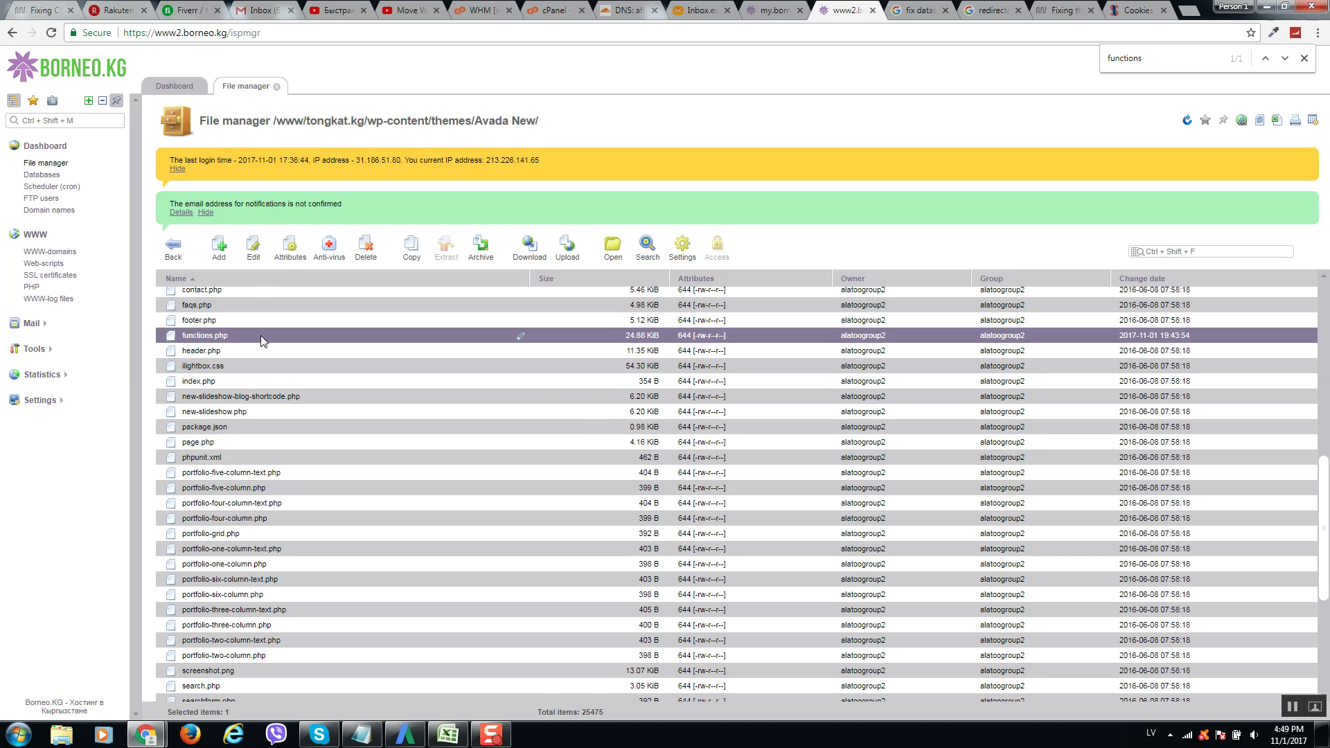
{"action": "left_click", "coordinate": [282, 252]}
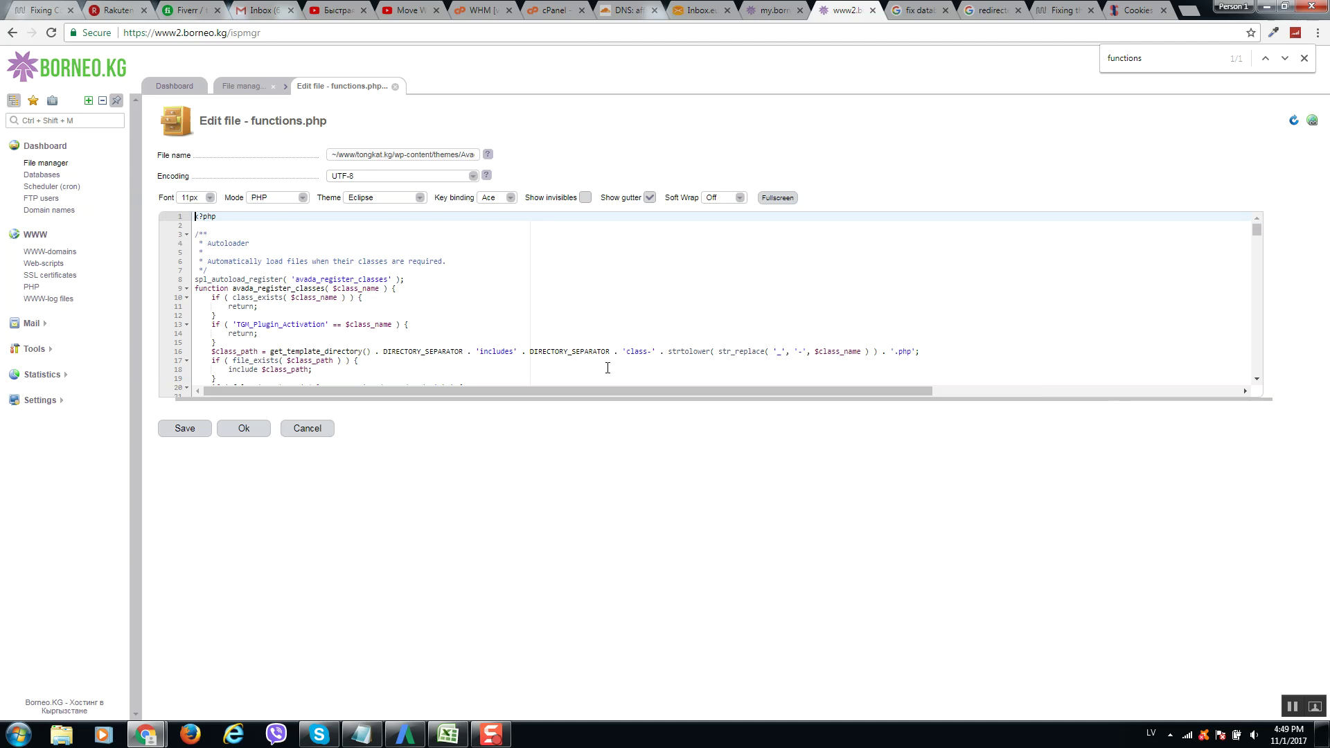
{"action": "scroll", "coordinate": [287, 301], "scroll_direction": "down", "scroll_amount": 4}
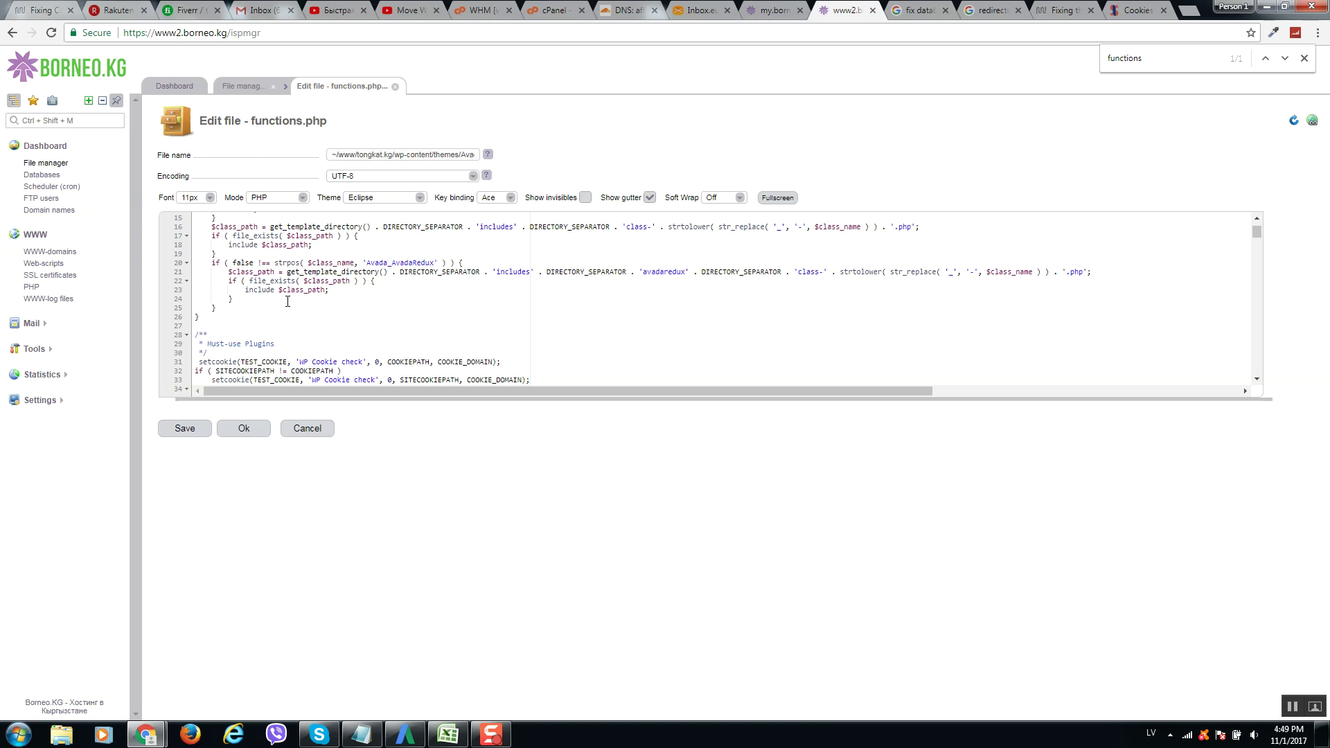
{"action": "scroll", "coordinate": [336, 291], "scroll_direction": "down", "scroll_amount": 3}
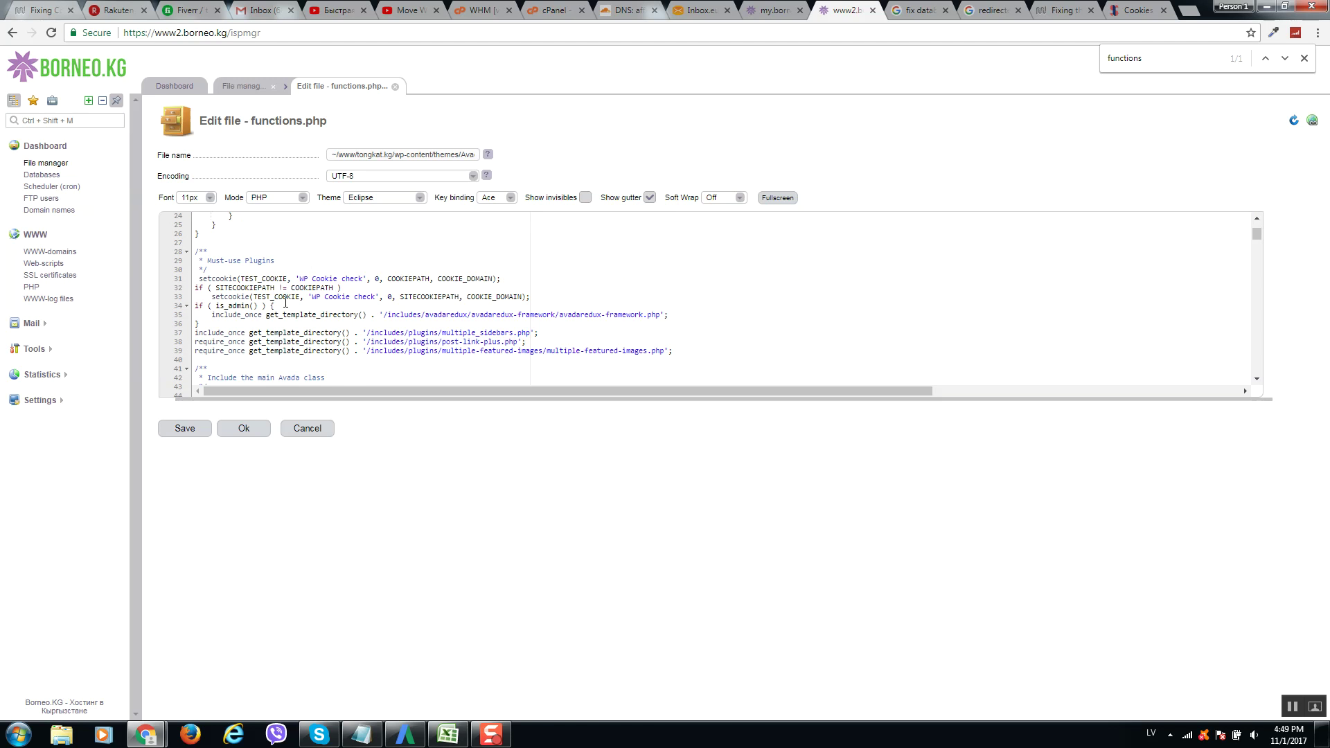
{"action": "scroll", "coordinate": [286, 304], "scroll_direction": "down", "scroll_amount": 2}
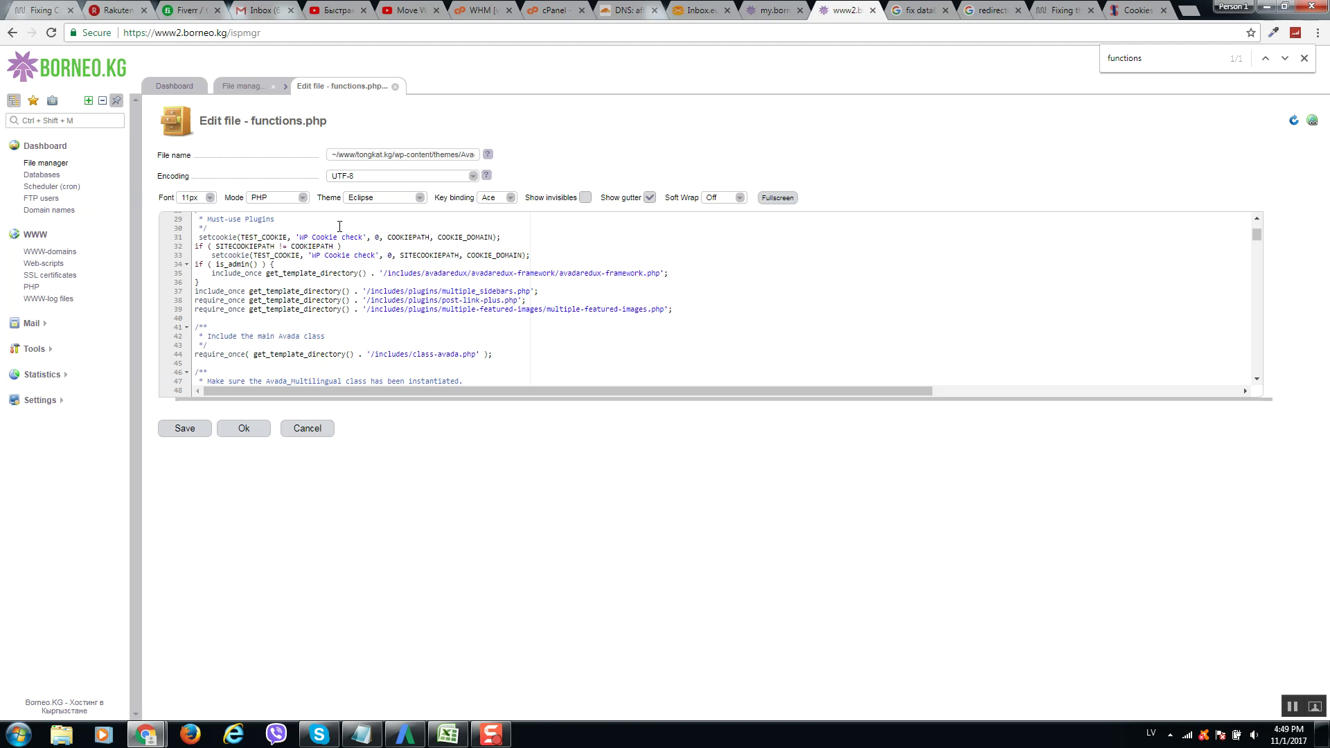
{"action": "left_click", "coordinate": [1136, 10]}
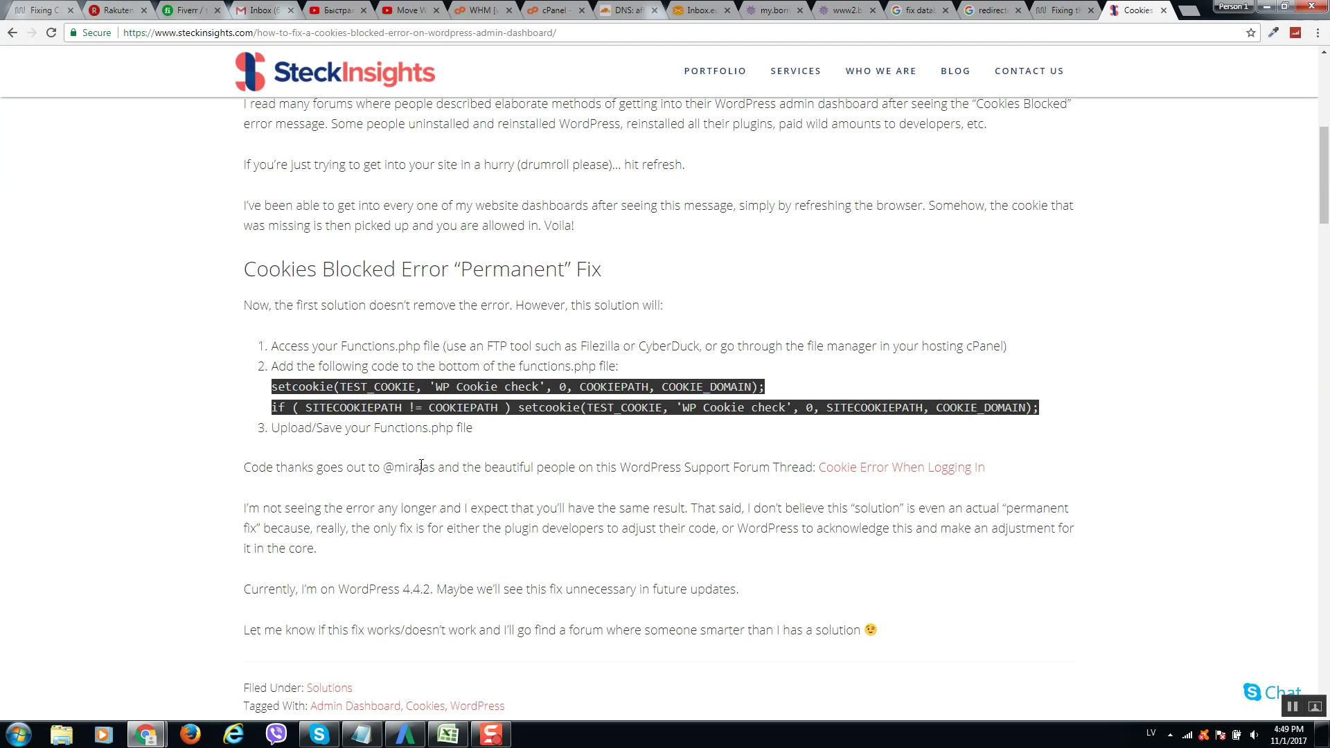
Select the two setcookie lines of the SteckInsights permanent-fix code, then return to functions.php.
{"action": "left_click_drag", "start_coordinate": [272, 386], "coordinate": [1040, 407]}
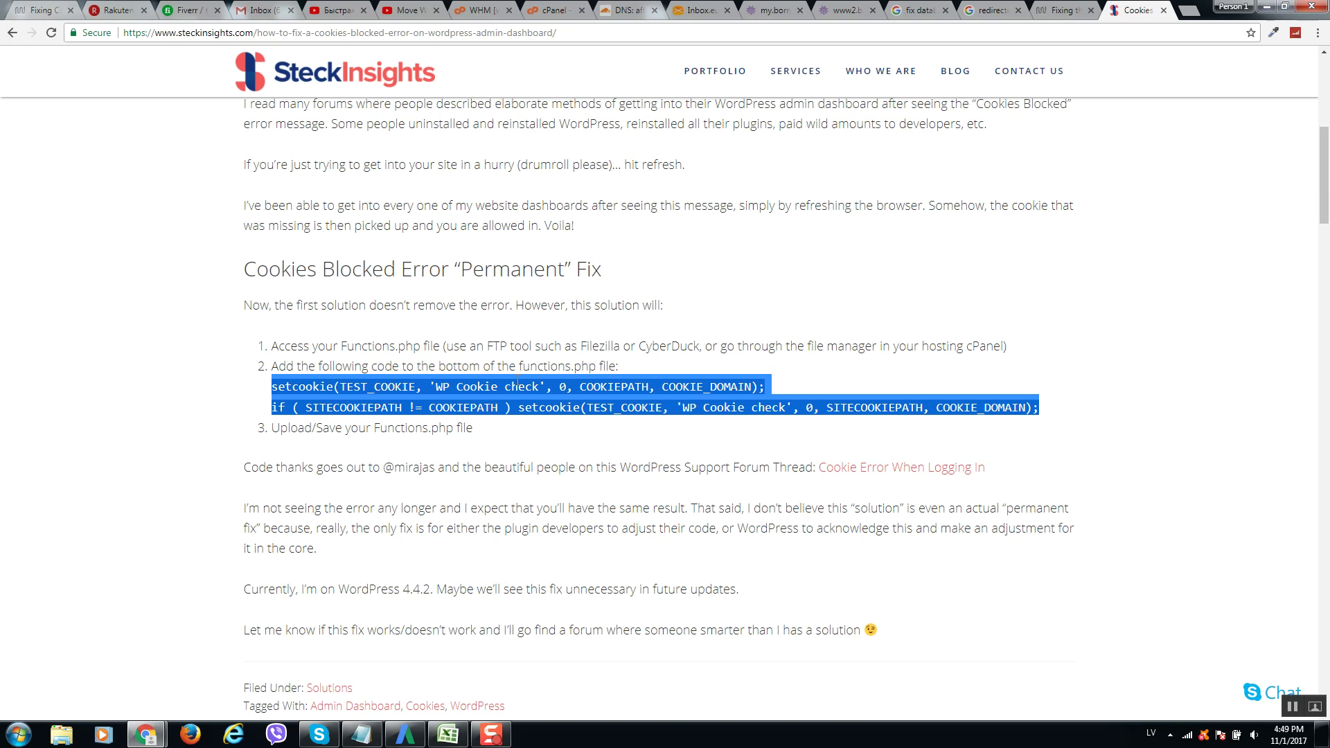
{"action": "left_click", "coordinate": [840, 9]}
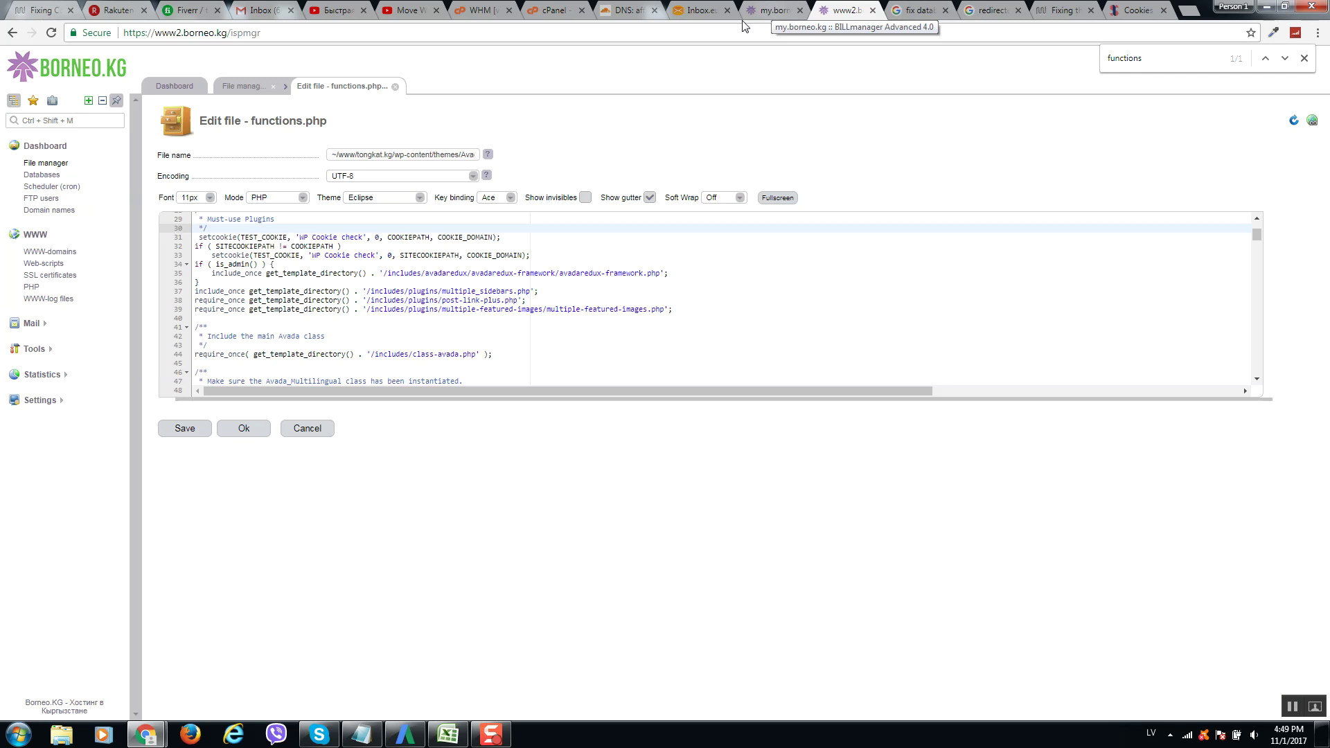
Save Avada New's functions.php and close the editor with Ok.
{"action": "left_click", "coordinate": [191, 434]}
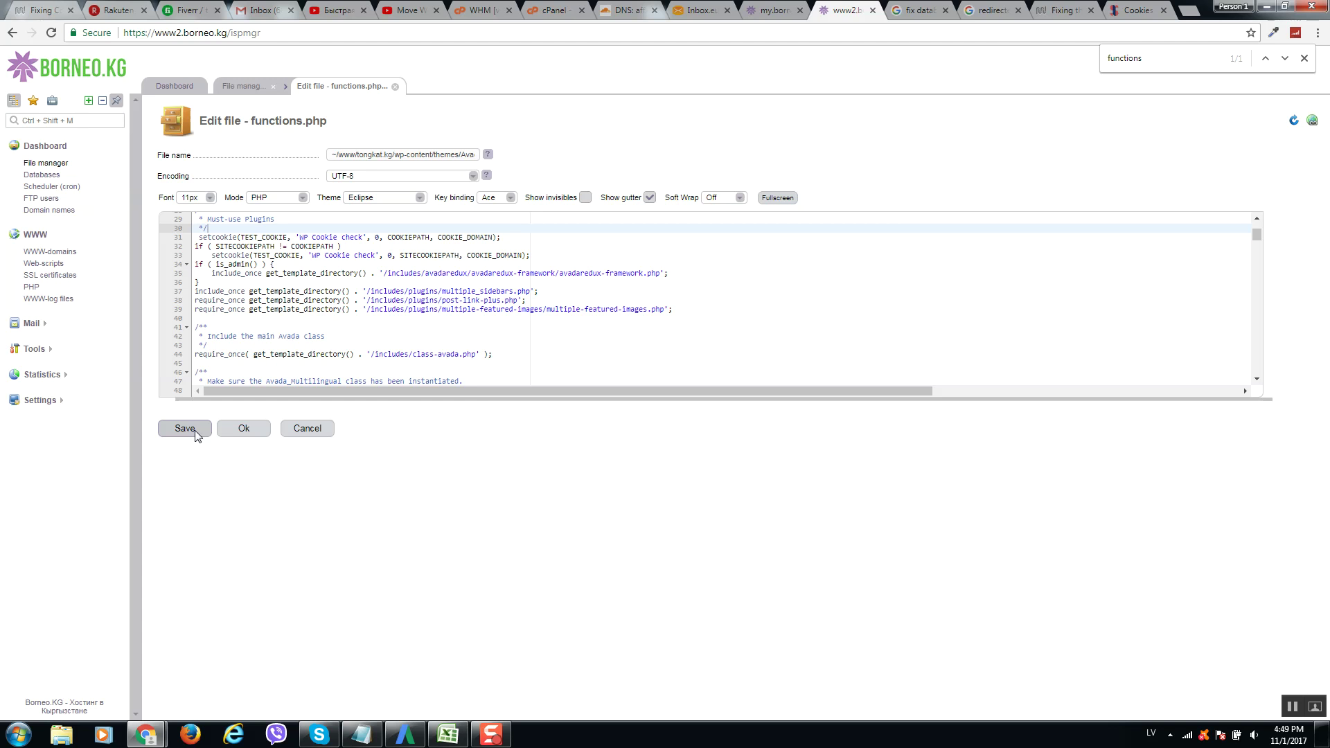
{"action": "left_click", "coordinate": [193, 432]}
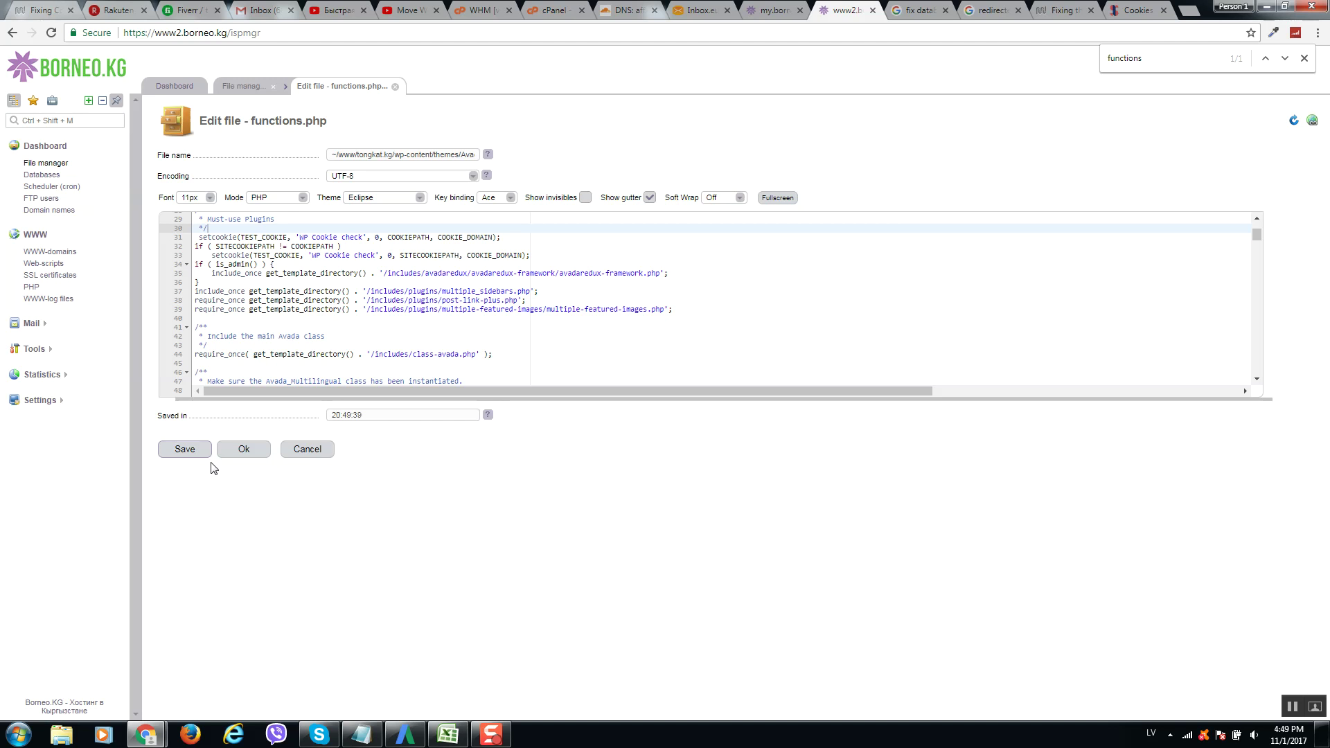
{"action": "left_click", "coordinate": [223, 448]}
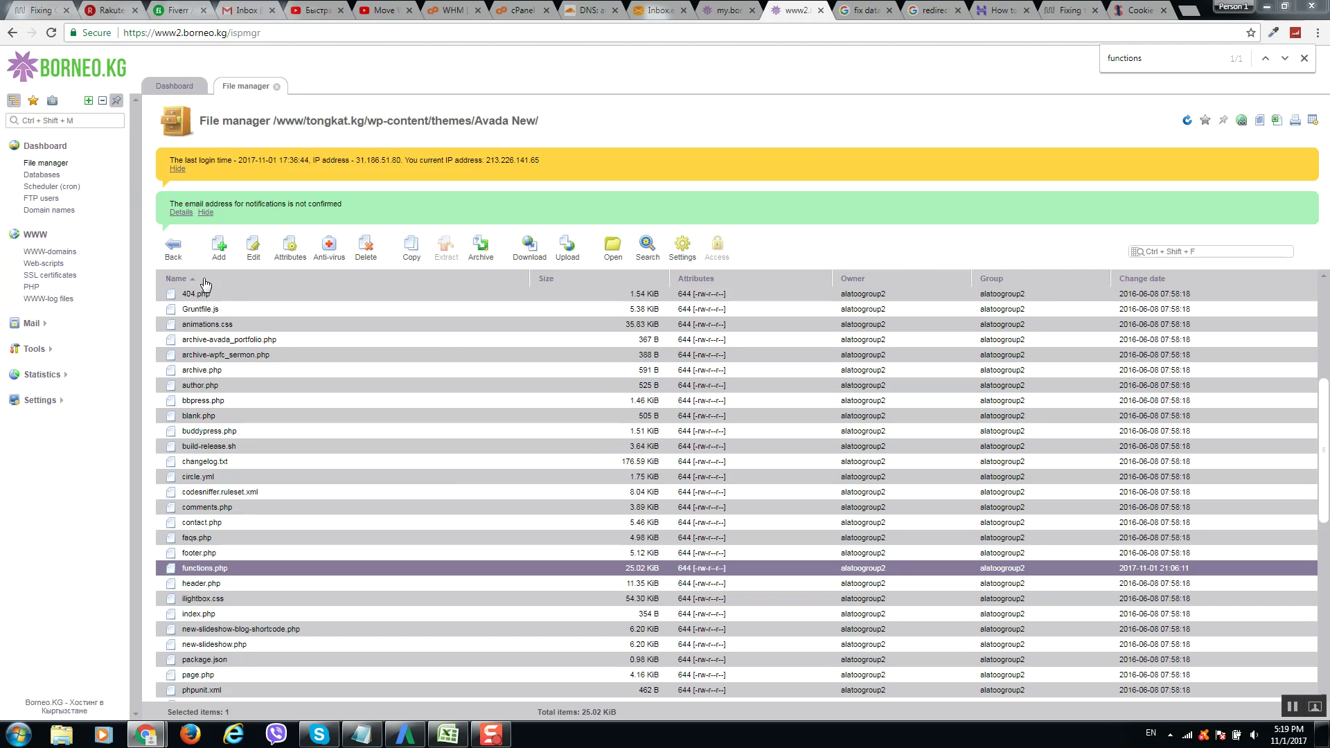
Browse into www/tongkat.kg and open its wp-config.php in the file editor.
{"action": "key", "text": "alt+shift"}
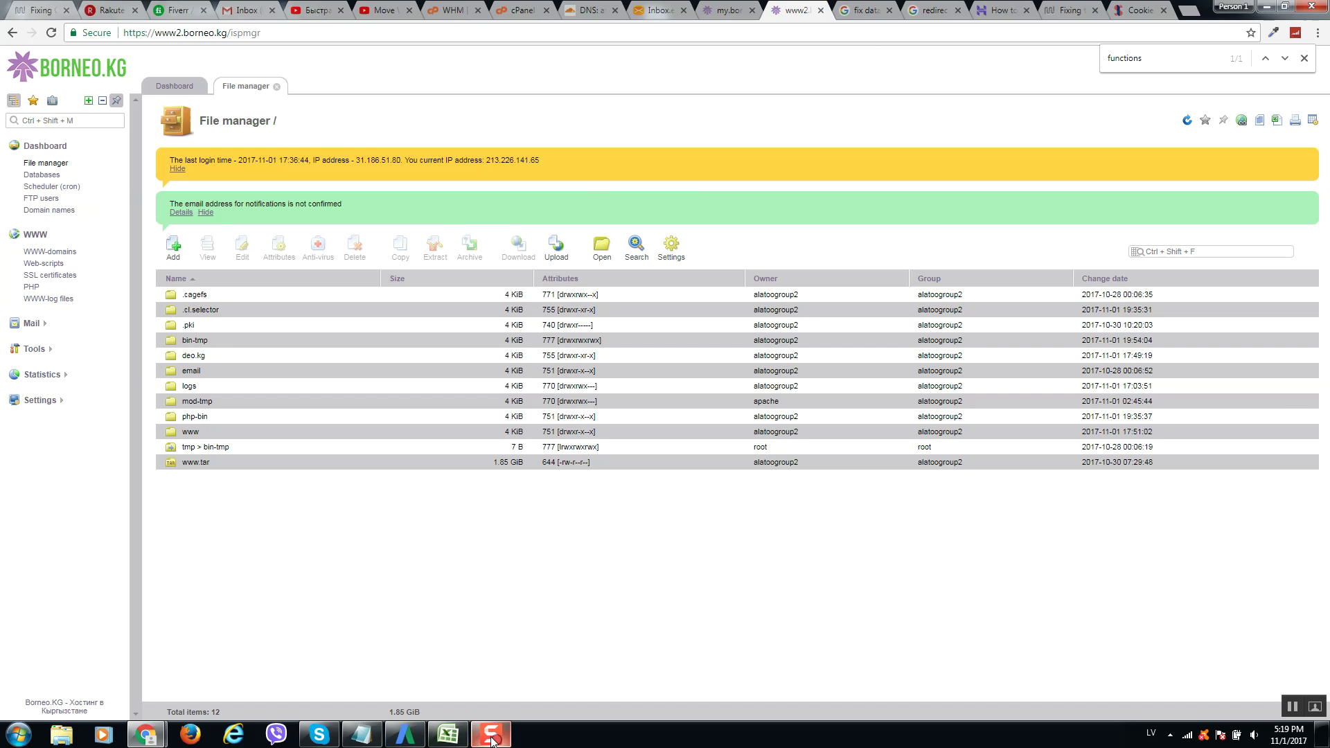
{"action": "key", "text": "alt+shift"}
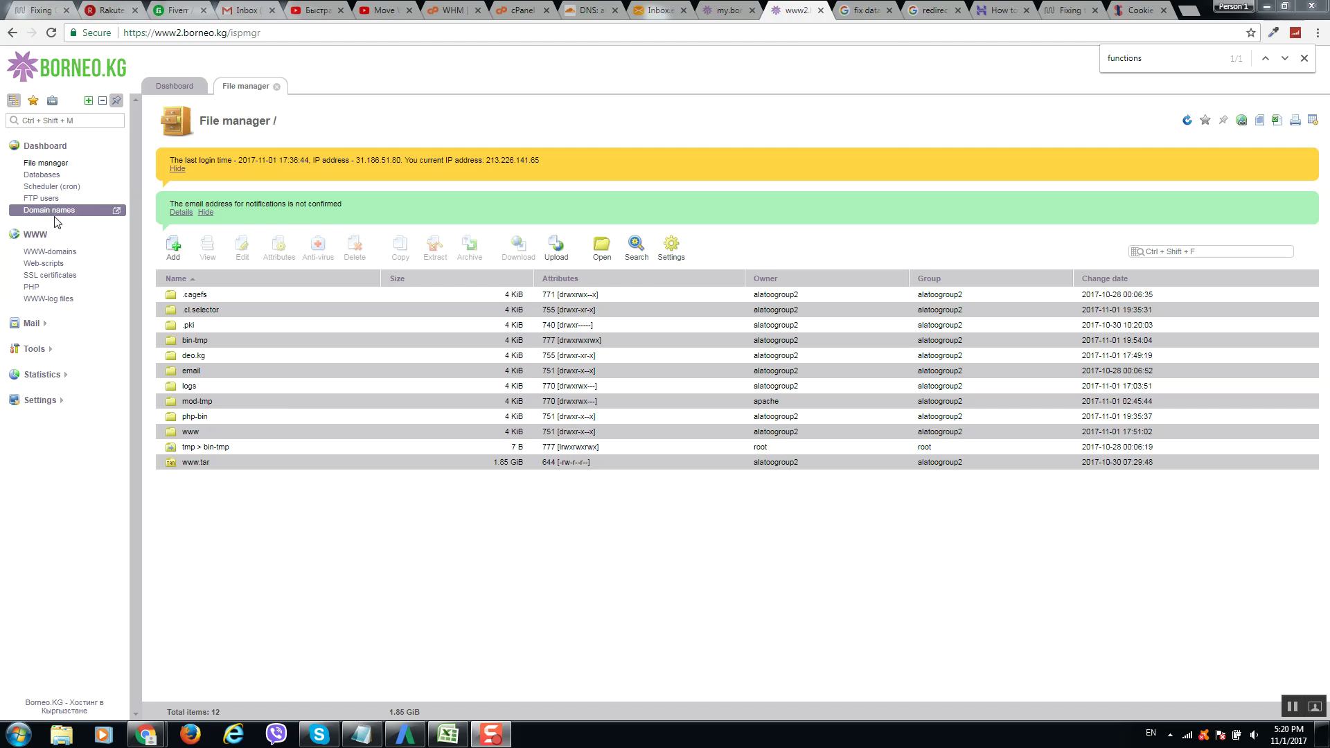
{"action": "left_click", "coordinate": [217, 435]}
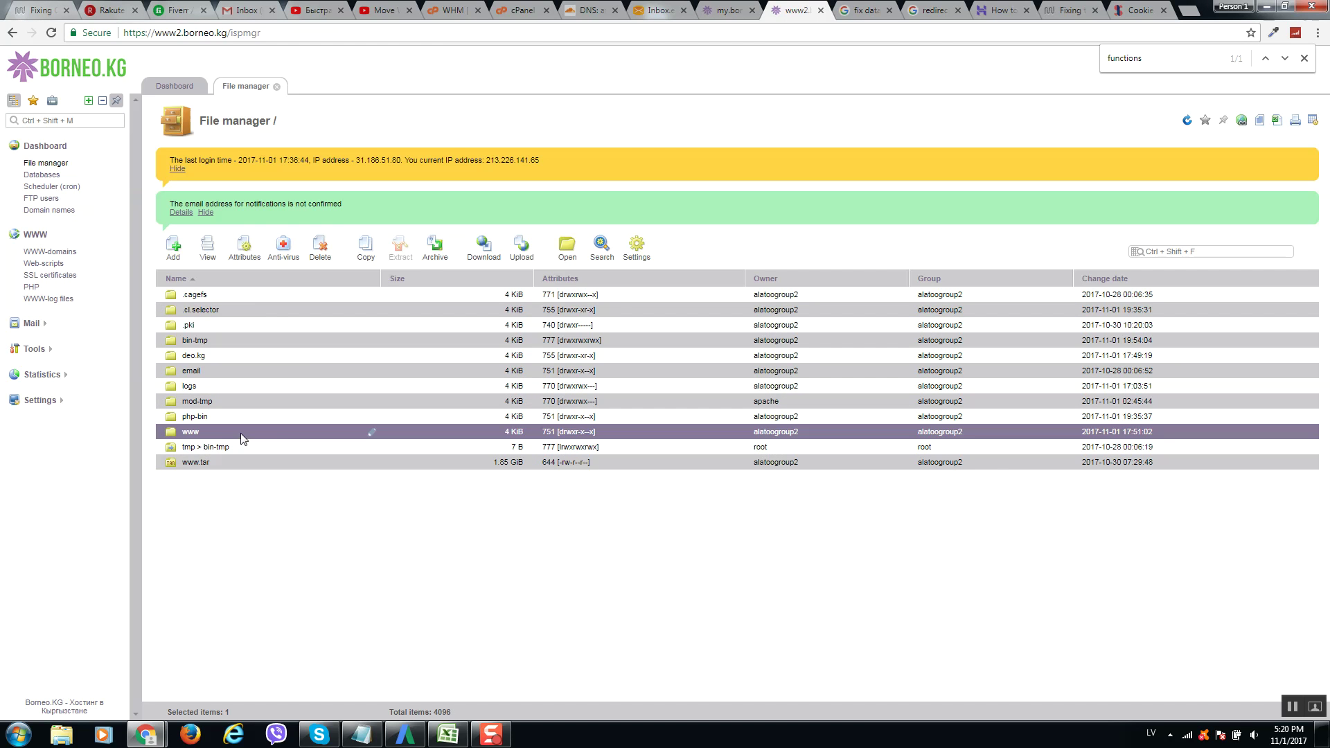
{"action": "key", "text": "alt+shift"}
{"action": "key", "text": "Return"}
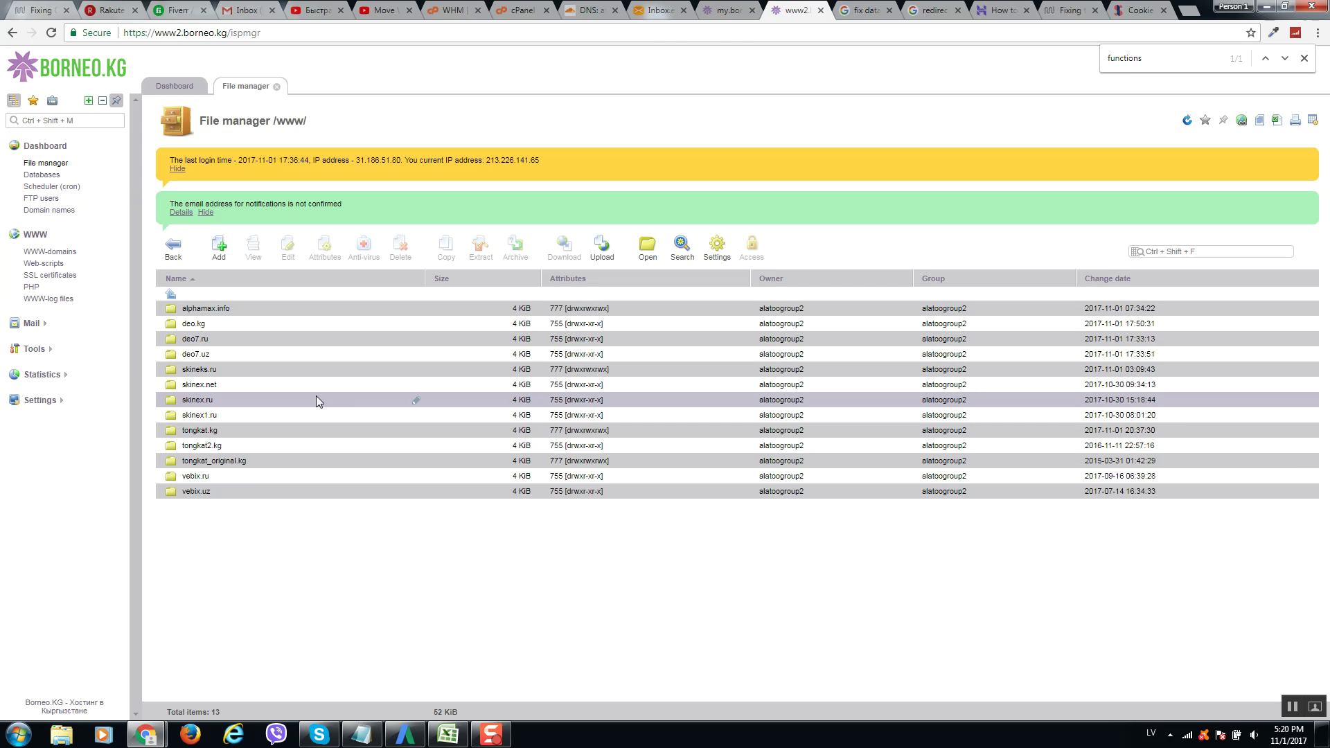
{"action": "left_click", "coordinate": [264, 435]}
{"action": "key", "text": "Return"}
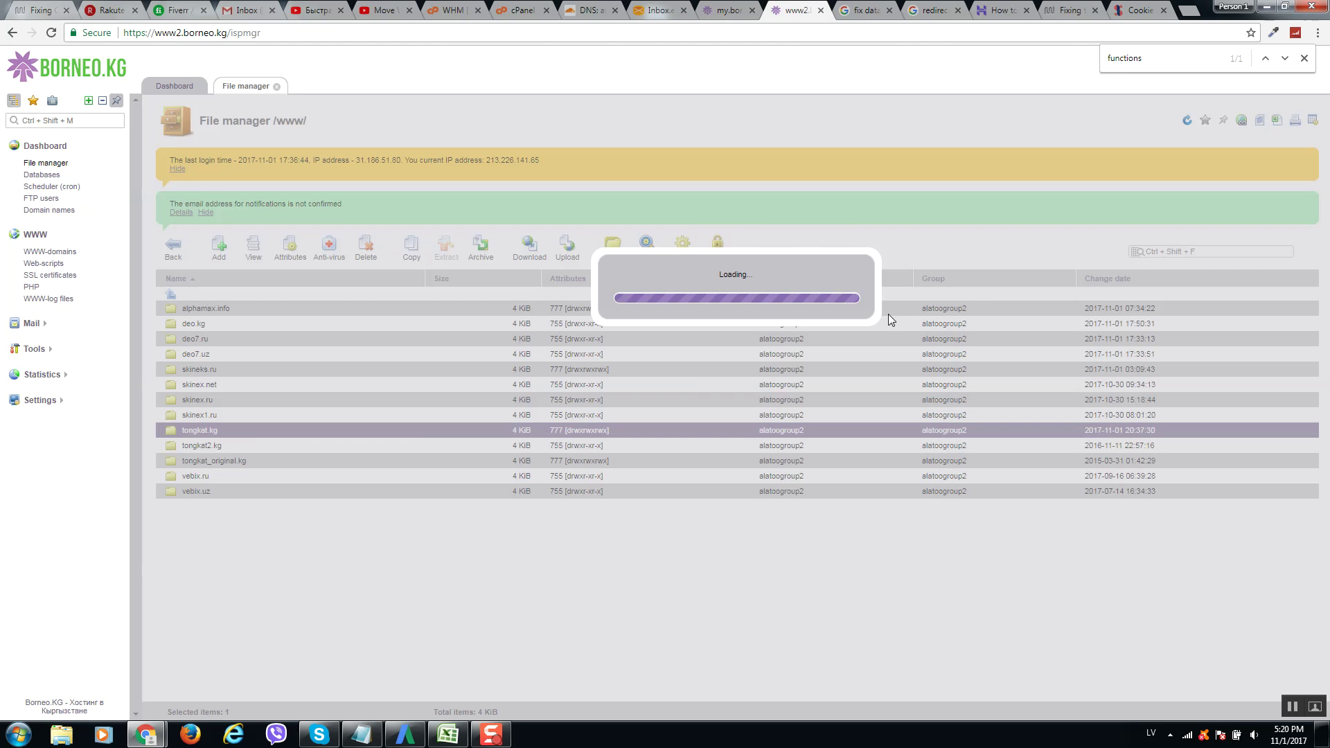
{"action": "scroll", "coordinate": [309, 567], "scroll_direction": "down", "scroll_amount": 5}
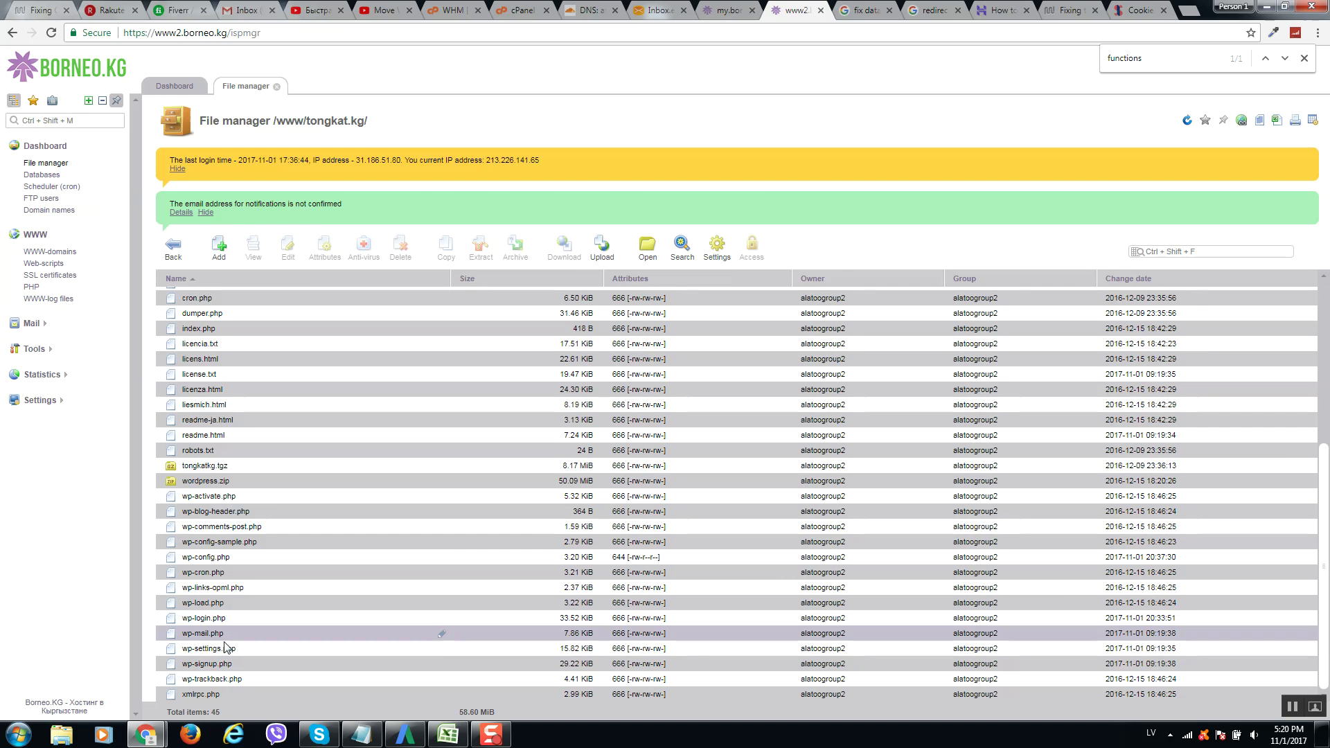
{"action": "left_click", "coordinate": [259, 557]}
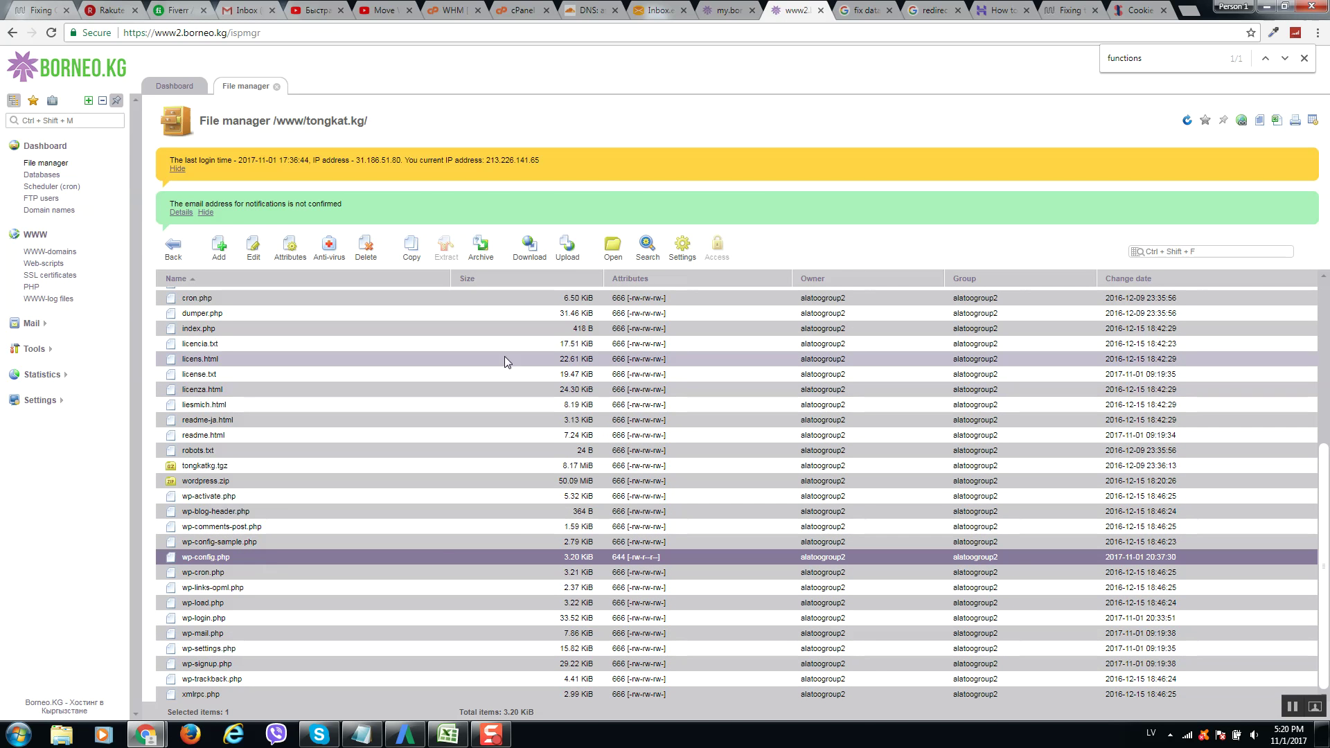
{"action": "left_click", "coordinate": [253, 246]}
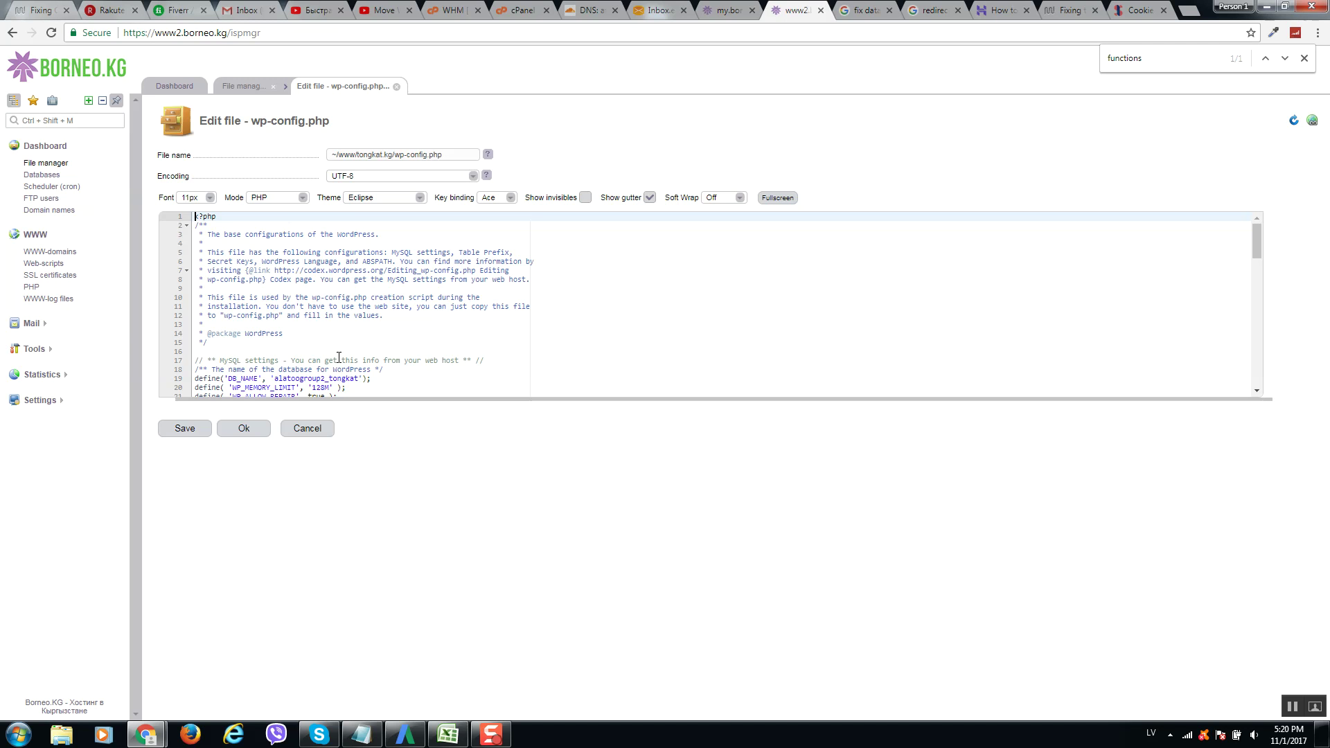
Paste the ADMIN_COOKIE_PATH, COOKIE_DOMAIN, COOKIEPATH and SITECOOKIEPATH defines above 'That's all', then save.
{"action": "key", "text": "alt+shift"}
{"action": "key", "text": "ctrl+End"}
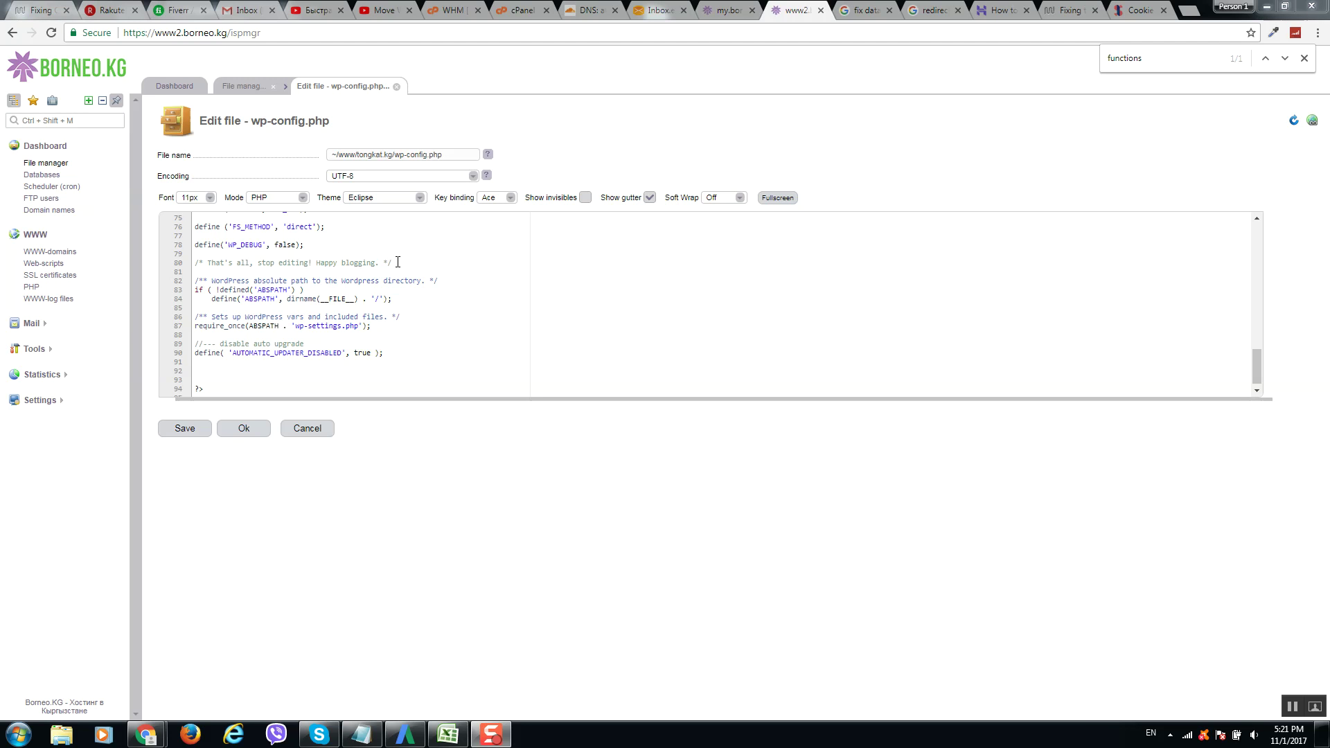
{"action": "key", "text": "alt+shift"}
{"action": "left_click_drag", "start_coordinate": [398, 261], "coordinate": [194, 262]}
{"action": "left_click", "coordinate": [434, 250]}
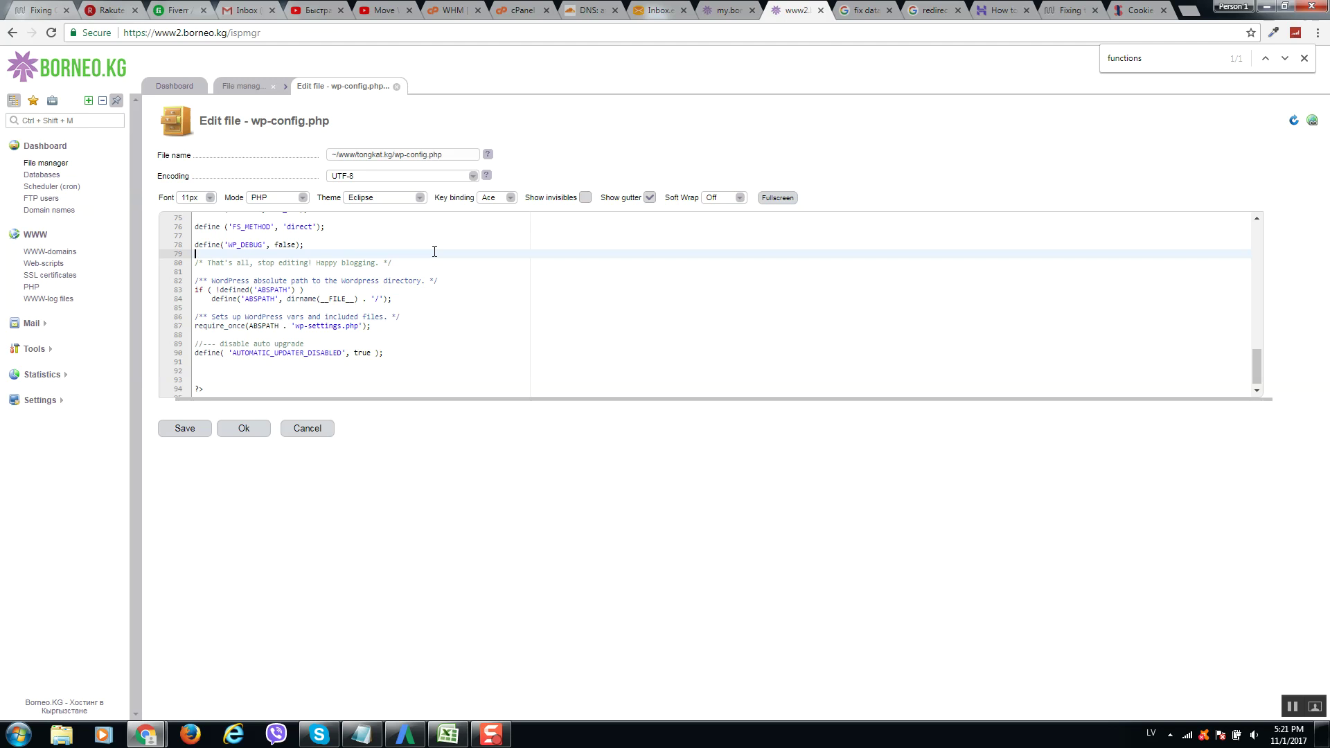
{"action": "type", "text": "define('ADMIN_COOKIE_PATH', '/'); define('COOKIE_DOMAIN', ''); define('COOKIEPATH', ''); define('SITECOOKIEPATH', '');"}
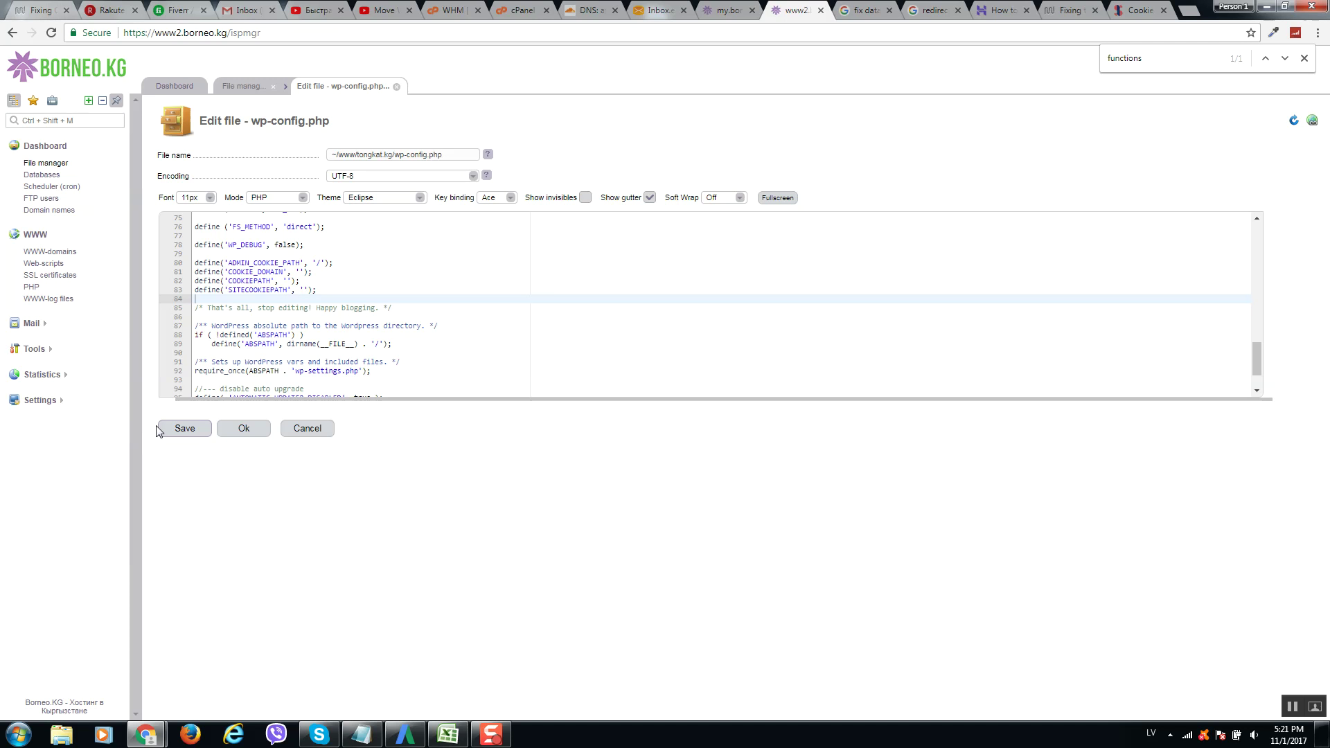
{"action": "left_click", "coordinate": [190, 432]}
{"action": "left_click", "coordinate": [268, 451]}
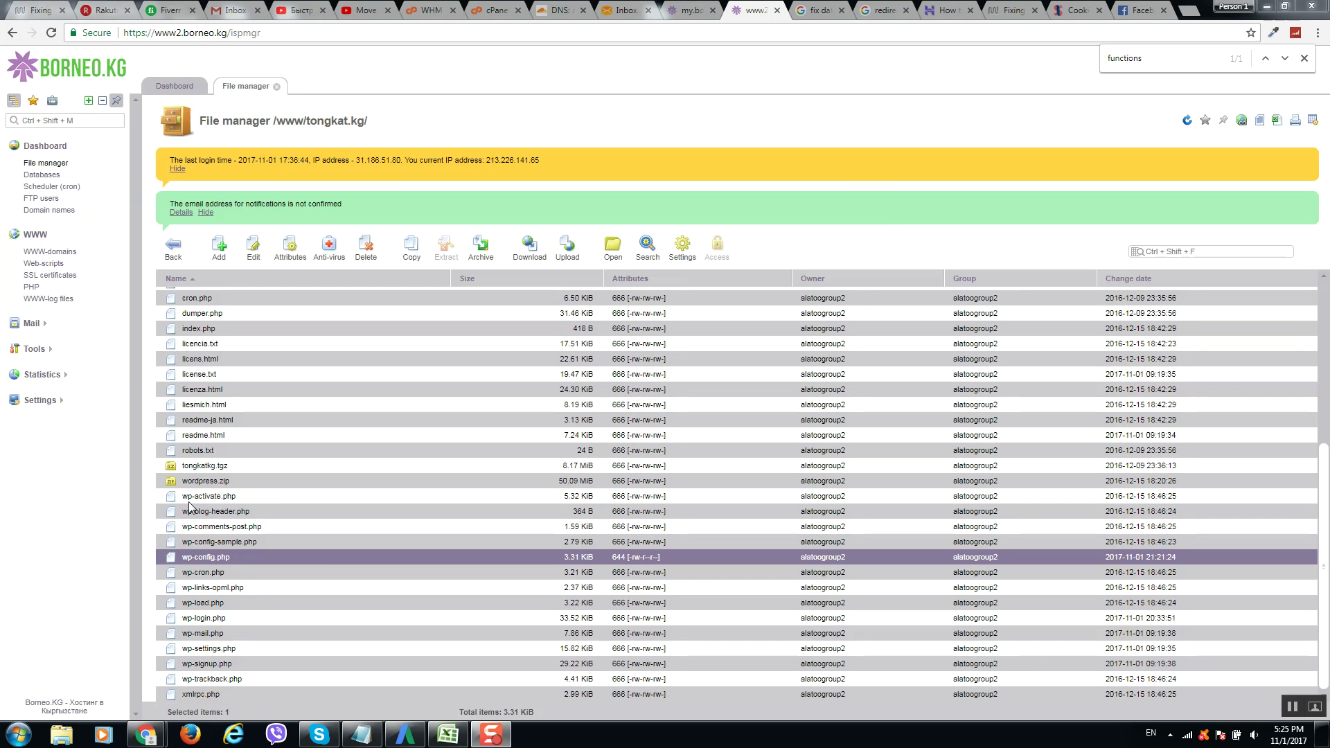
In the tongkat.kg browser window, open the admin Widgets page, then the Pages list.
{"action": "mouse_move", "coordinate": [145, 734]}
{"action": "left_click", "coordinate": [318, 683]}
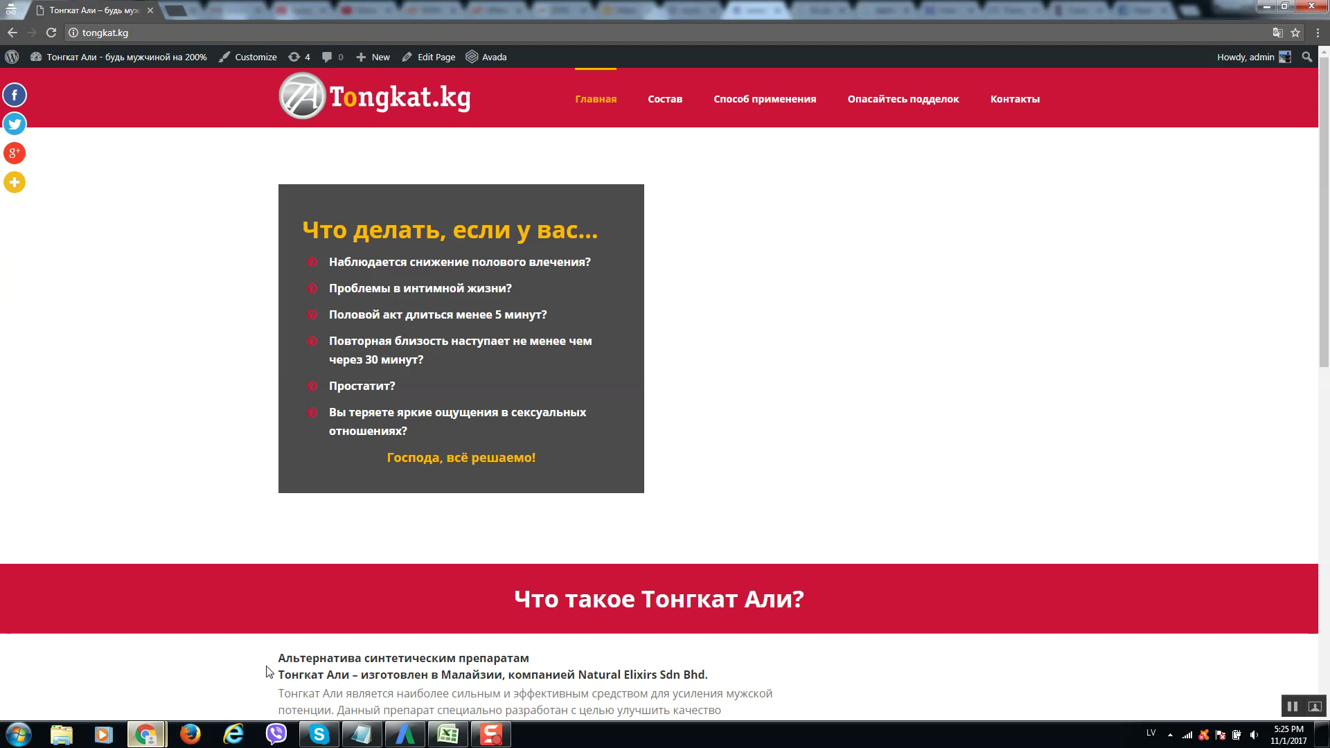
{"action": "mouse_move", "coordinate": [55, 66]}
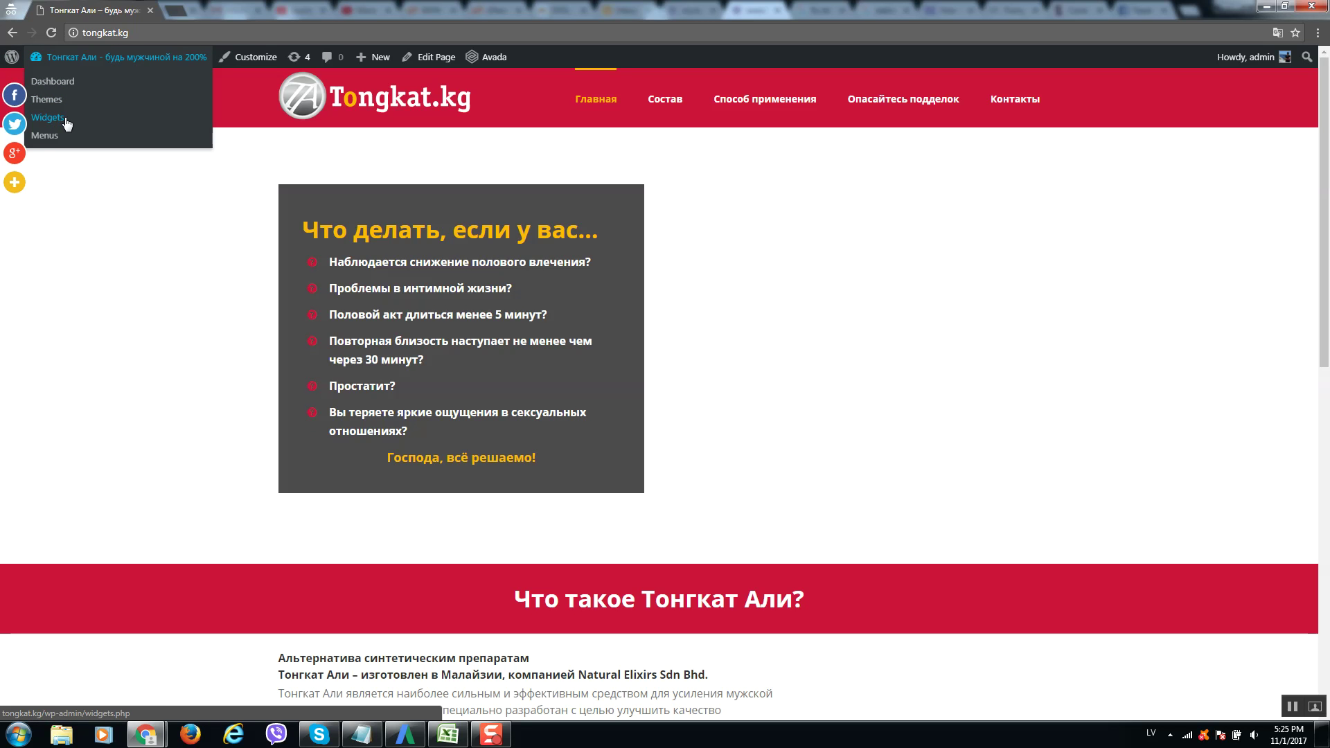
{"action": "left_click", "coordinate": [62, 120]}
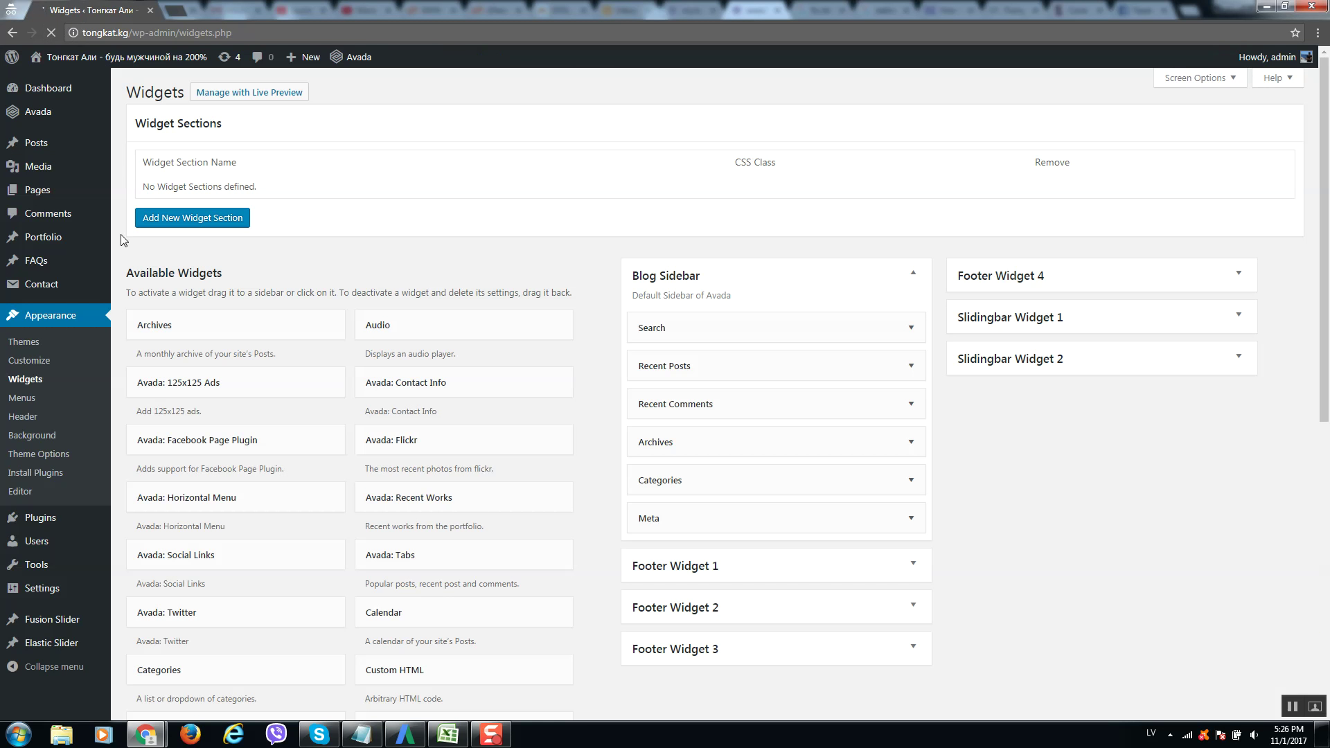
{"action": "left_click", "coordinate": [72, 197]}
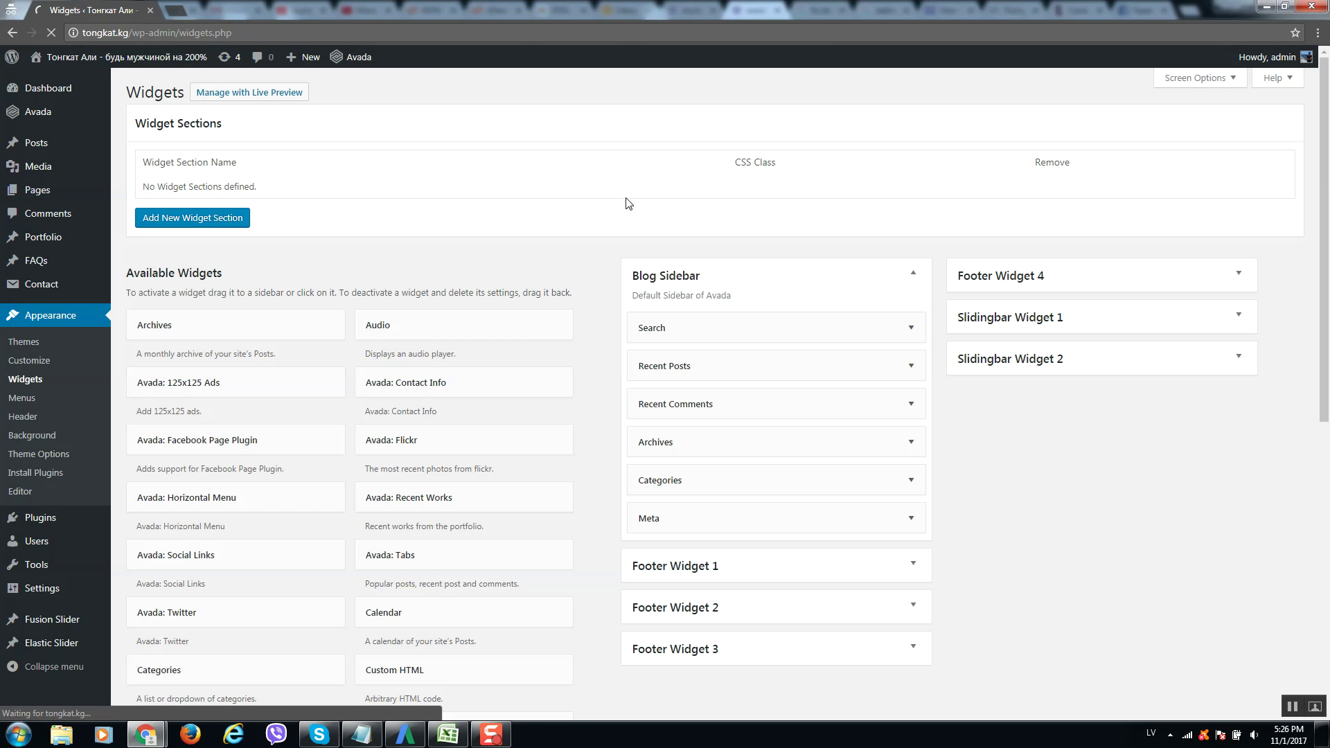